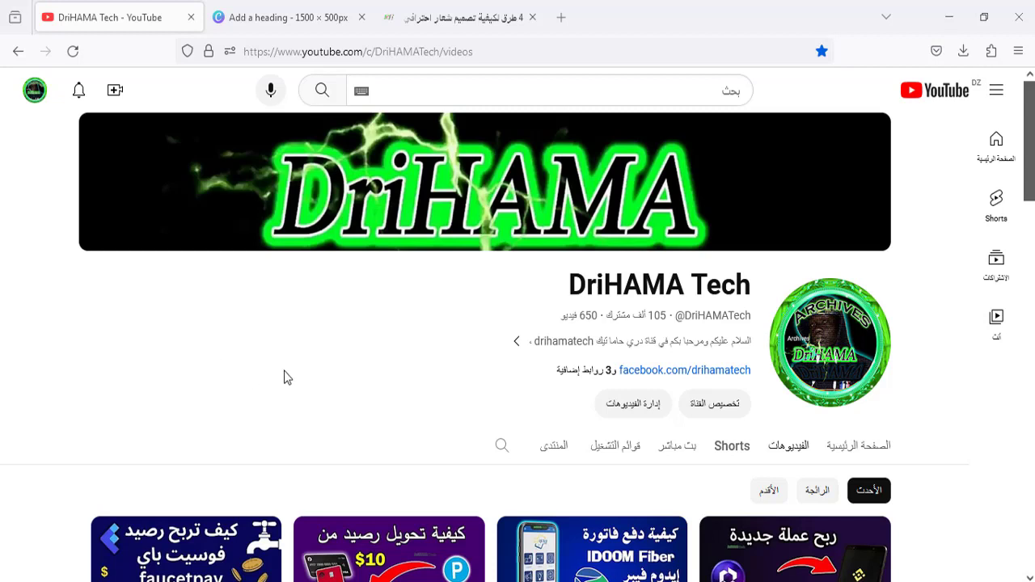
# - View the 1500 × 500px BlogXTool logo design in the Canva tab
pyautogui.click(287, 18)
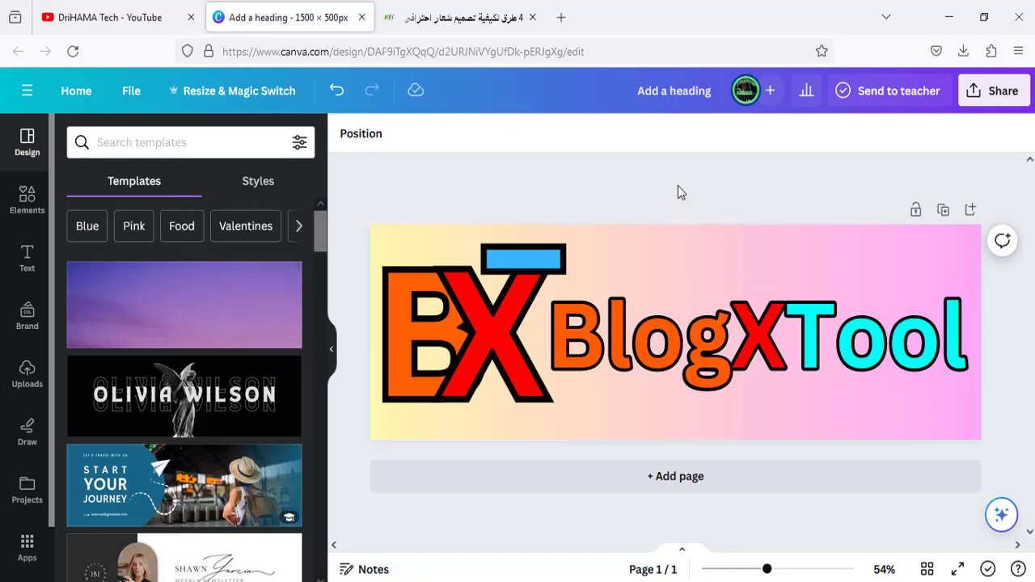
# - Read the drihama.com logo article, recheck the Canva banner, then open Photopea from the article
pyautogui.click(421, 25)
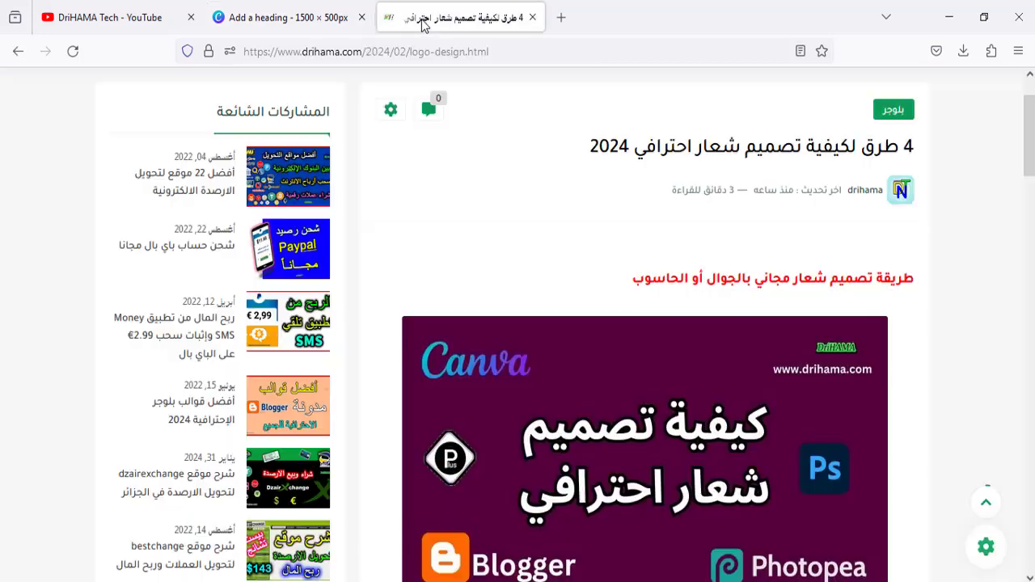
pyautogui.scroll(-3, 507, 240)
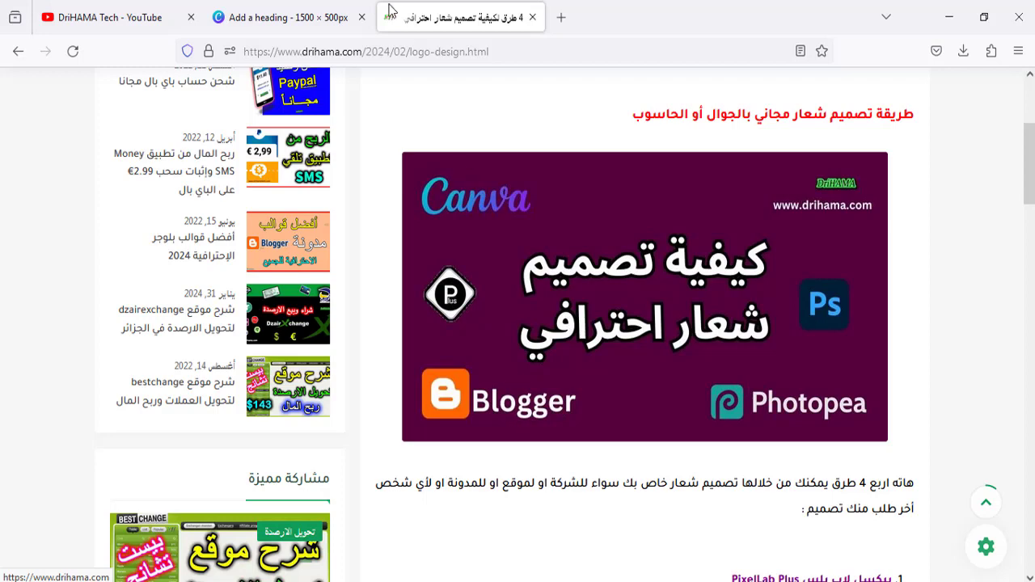
pyautogui.click(287, 17)
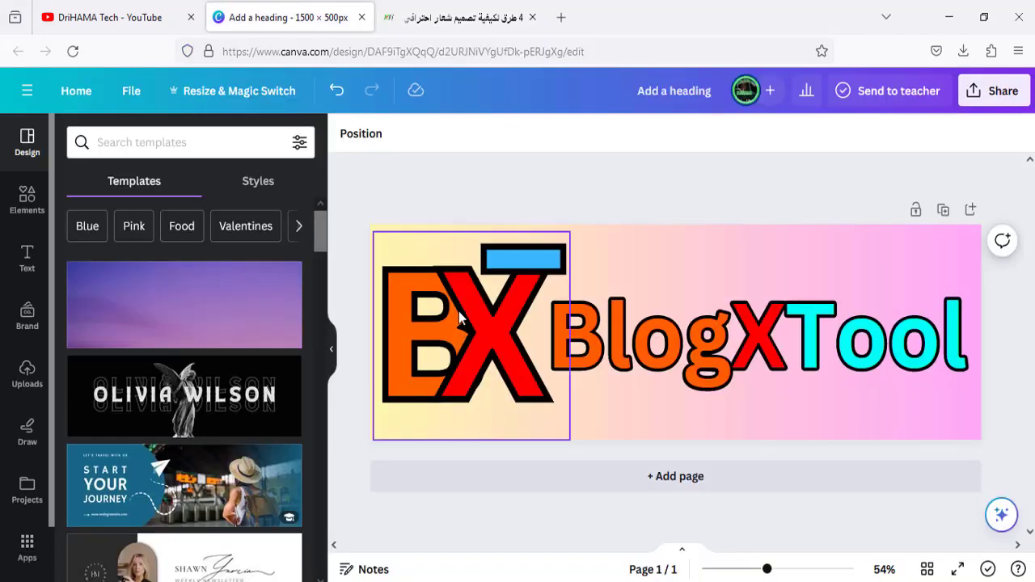
pyautogui.click(467, 18)
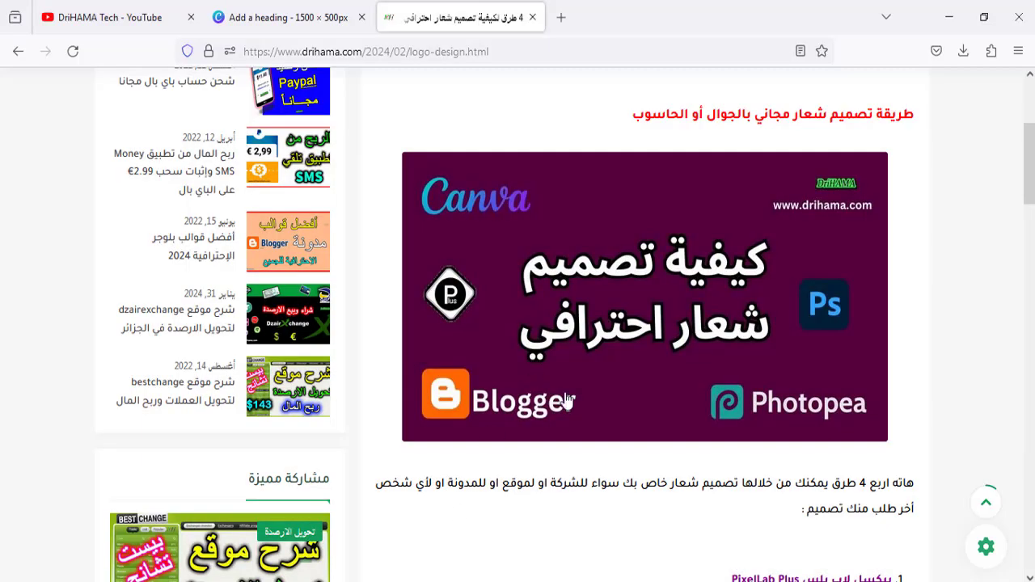
pyautogui.scroll(-7, 566, 393)
pyautogui.scroll(-2, 566, 392)
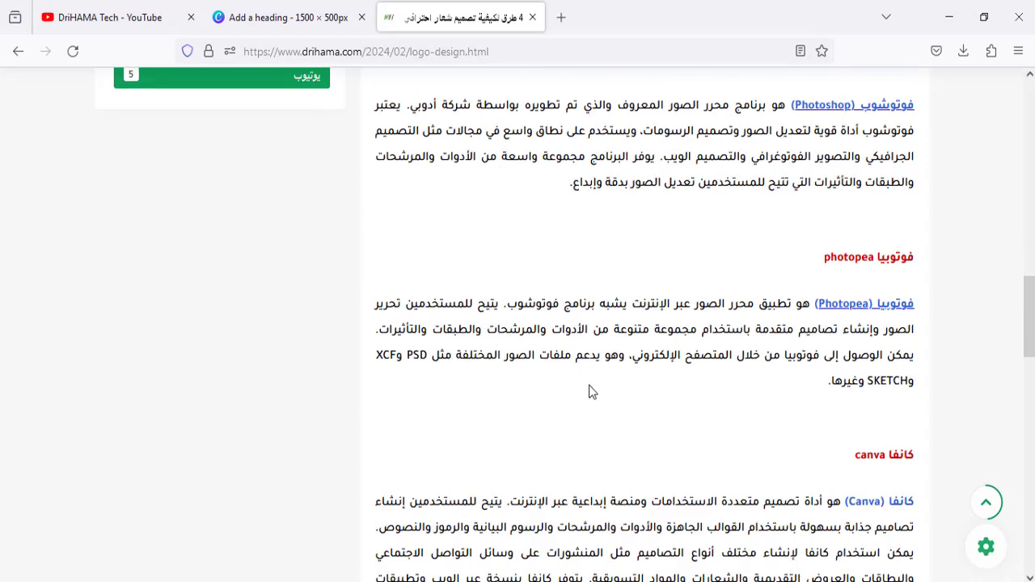
pyautogui.click(851, 304)
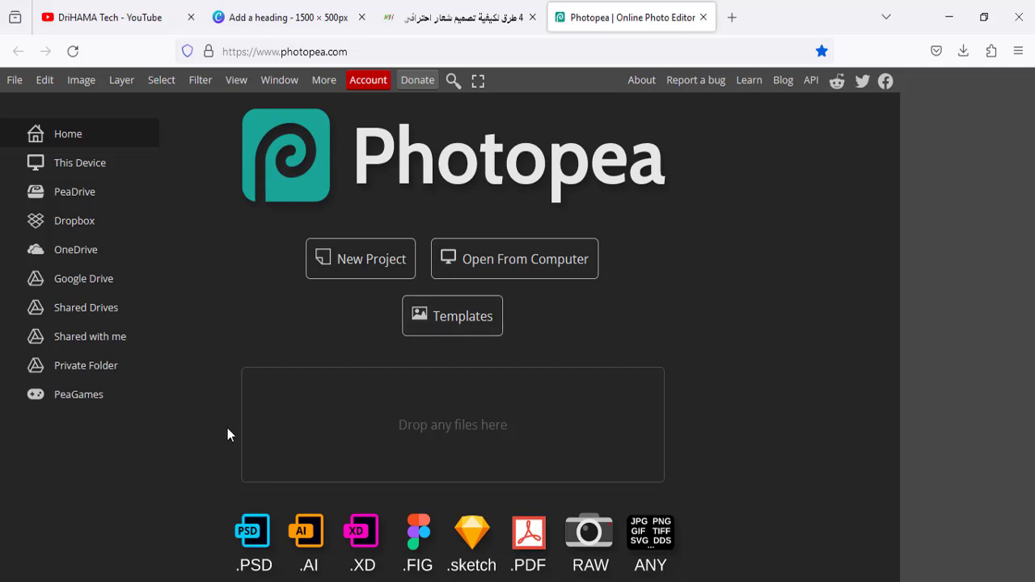
pyautogui.click(462, 320)
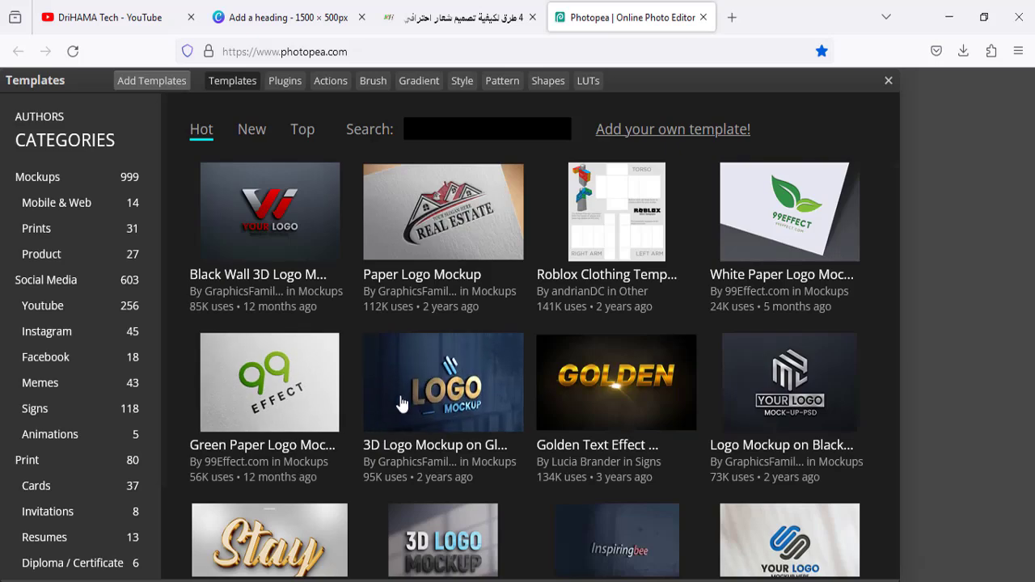
pyautogui.scroll(-4, 401, 403)
pyautogui.scroll(-4, 402, 406)
pyautogui.scroll(-2, 402, 408)
pyautogui.scroll(-2, 401, 410)
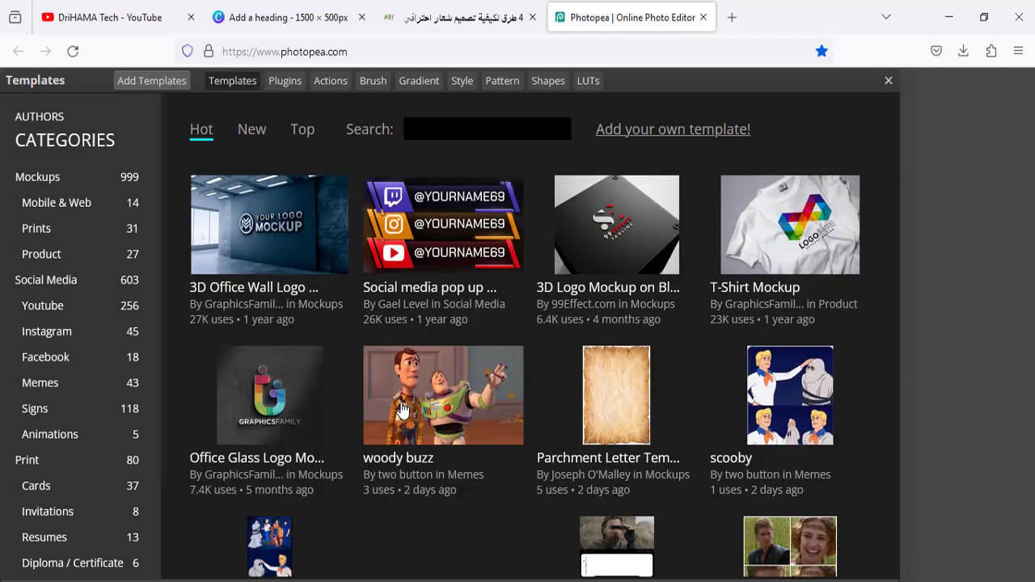
pyautogui.scroll(-3, 401, 410)
pyautogui.scroll(-4, 402, 410)
pyautogui.scroll(4, 402, 410)
pyautogui.scroll(4, 401, 411)
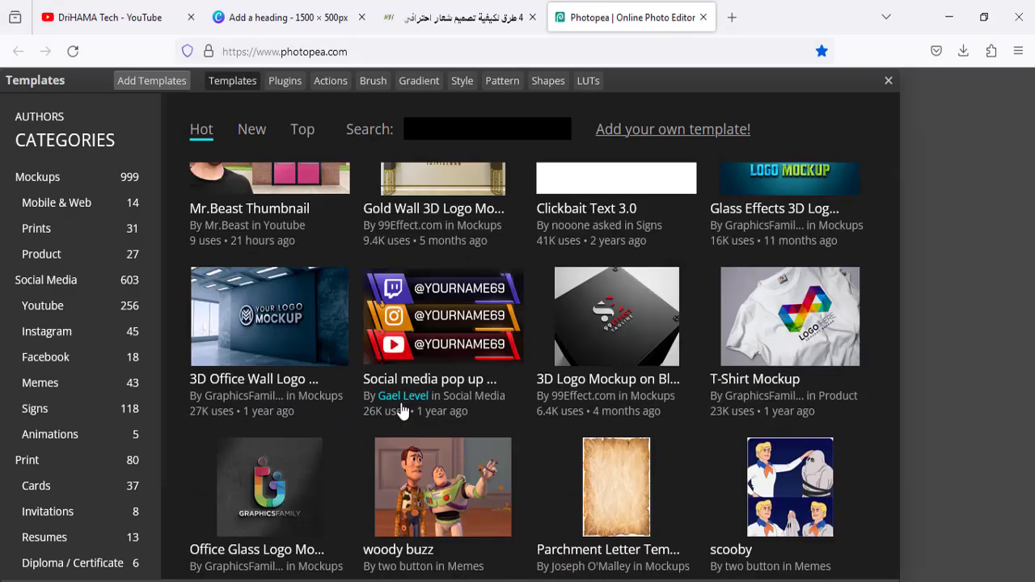
pyautogui.scroll(5, 402, 411)
pyautogui.scroll(2, 402, 409)
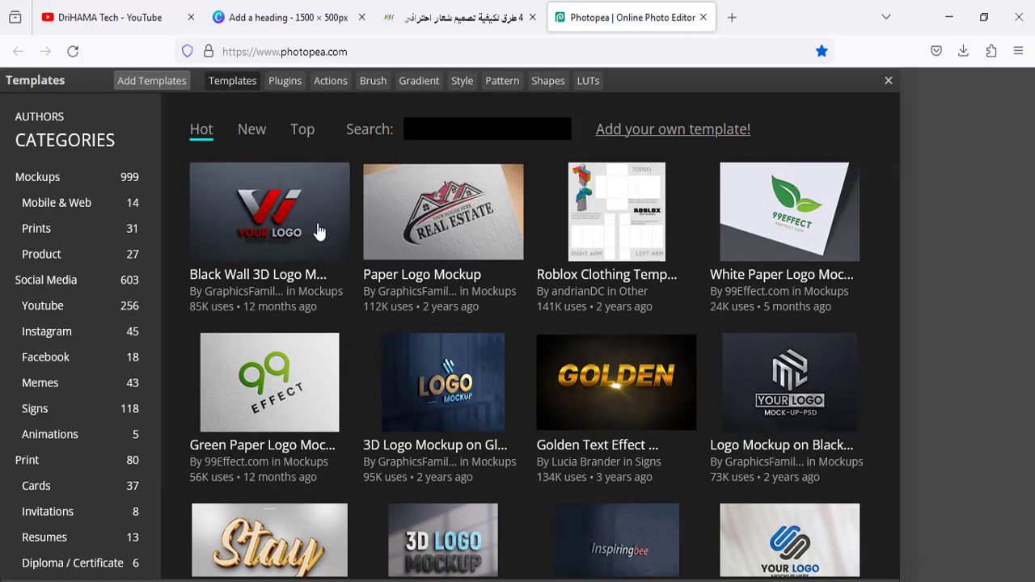
pyautogui.click(887, 81)
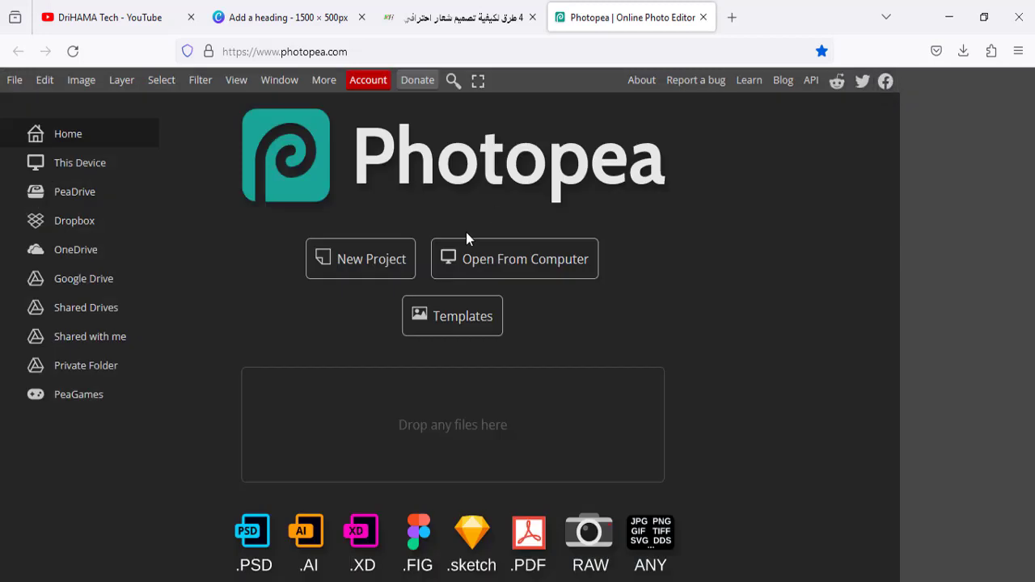
# - Start a new project and enter the canvas width and height values
pyautogui.click(353, 265)
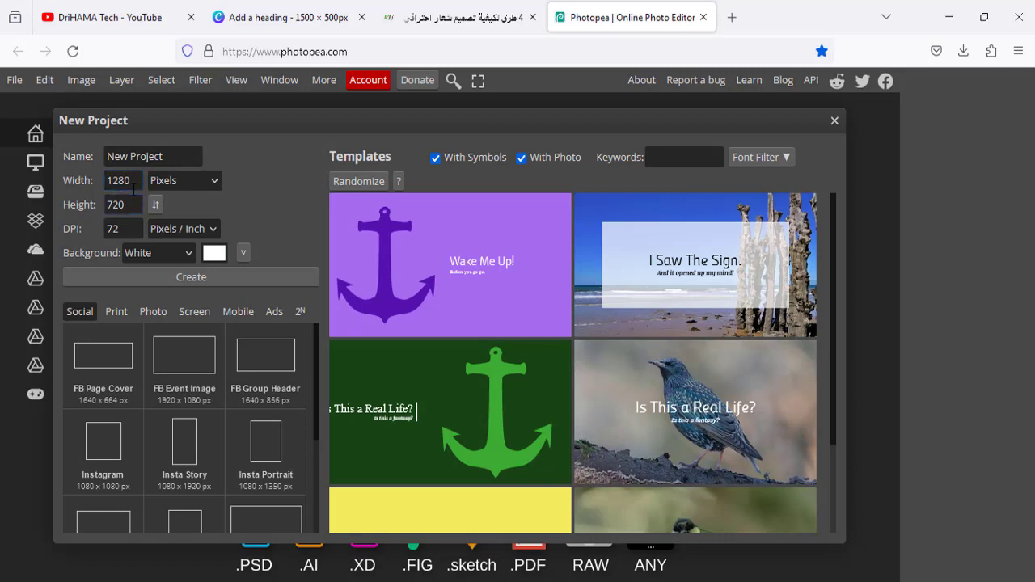
pyautogui.moveTo(137, 181); pyautogui.dragTo(94, 186)
pyautogui.write('500')
pyautogui.moveTo(123, 204); pyautogui.dragTo(72, 208)
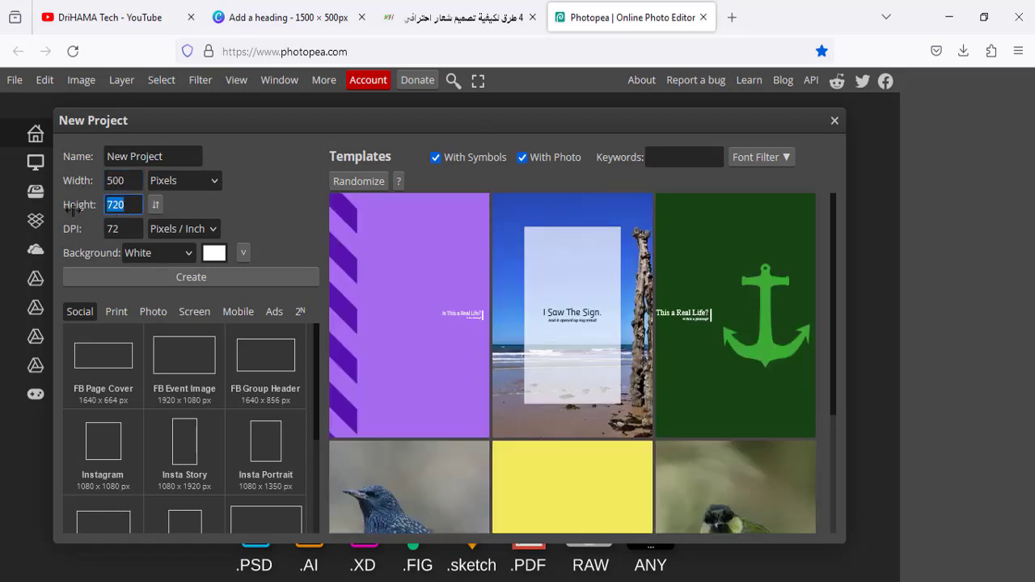
pyautogui.write('500')
pyautogui.scroll(-1, 130, 380)
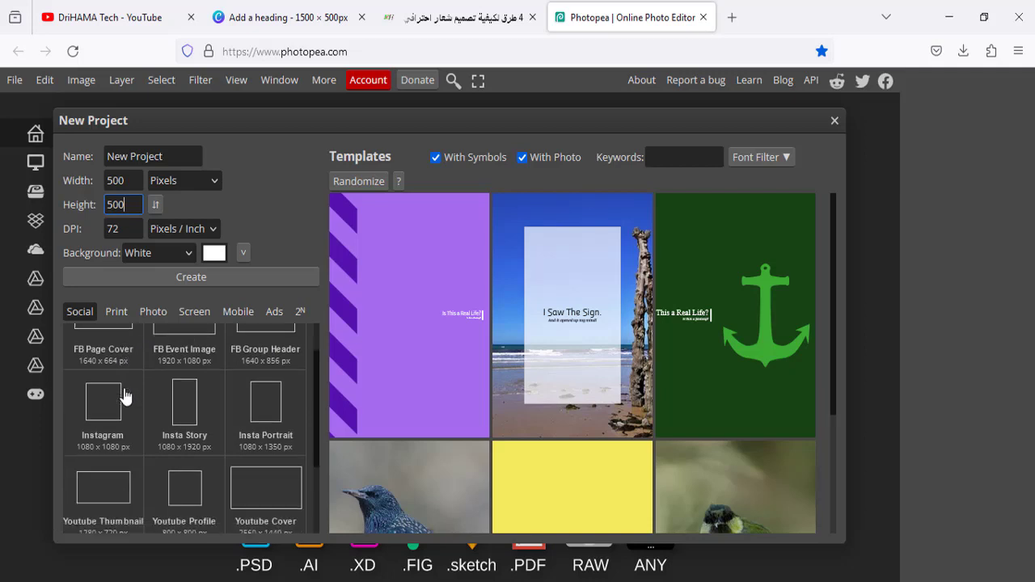
pyautogui.scroll(-1, 133, 392)
pyautogui.scroll(-1, 250, 380)
pyautogui.scroll(-1, 271, 397)
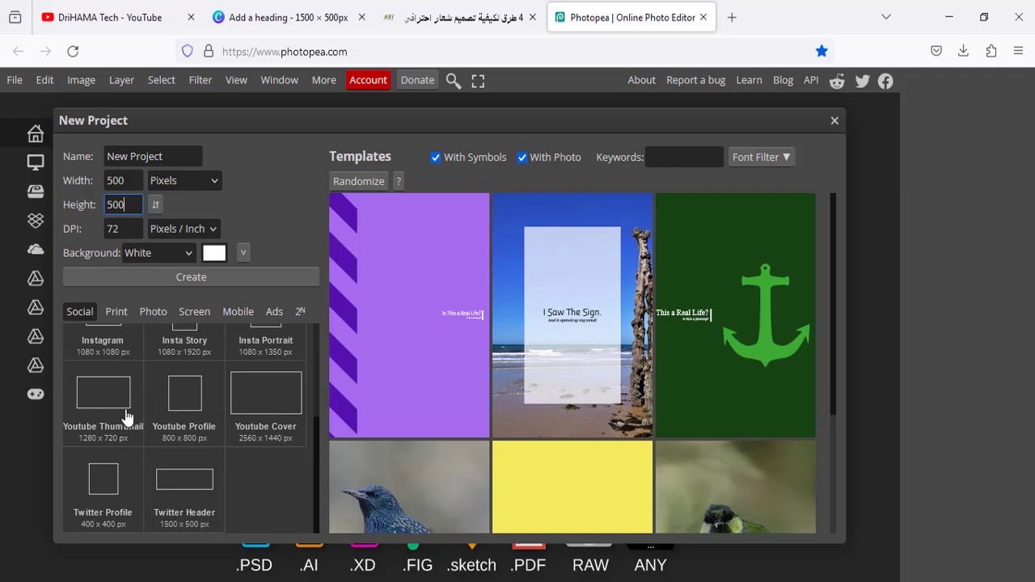
pyautogui.scroll(2, 182, 453)
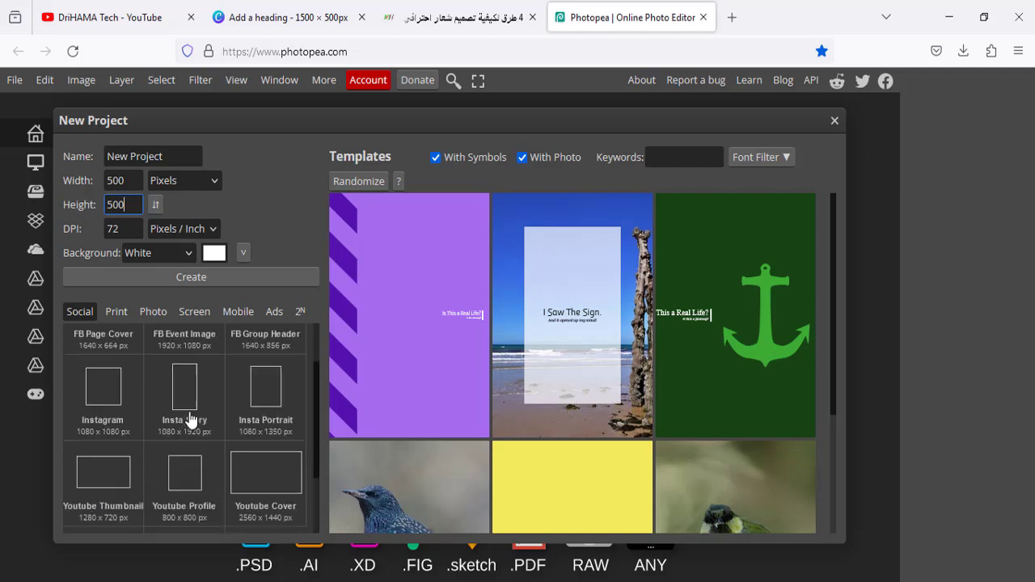
pyautogui.scroll(1, 162, 363)
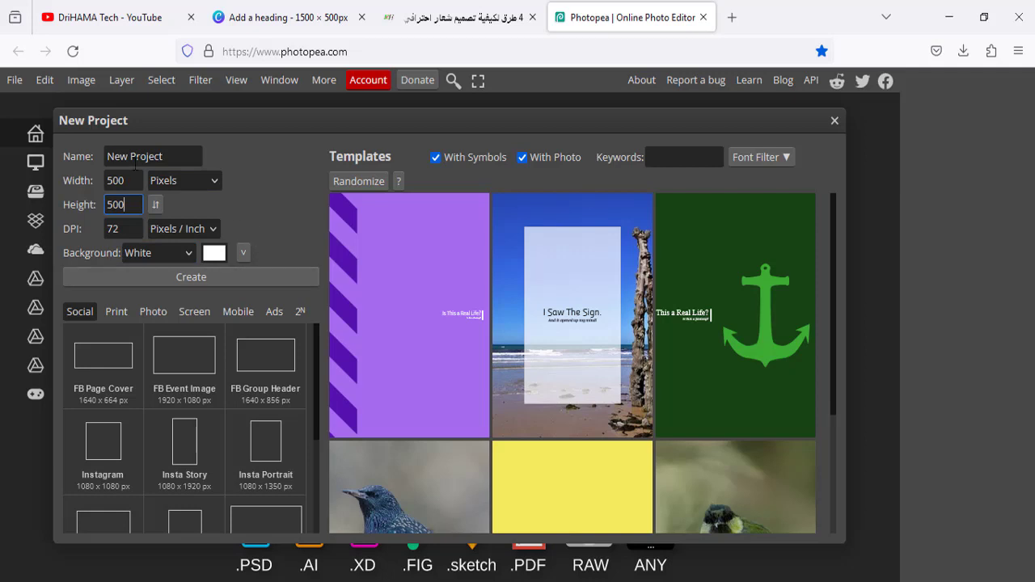
# - Browse the Print, Photo, Screen, Mobile and Ad presets, re-enter 500, and create the canvas
pyautogui.click(116, 312)
pyautogui.click(150, 313)
pyautogui.click(194, 313)
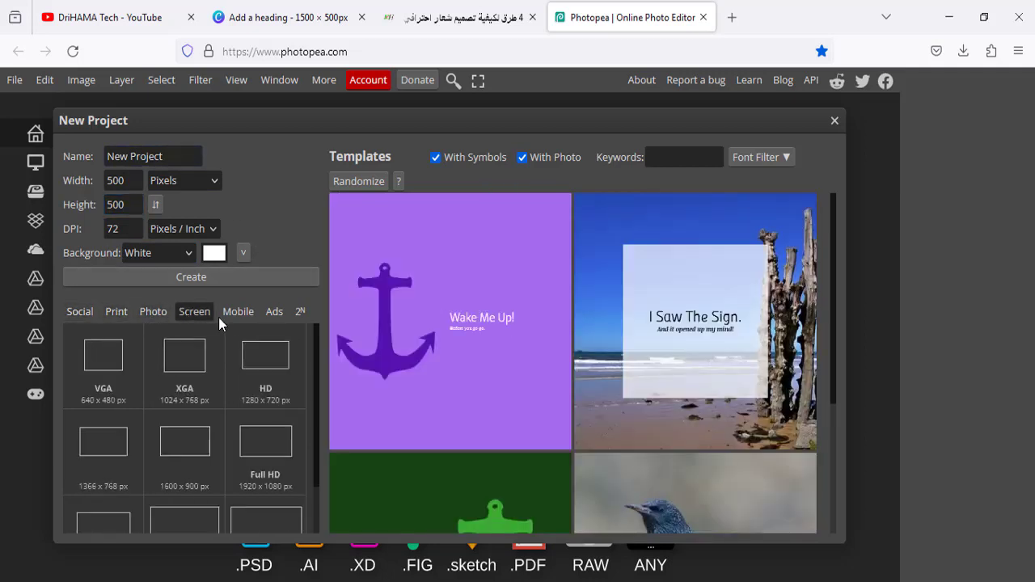
pyautogui.click(238, 312)
pyautogui.click(274, 315)
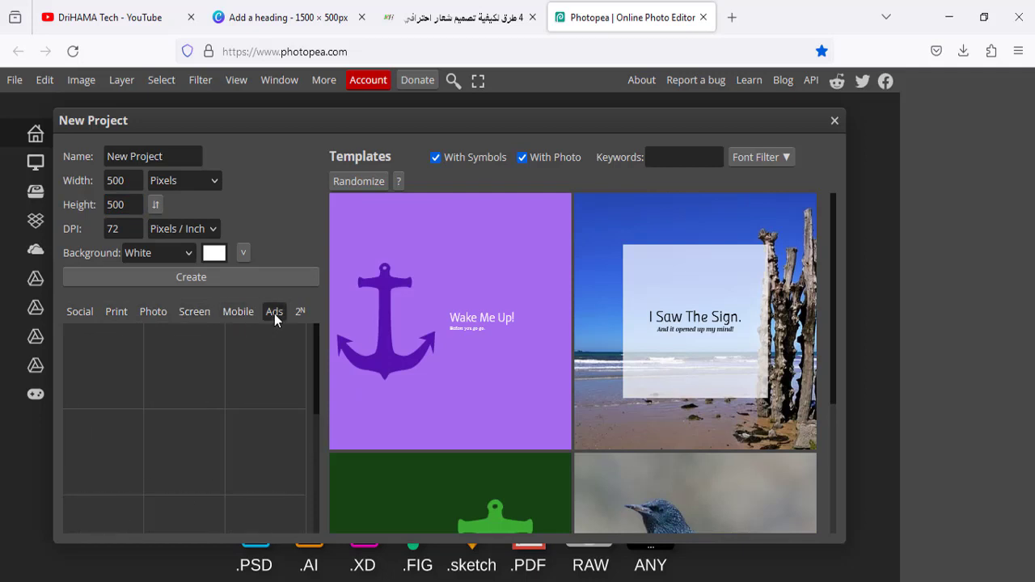
pyautogui.click(81, 313)
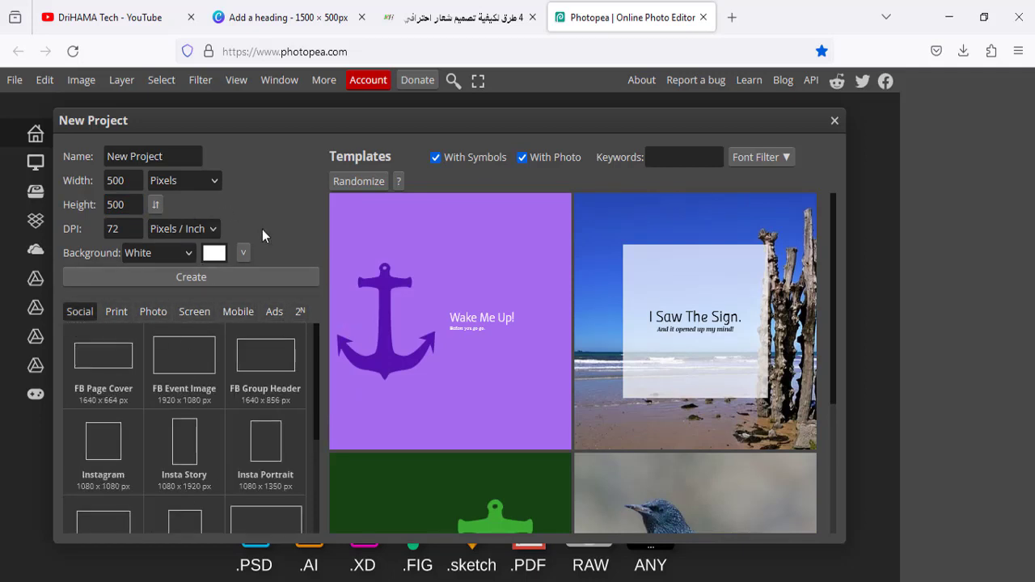
pyautogui.moveTo(139, 180)
pyautogui.mouseDown()
pyautogui.moveTo(107, 180)
pyautogui.moveTo(107, 204)
pyautogui.mouseUp()
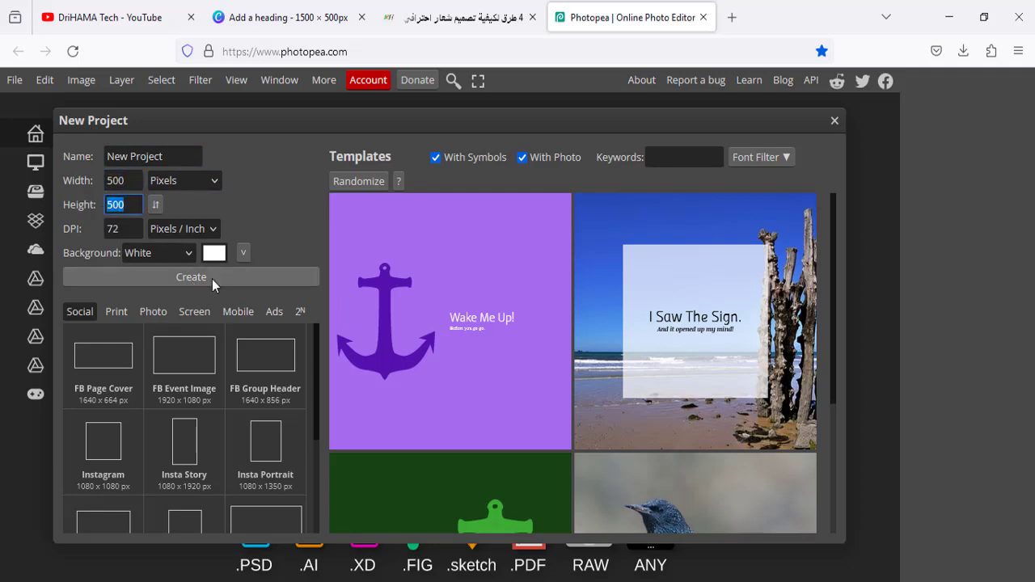
pyautogui.write('500')
pyautogui.click(199, 276)
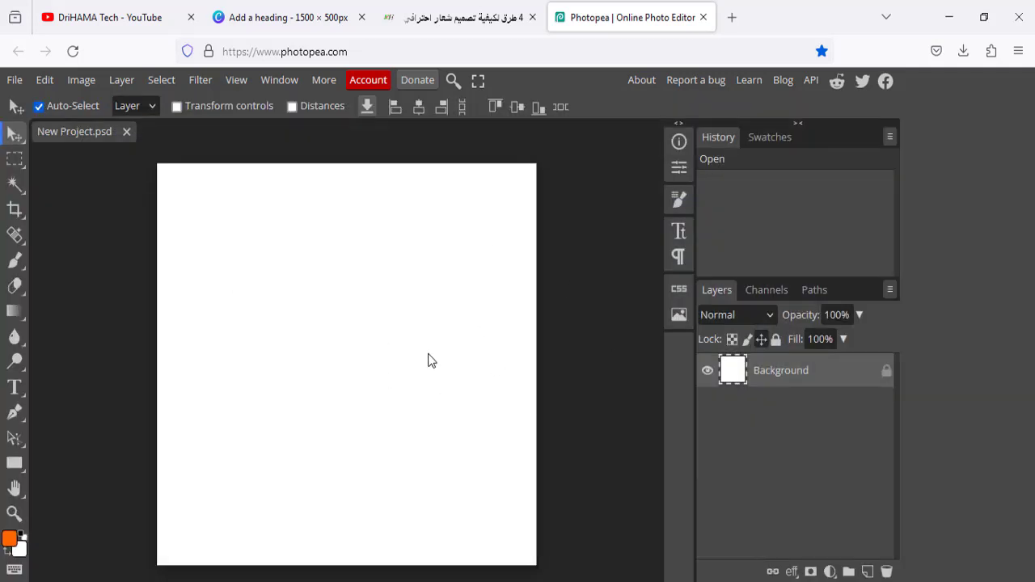
# - Start an empty text layer with the Type tool, then view the BXT sketch photo
pyautogui.click(12, 388)
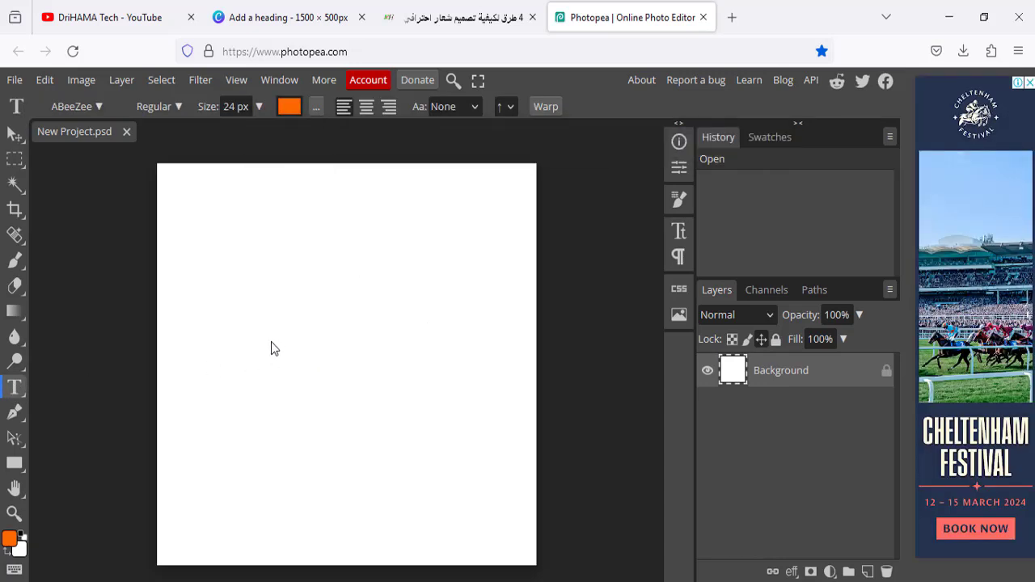
pyautogui.click(269, 346)
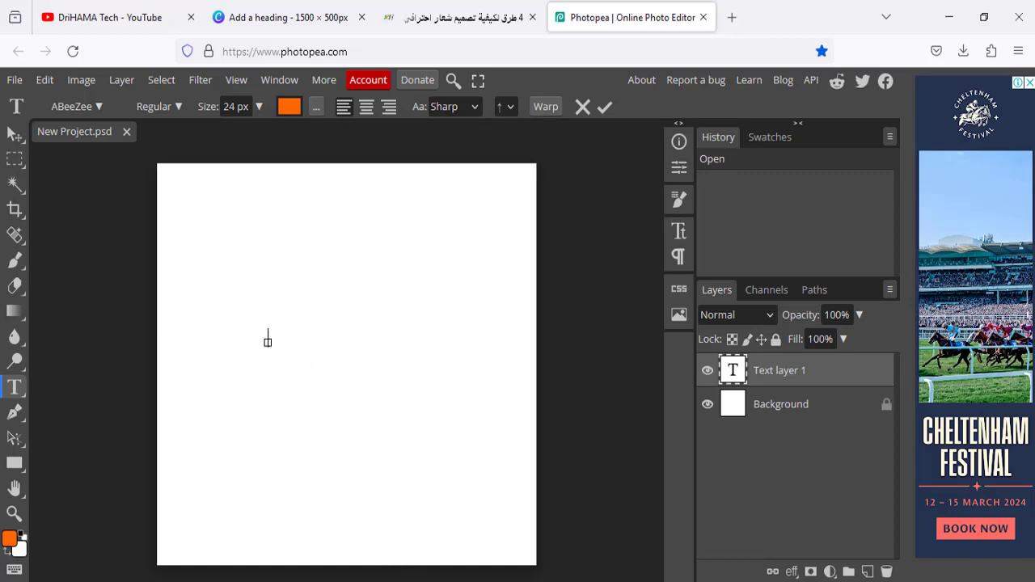
pyautogui.click(408, 575)
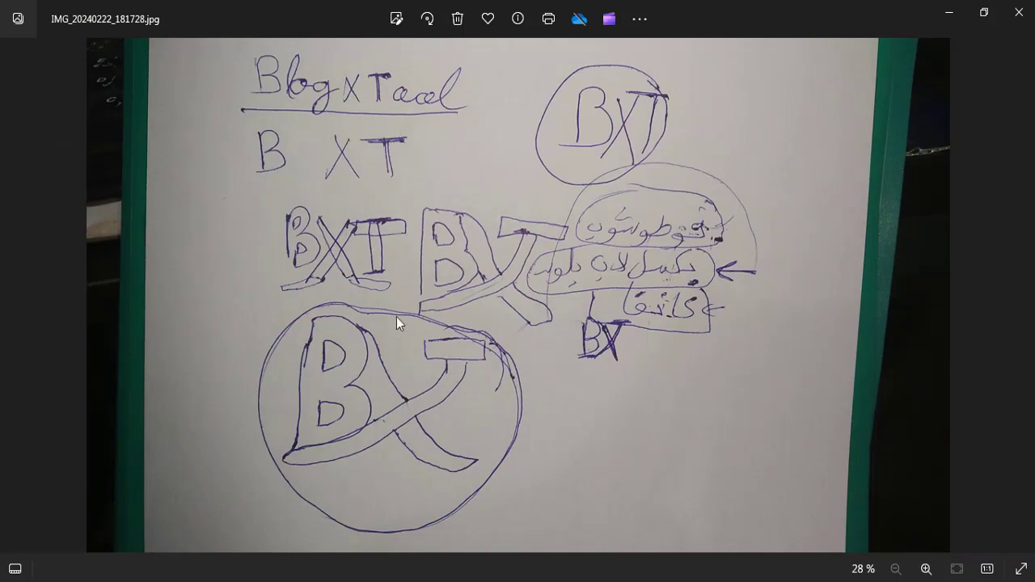
# - Switch from the Photos sketch viewer back to the Photopea canvas with Alt+Tab
pyautogui.hotkey('alt', 'Tab')
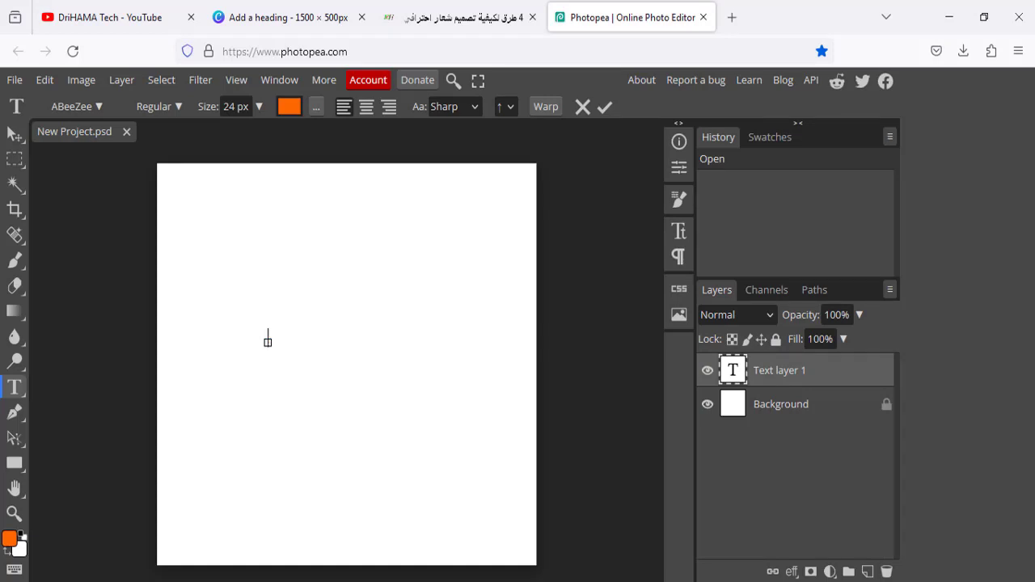
# - Reset colours to black and white and commit a black letter B text layer
pyautogui.click(7, 551)
pyautogui.click(21, 536)
pyautogui.doubleClick(271, 340)
pyautogui.click(288, 106)
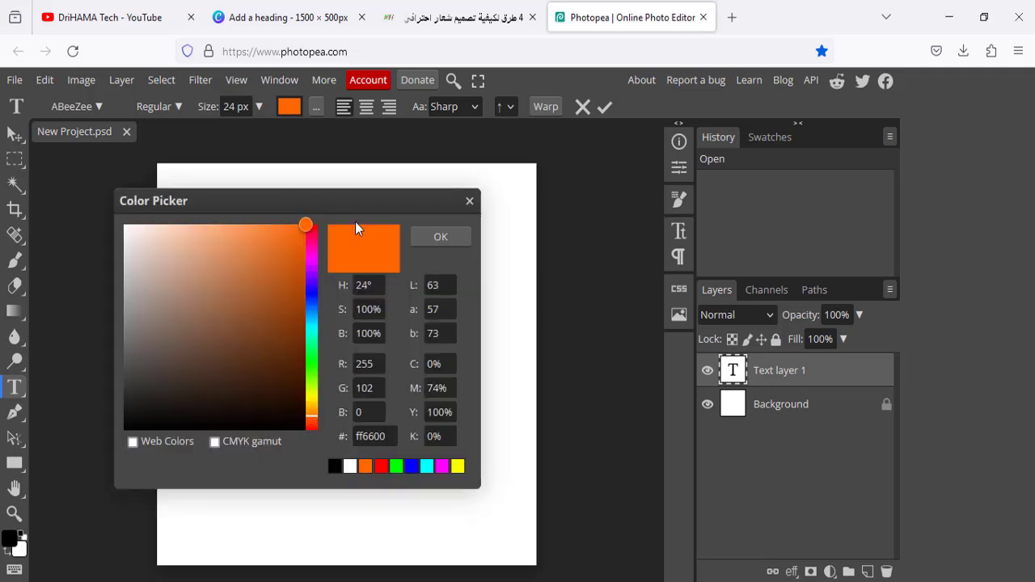
pyautogui.moveTo(245, 392); pyautogui.dragTo(307, 437)
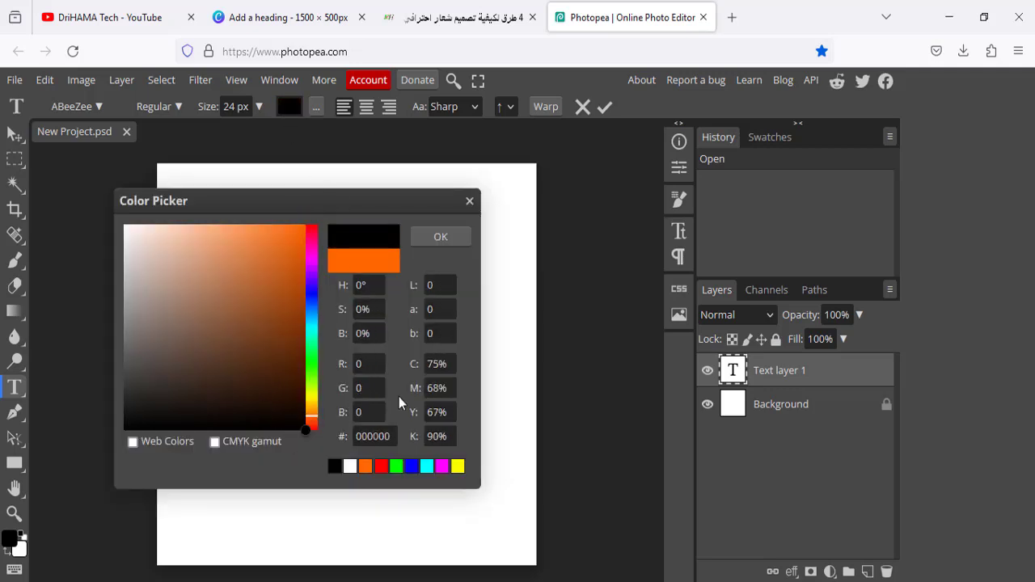
pyautogui.click(449, 235)
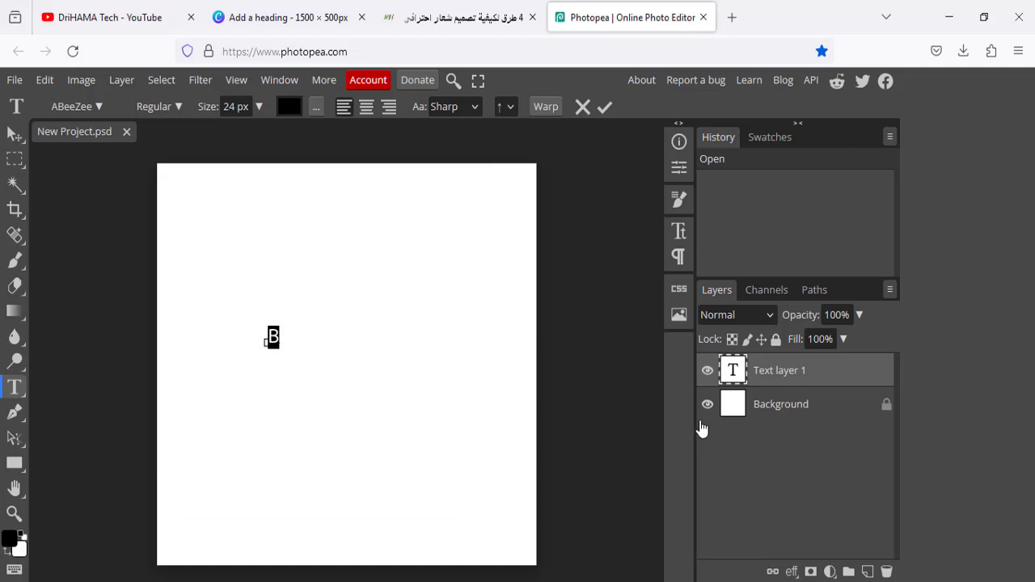
pyautogui.click(734, 373)
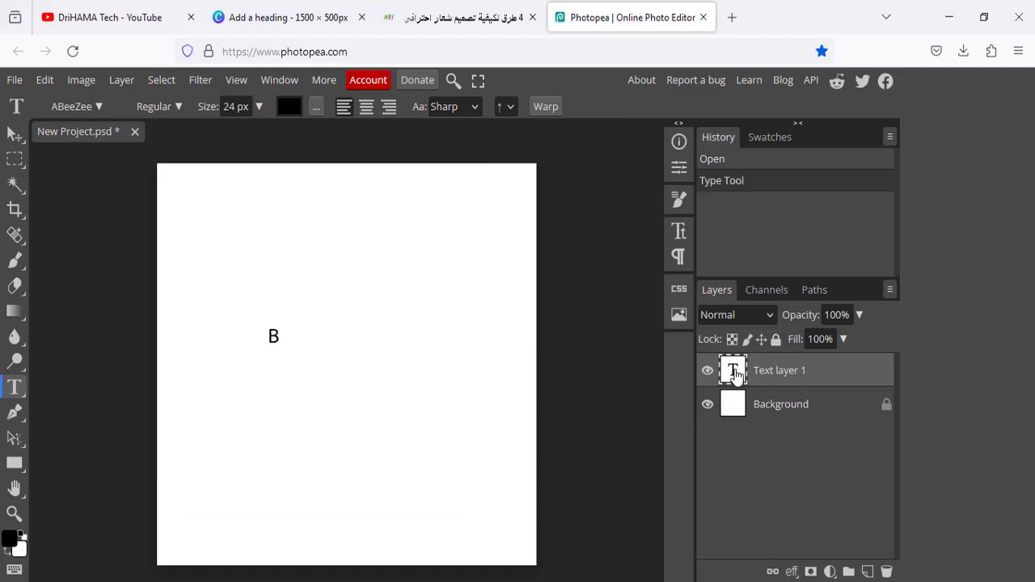
pyautogui.click(14, 138)
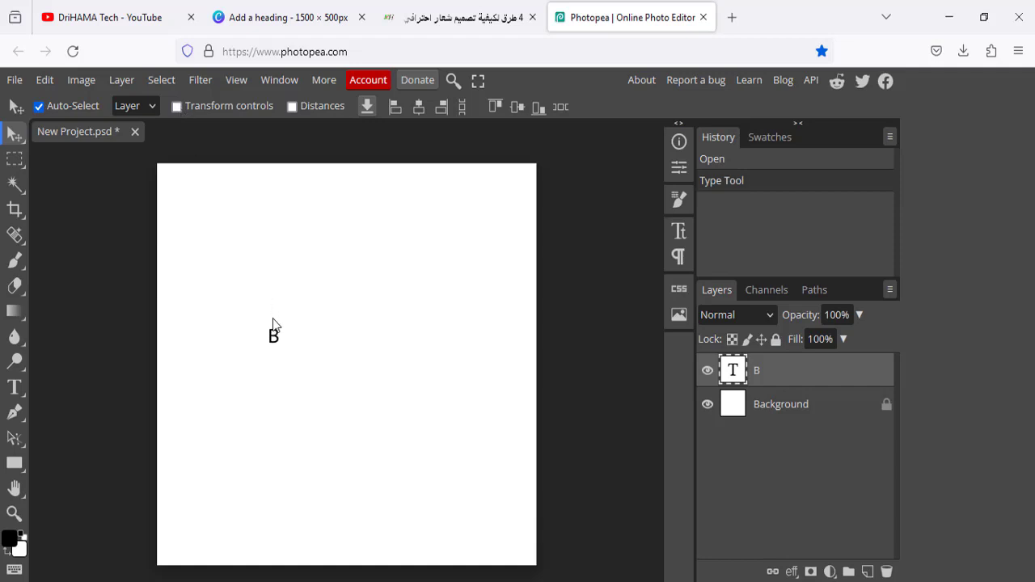
# - Scale the B to about 1496% with free transform and place it on the canvas's left side
pyautogui.click(177, 106)
pyautogui.moveTo(283, 327)
pyautogui.mouseDown()
pyautogui.moveTo(405, 247)
pyautogui.moveTo(388, 249)
pyautogui.mouseUp()
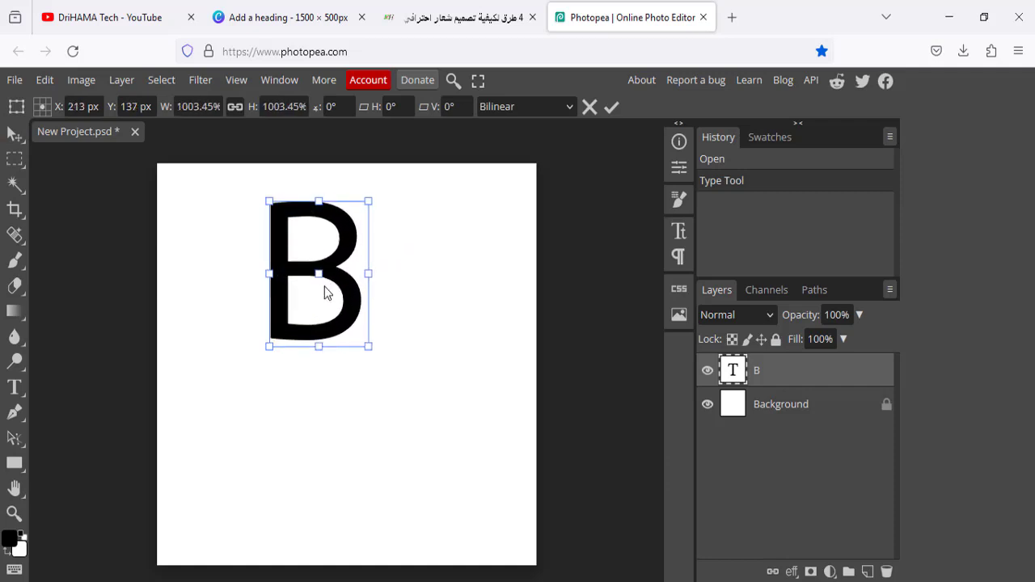
pyautogui.moveTo(321, 279); pyautogui.dragTo(261, 378)
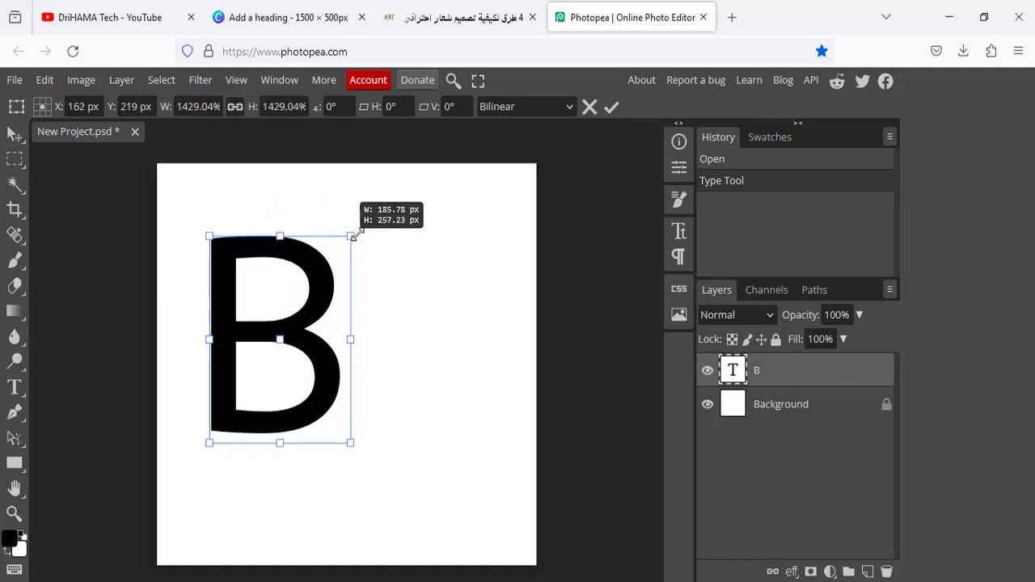
pyautogui.moveTo(309, 299); pyautogui.dragTo(354, 225)
pyautogui.moveTo(325, 277)
pyautogui.mouseDown()
pyautogui.moveTo(292, 305)
pyautogui.moveTo(288, 327)
pyautogui.mouseUp()
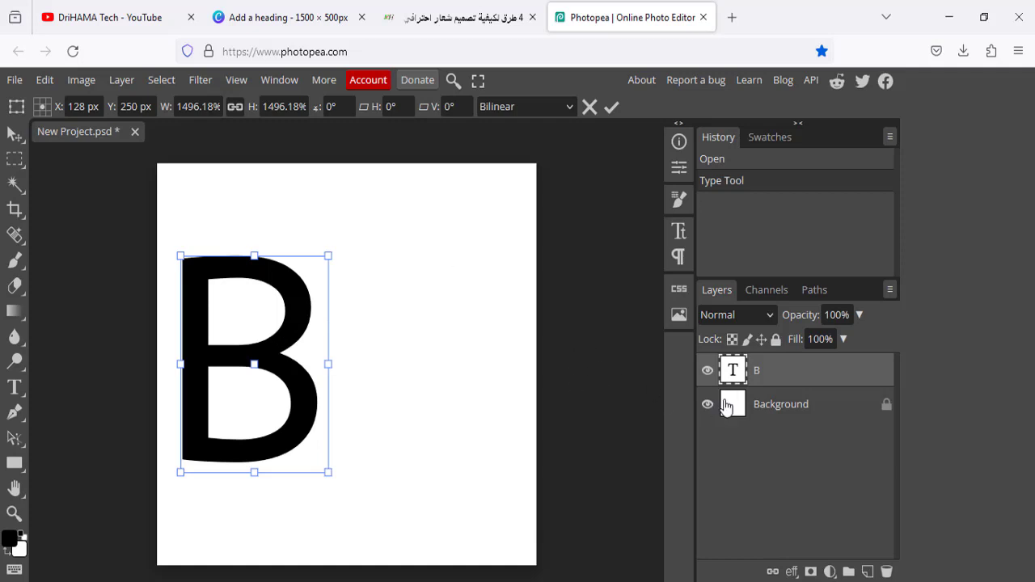
# - Duplicate the B layer twice and spread the copies to the right
pyautogui.rightClick(788, 377)
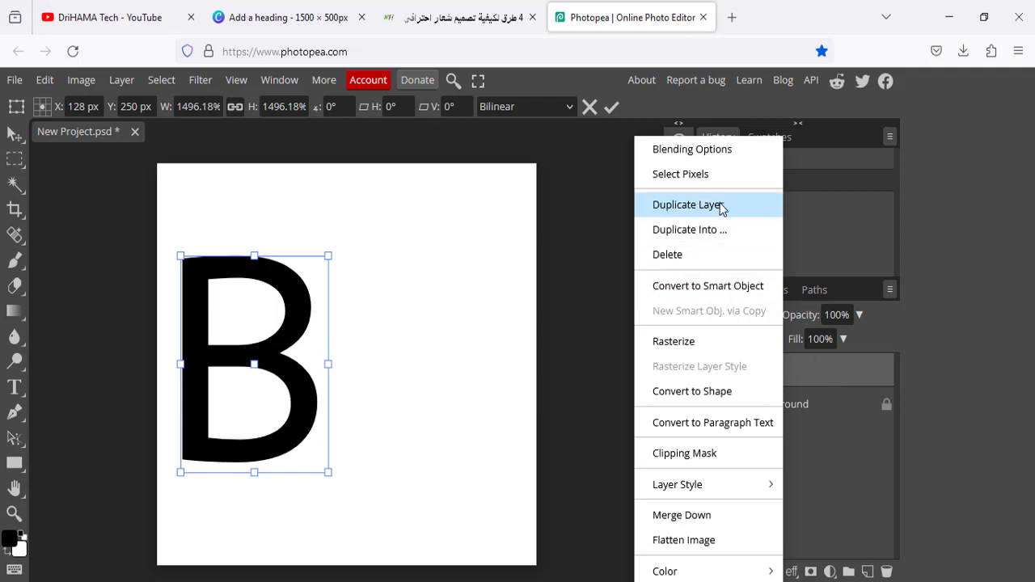
pyautogui.click(722, 207)
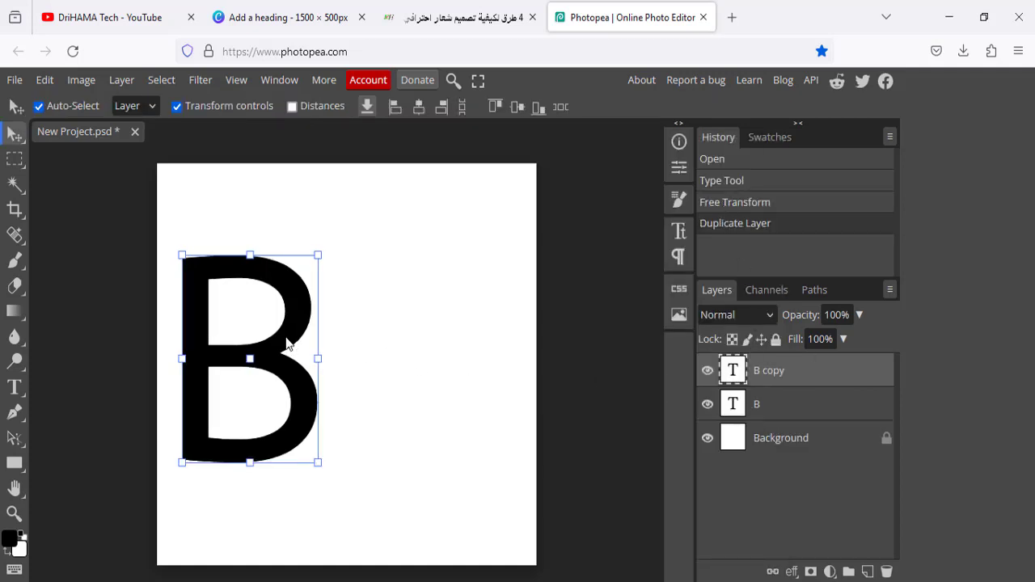
pyautogui.moveTo(286, 344); pyautogui.dragTo(416, 348)
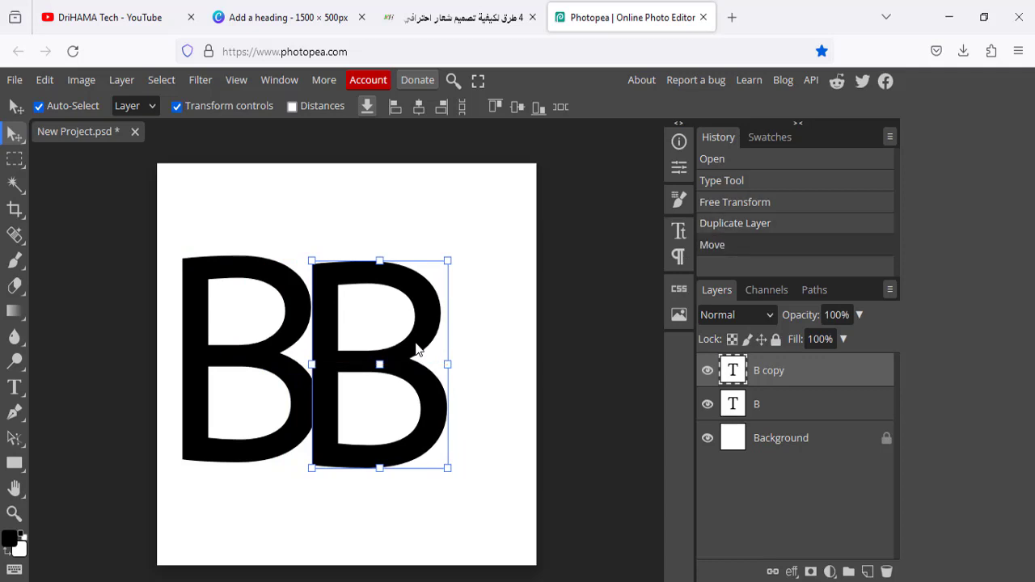
pyautogui.rightClick(828, 377)
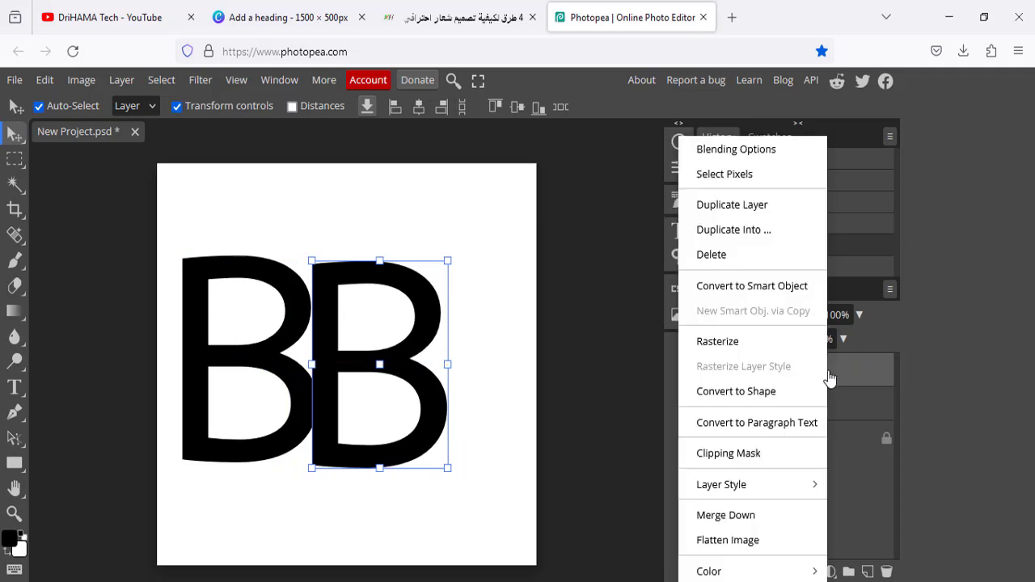
pyautogui.click(738, 207)
pyautogui.moveTo(414, 340); pyautogui.dragTo(515, 341)
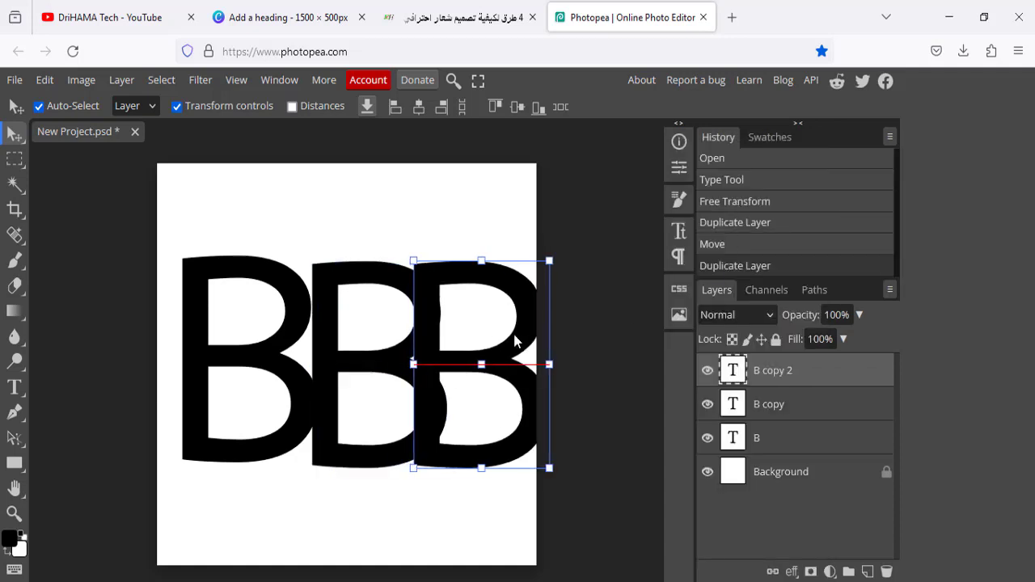
# - Retype the copies as T and X, tilting the X slightly
pyautogui.doubleClick(511, 341)
pyautogui.write('T')
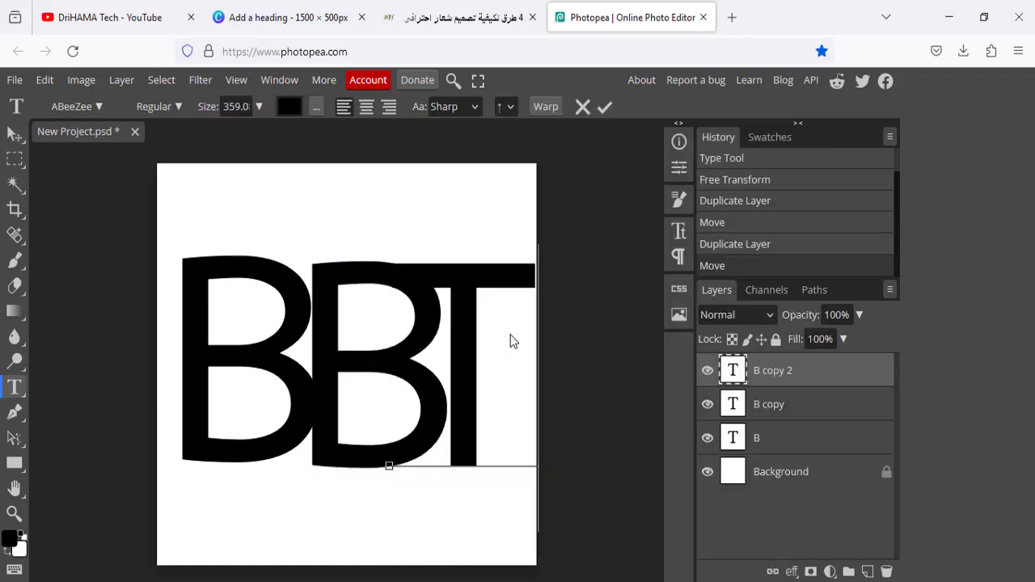
pyautogui.hotkey('ctrl', 'a')
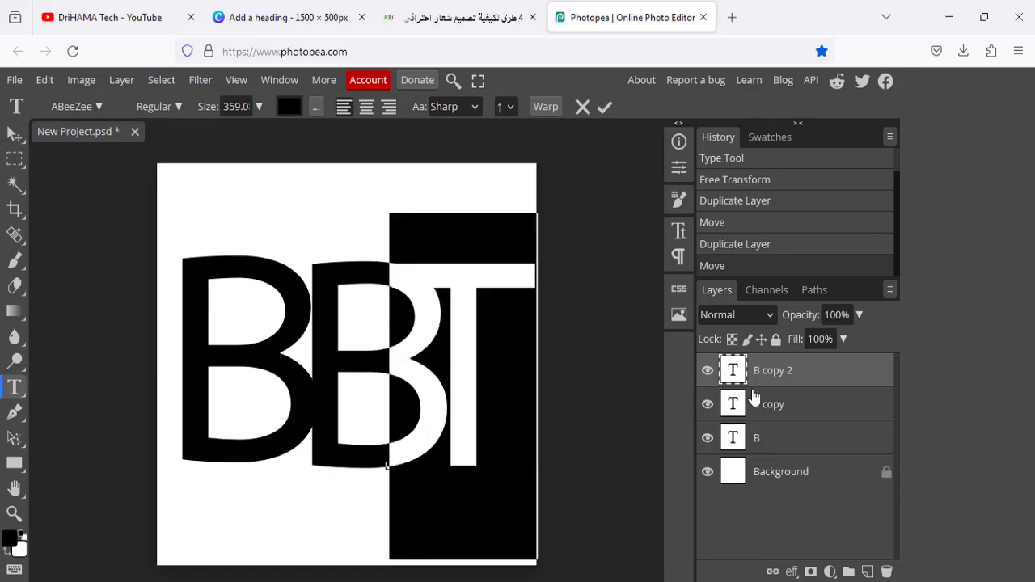
pyautogui.click(756, 402)
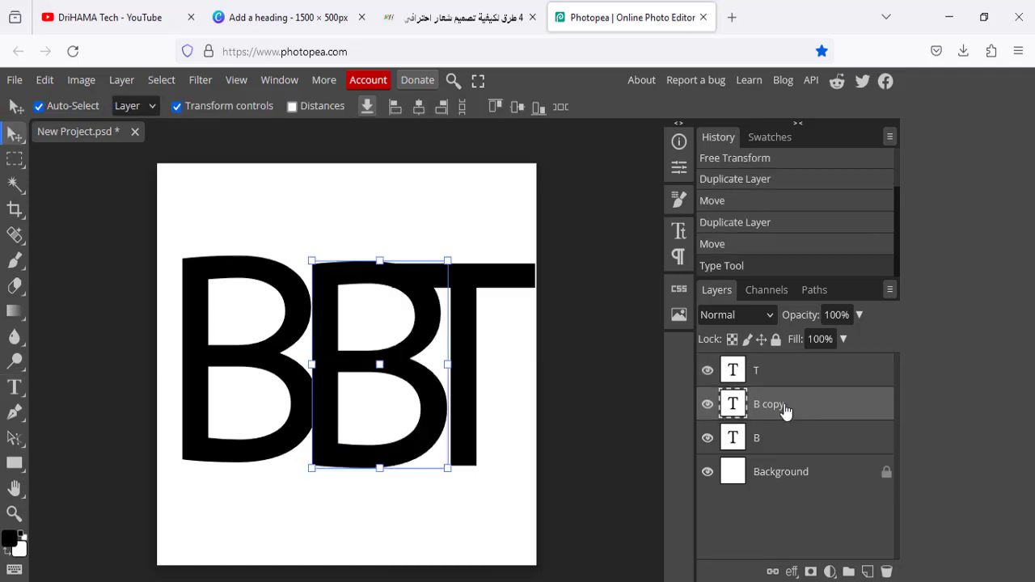
pyautogui.doubleClick(731, 402)
pyautogui.write('X')
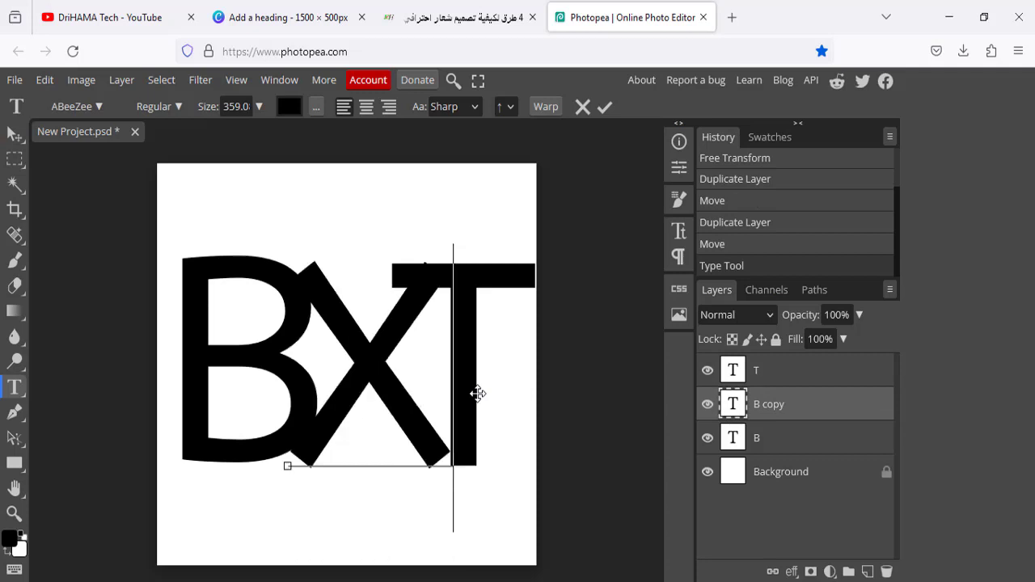
pyautogui.click(801, 410)
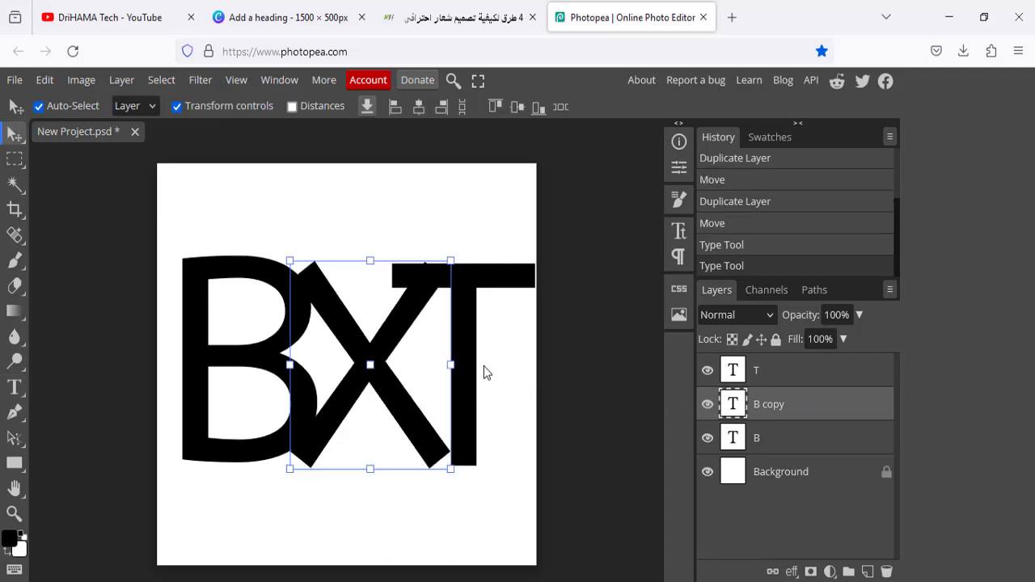
pyautogui.moveTo(462, 347); pyautogui.dragTo(485, 353)
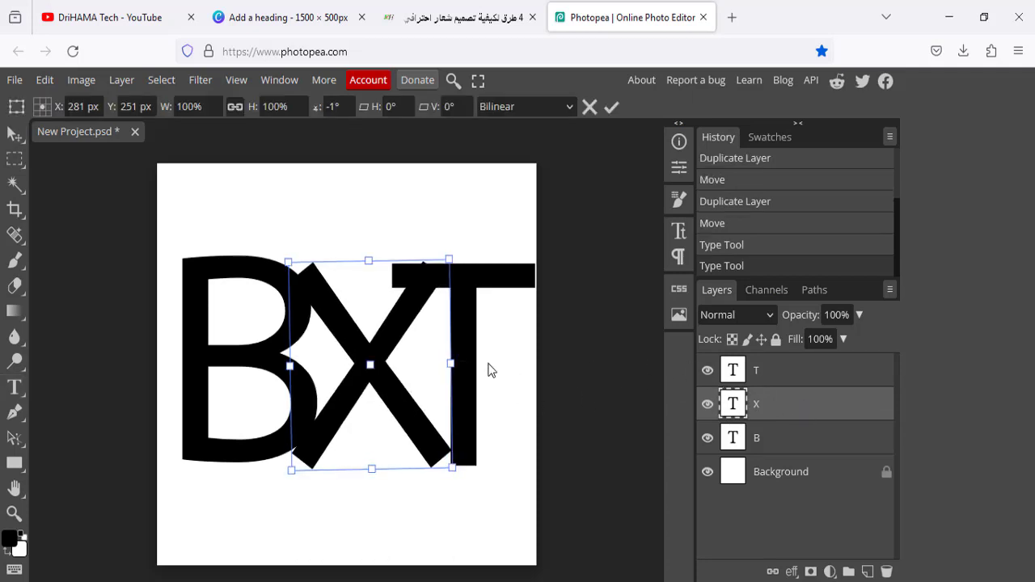
pyautogui.press('Return')
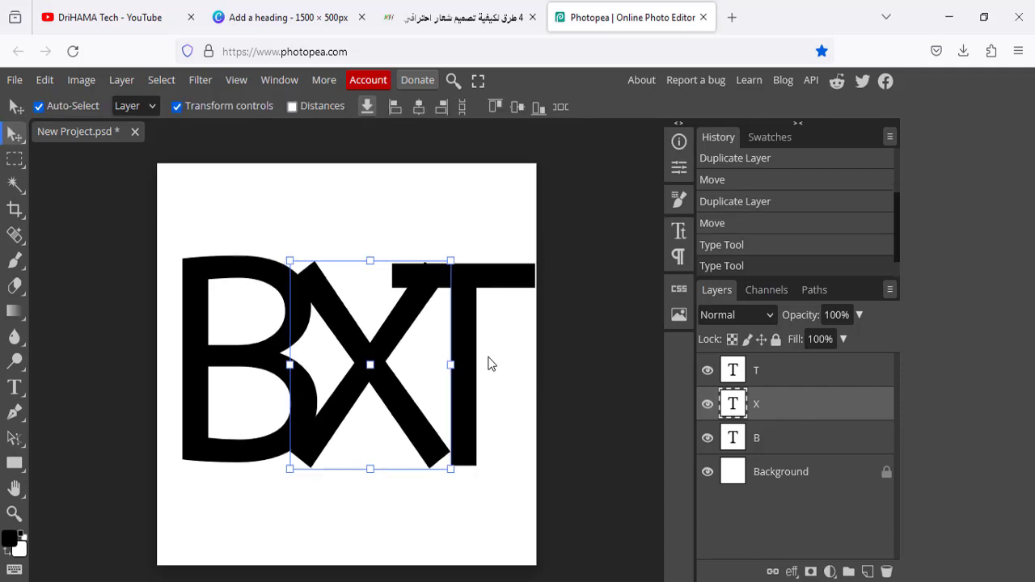
# - Move the T to the top right, the X lower centre, and the B up about 55 px
pyautogui.click(810, 383)
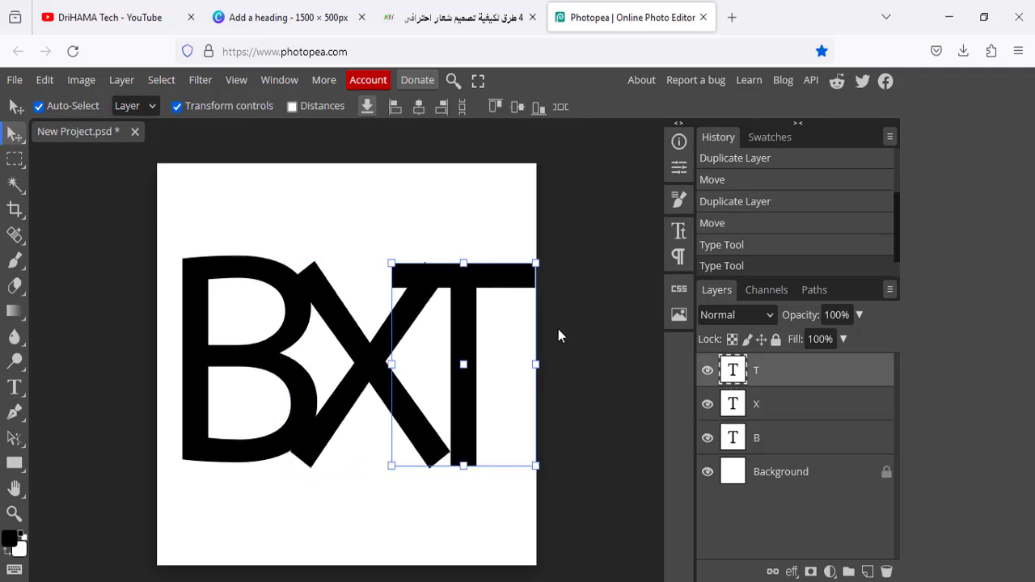
pyautogui.moveTo(462, 289); pyautogui.dragTo(519, 217)
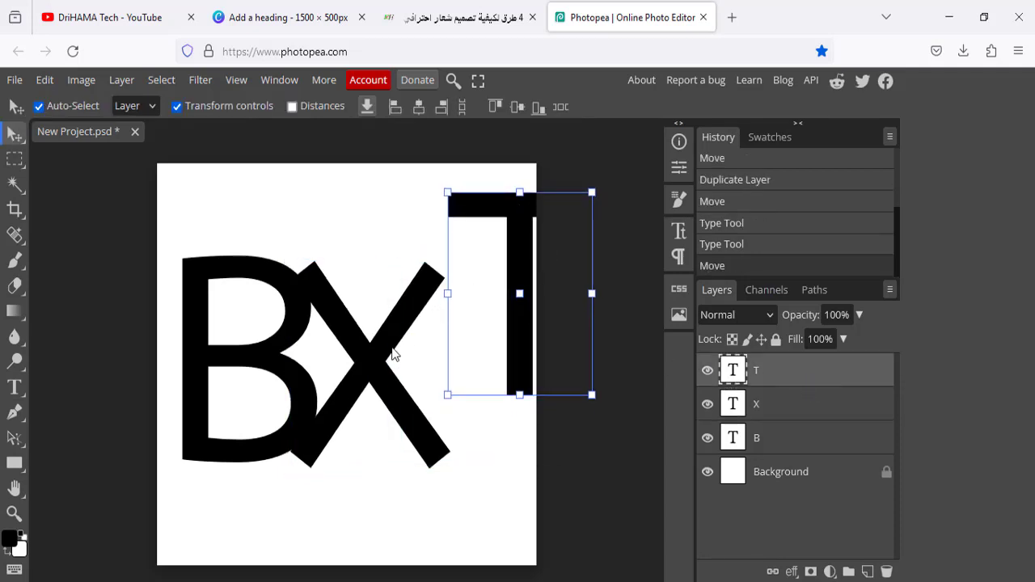
pyautogui.click(395, 402)
pyautogui.moveTo(395, 395); pyautogui.dragTo(415, 435)
pyautogui.hotkey('ctrl', 't')
pyautogui.moveTo(311, 400); pyautogui.dragTo(304, 391)
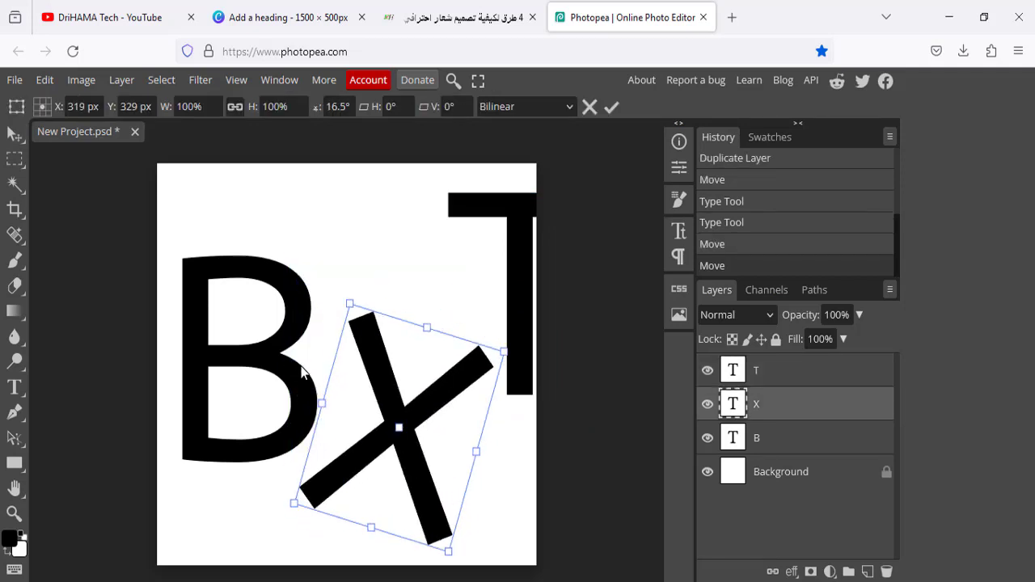
pyautogui.press('Escape')
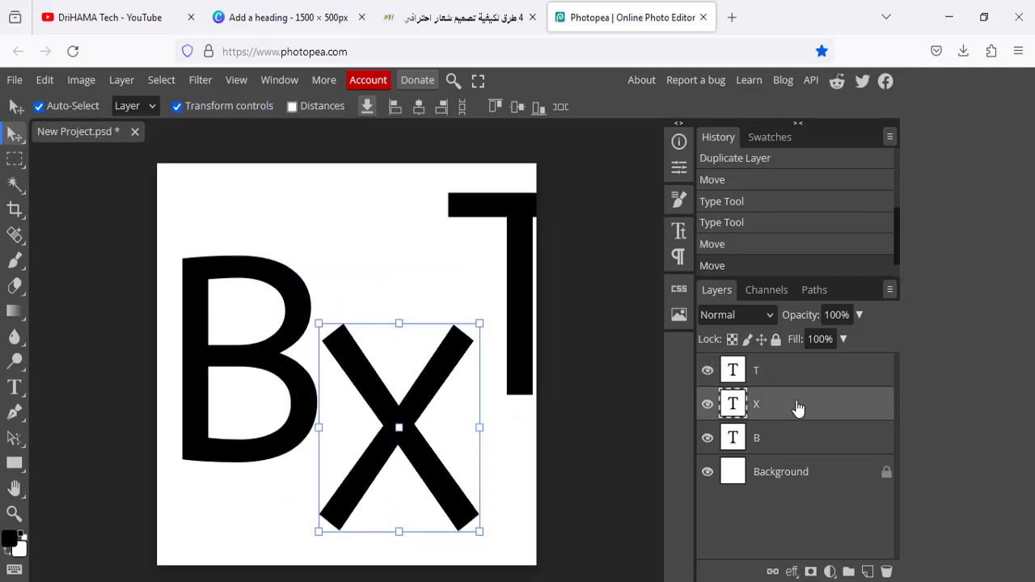
pyautogui.click(810, 445)
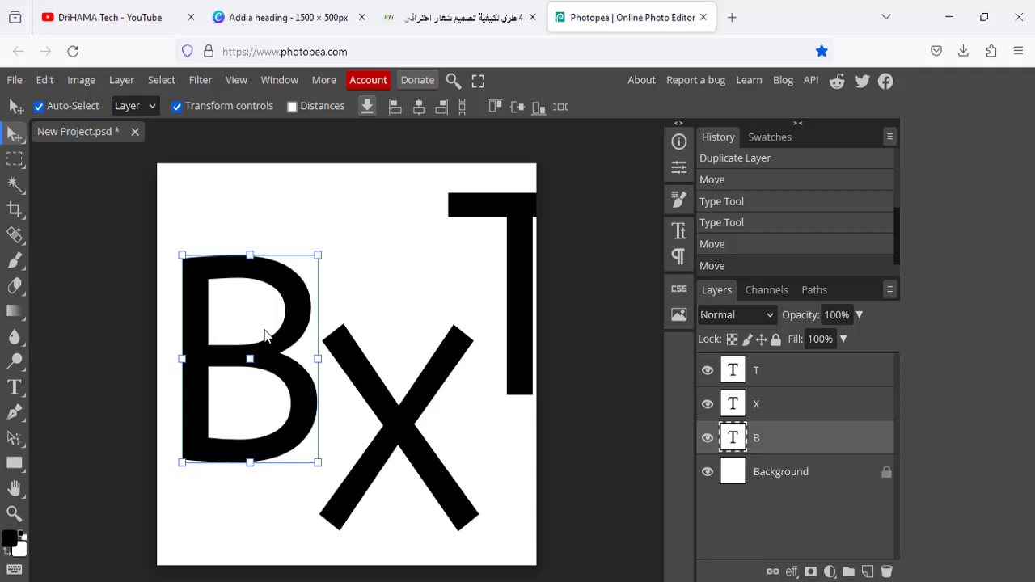
pyautogui.moveTo(265, 372); pyautogui.dragTo(265, 327)
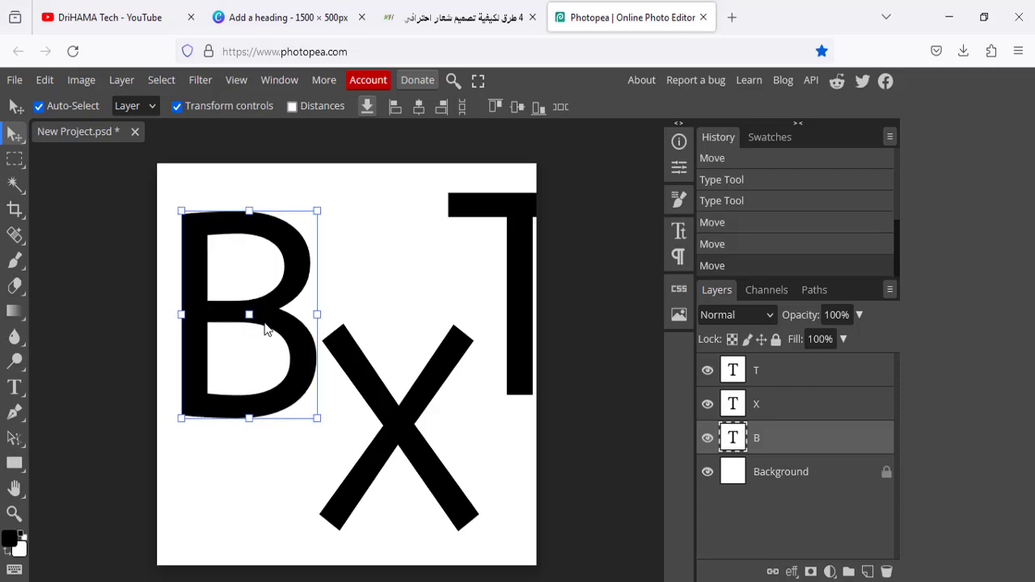
pyautogui.moveTo(406, 435); pyautogui.dragTo(427, 443)
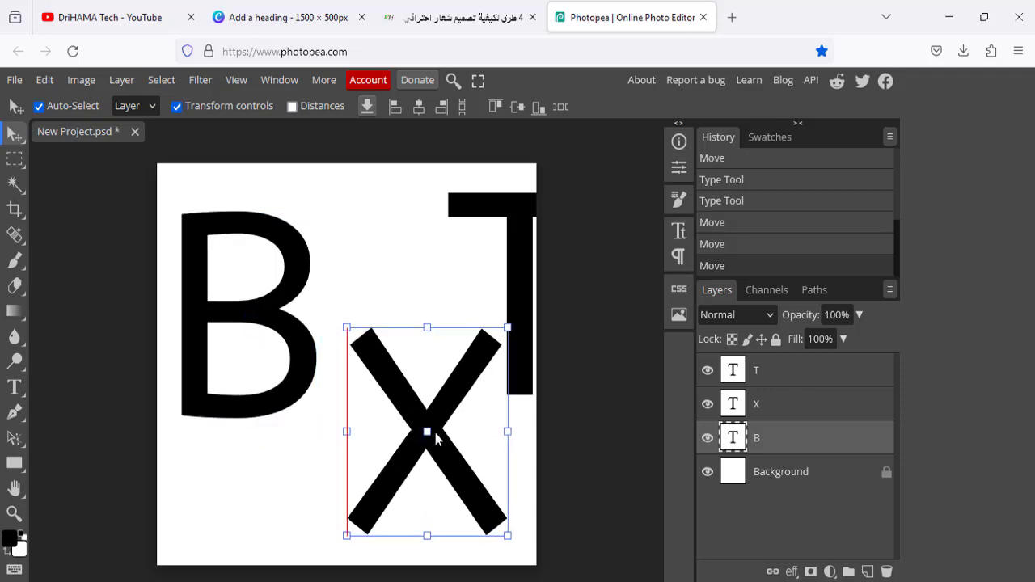
pyautogui.click(253, 316)
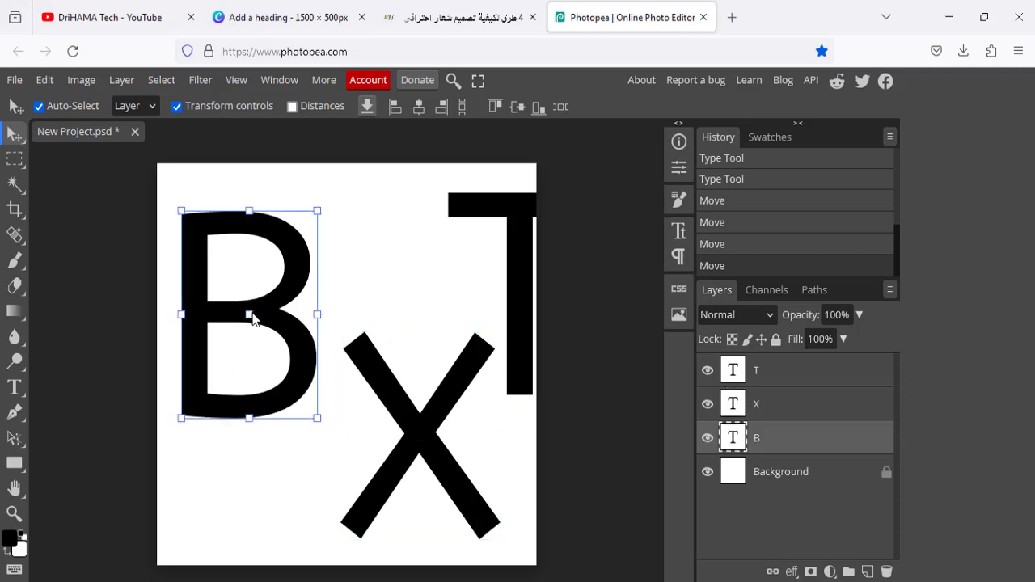
# - Recolour the letter B orange (ff6600)
pyautogui.doubleClick(730, 439)
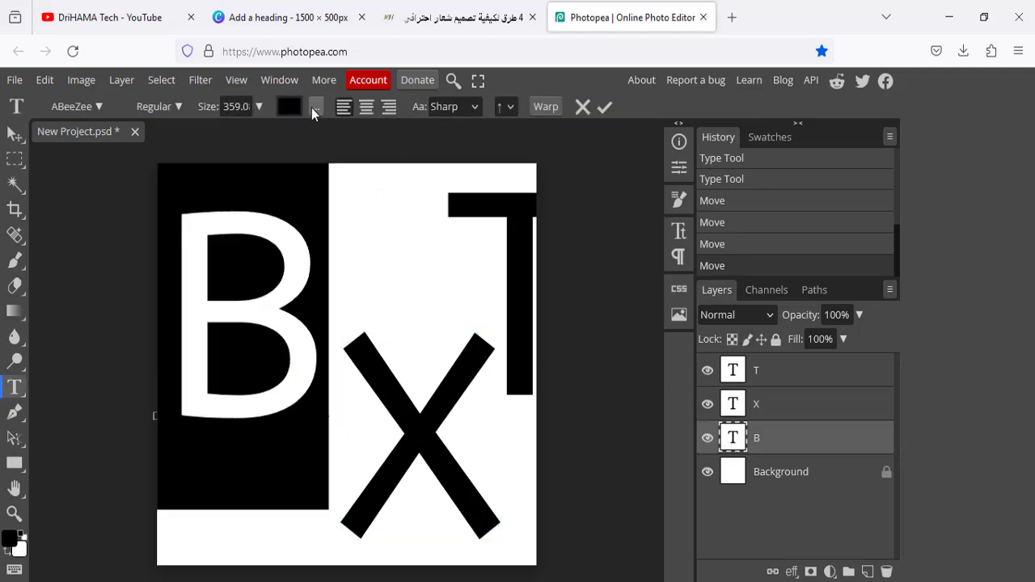
pyautogui.click(289, 106)
pyautogui.click(304, 224)
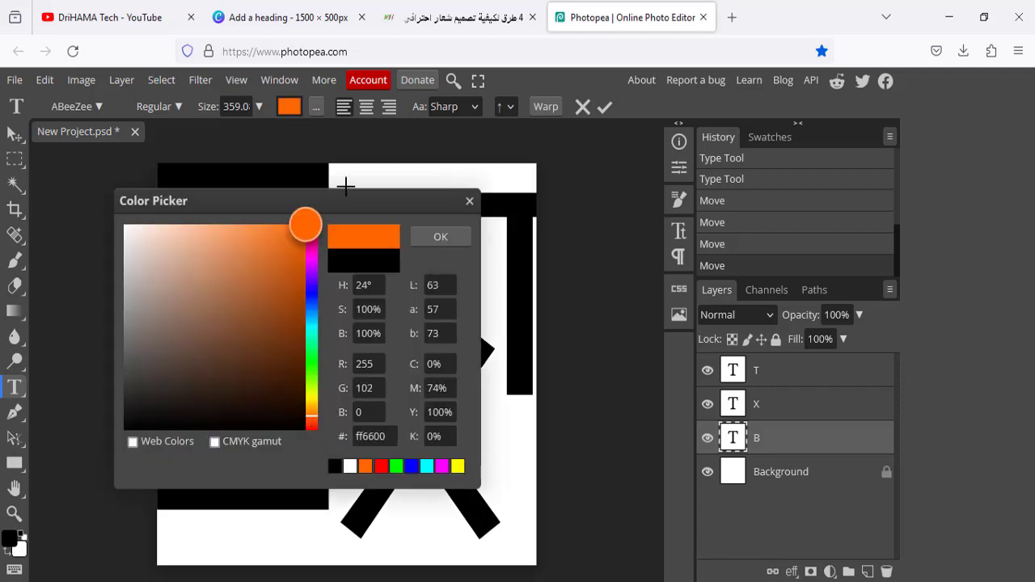
pyautogui.click(441, 236)
pyautogui.click(804, 414)
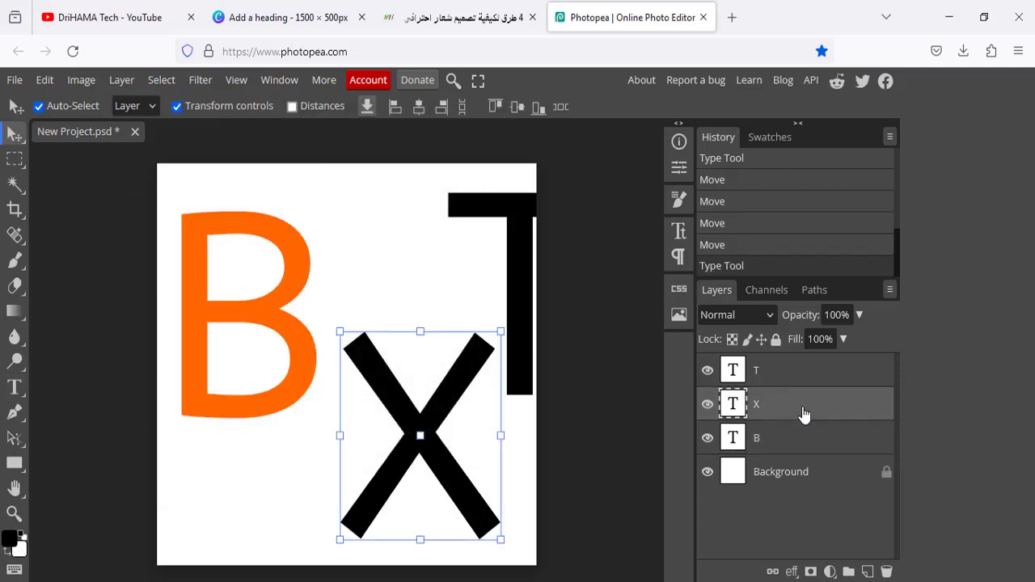
# - Recolour the letter X red (ff0000)
pyautogui.doubleClick(733, 408)
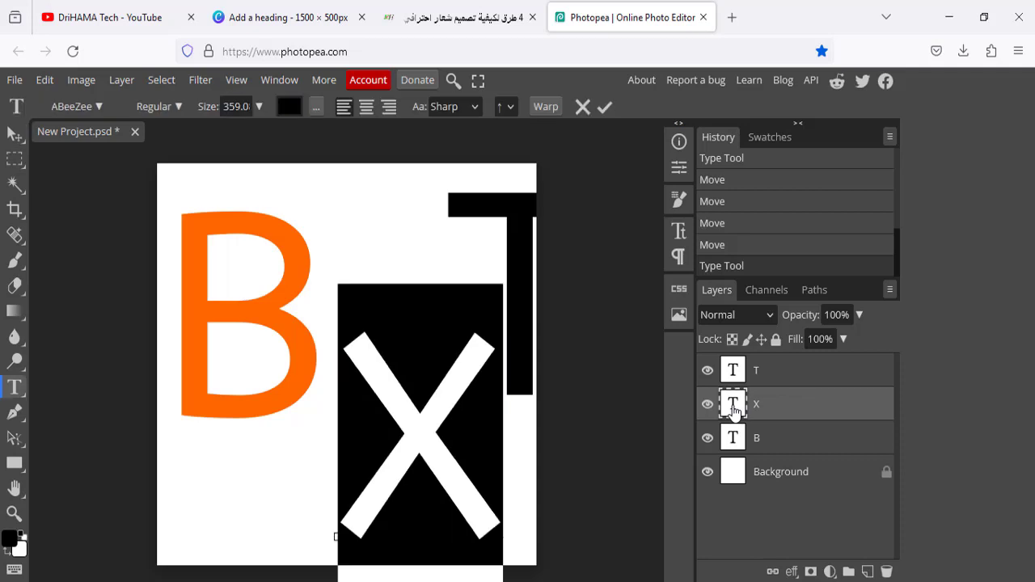
pyautogui.click(289, 108)
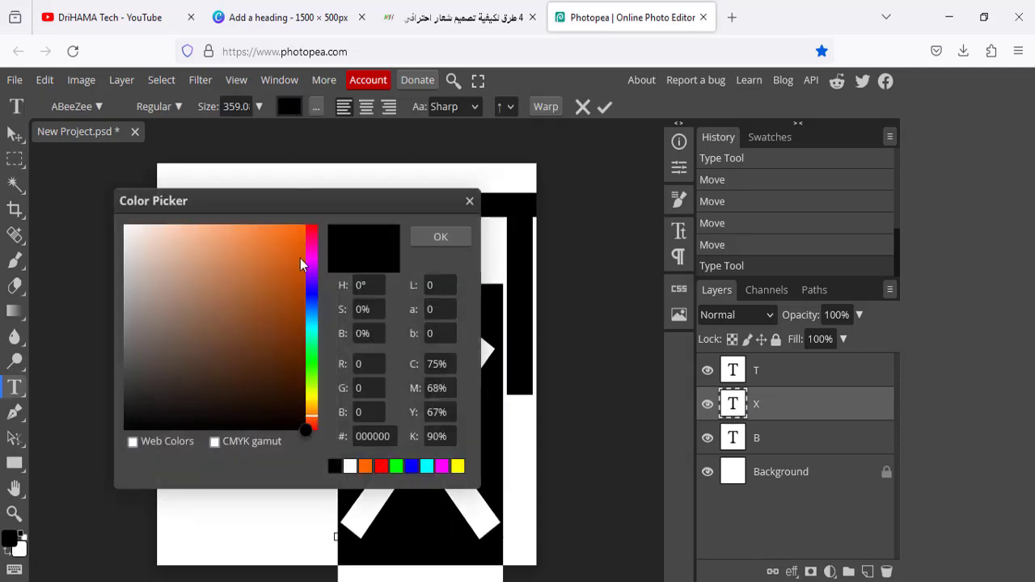
pyautogui.moveTo(300, 258); pyautogui.dragTo(305, 224)
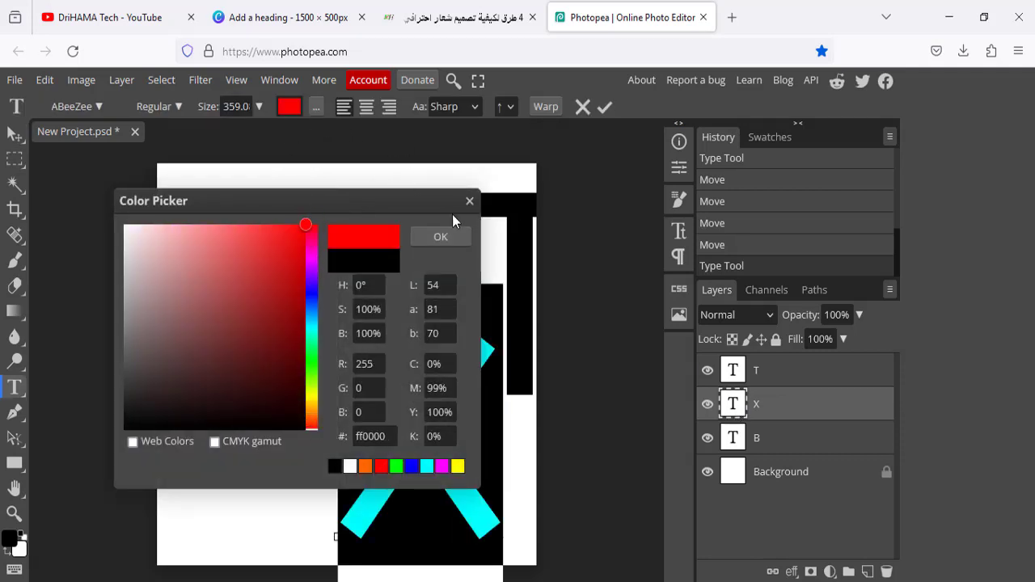
pyautogui.click(456, 242)
pyautogui.click(781, 382)
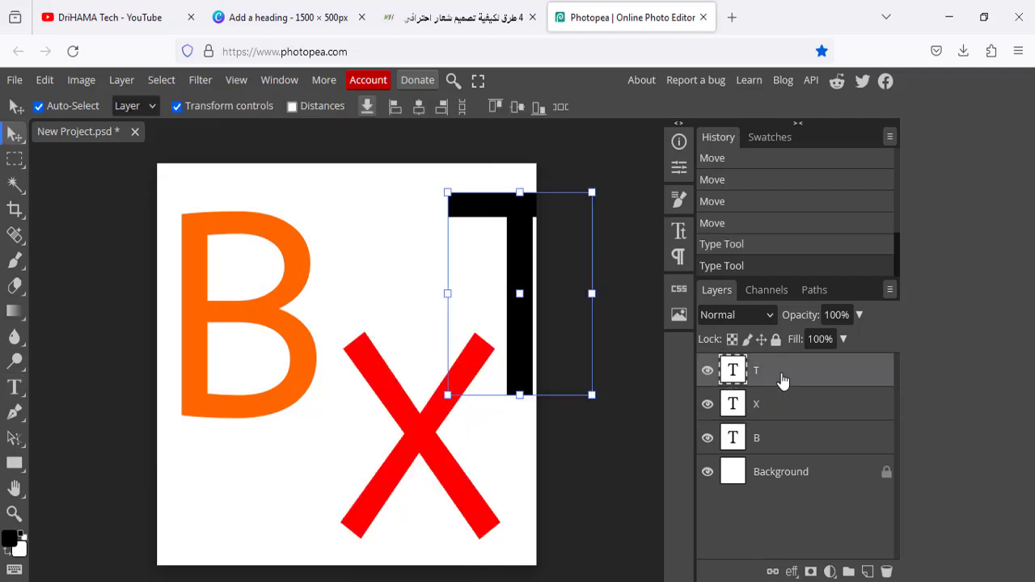
# - Recolour the letter T cyan (00fff0) and commit the edit
pyautogui.doubleClick(733, 371)
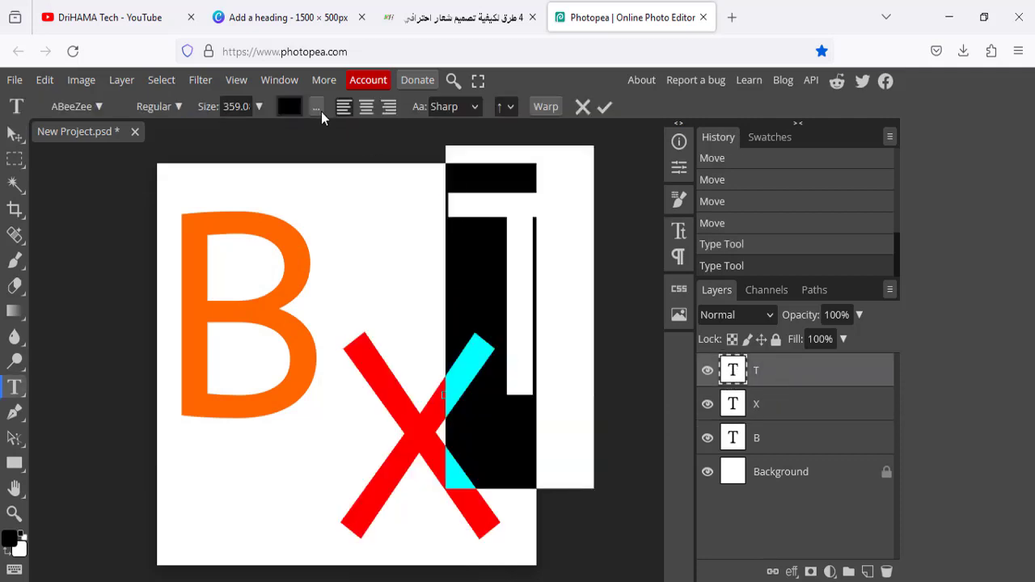
pyautogui.click(291, 109)
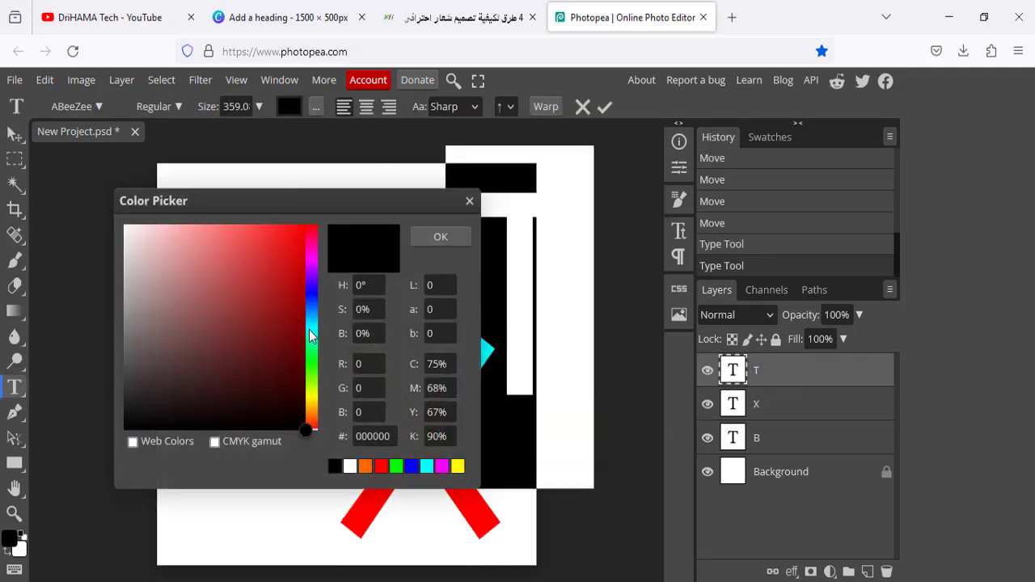
pyautogui.click(312, 329)
pyautogui.click(305, 225)
pyautogui.click(441, 239)
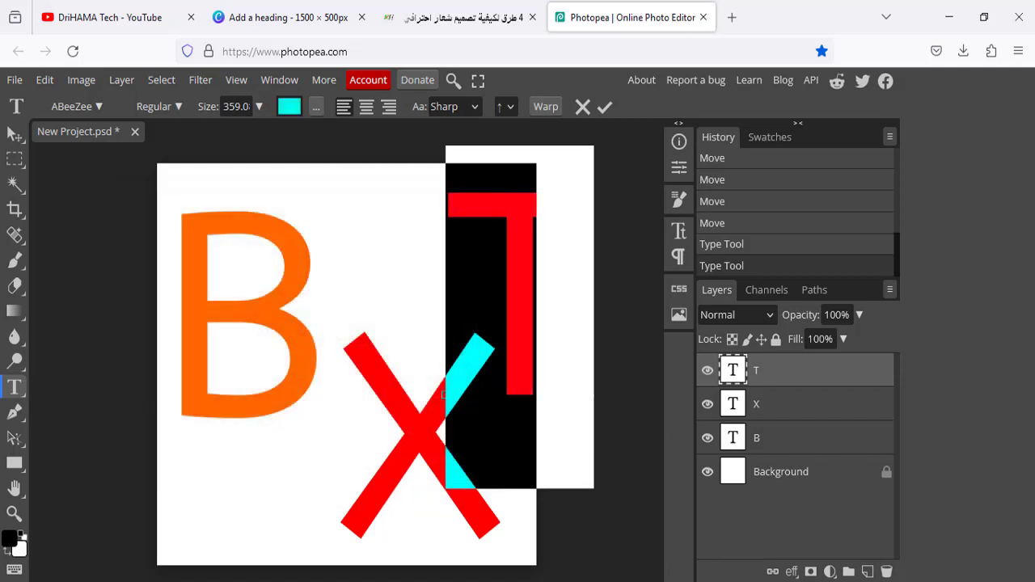
pyautogui.click(776, 372)
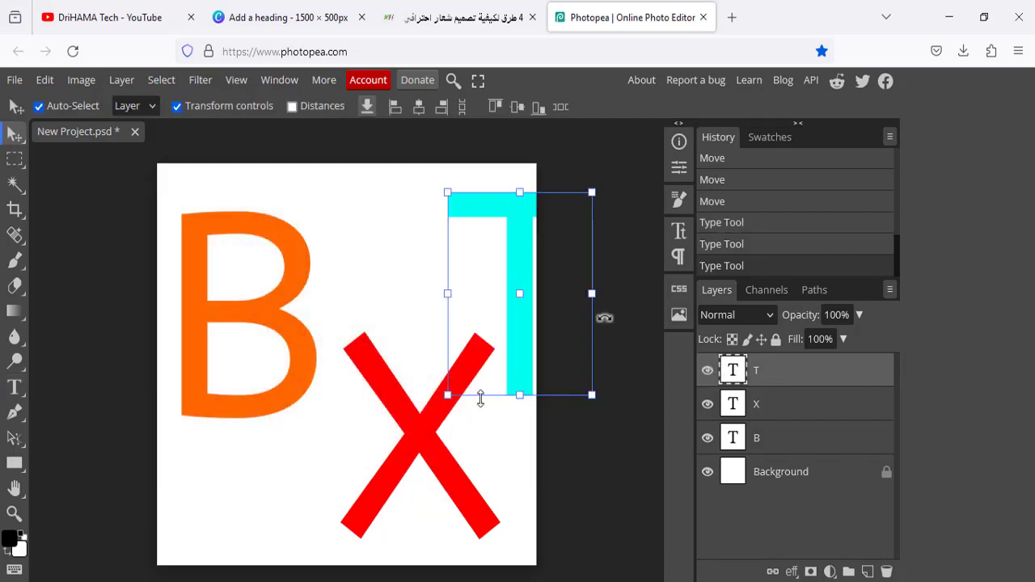
# - Move the B down, the red X up-left onto the B, and the cyan T onto the X
pyautogui.moveTo(289, 370); pyautogui.dragTo(287, 409)
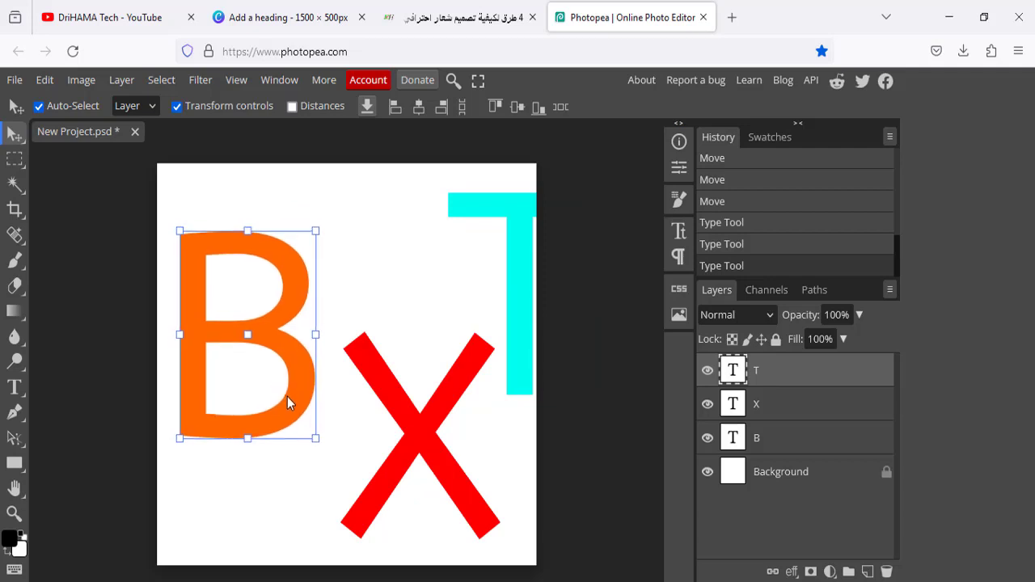
pyautogui.moveTo(431, 430); pyautogui.dragTo(380, 362)
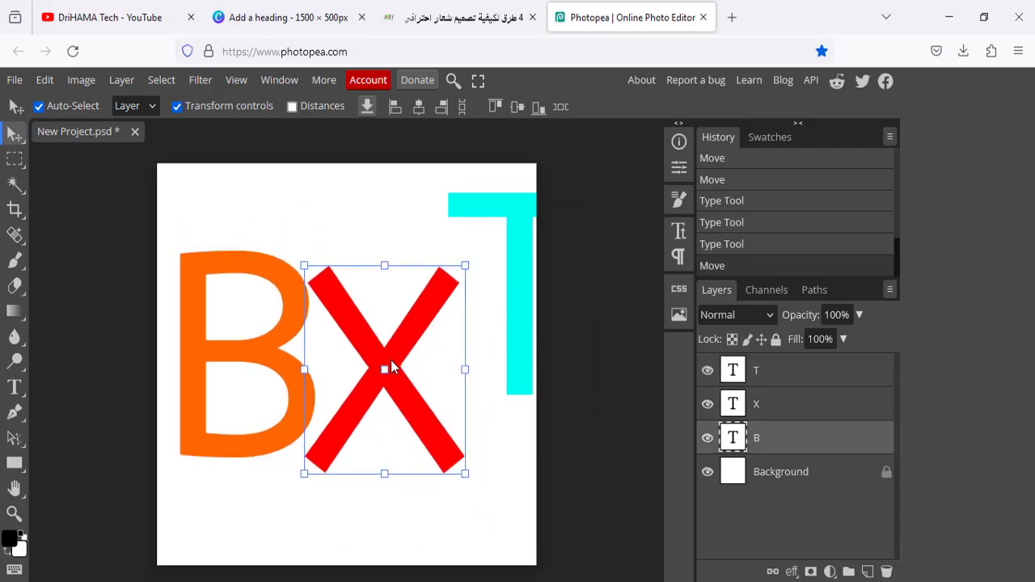
pyautogui.click(508, 238)
pyautogui.moveTo(508, 245); pyautogui.dragTo(469, 305)
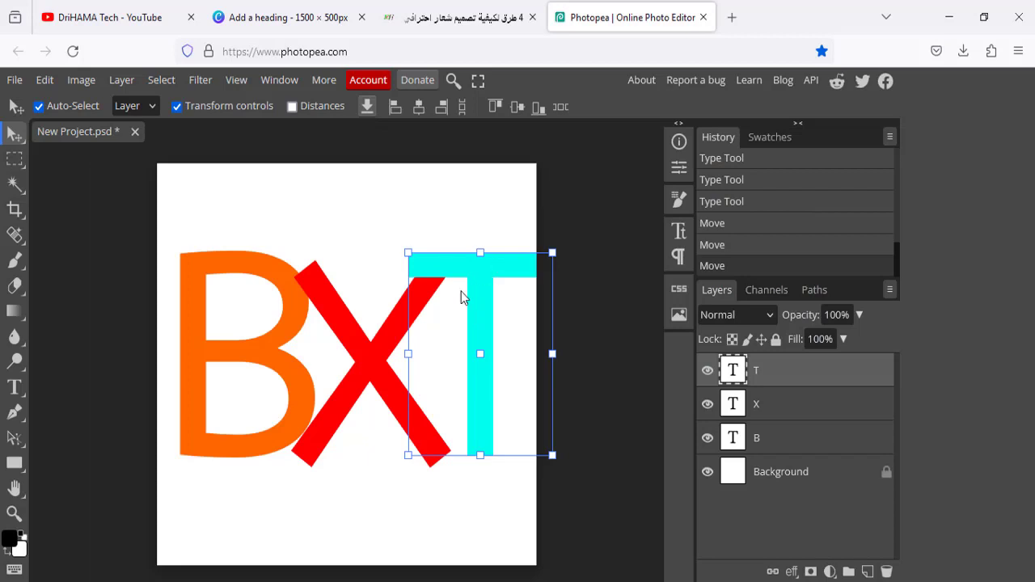
# - Rasterize the T, X and B type layers from each layer's right-click menu
pyautogui.rightClick(804, 374)
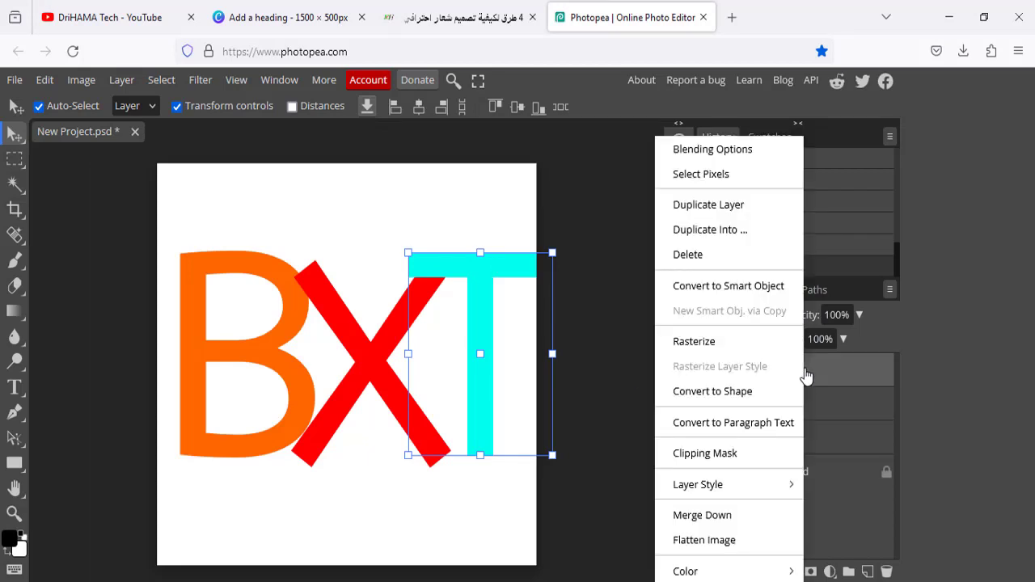
pyautogui.rightClick(830, 374)
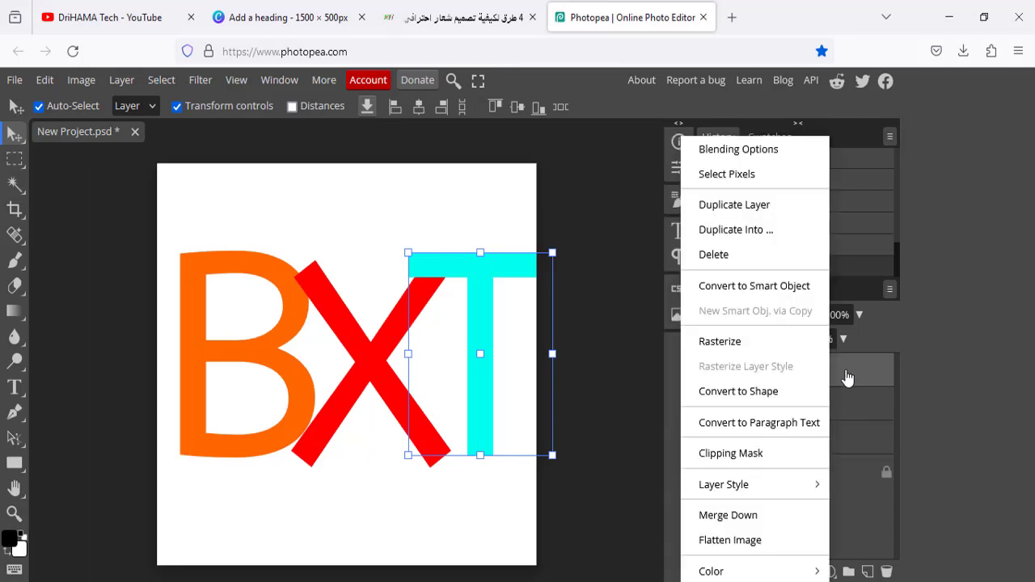
pyautogui.click(742, 342)
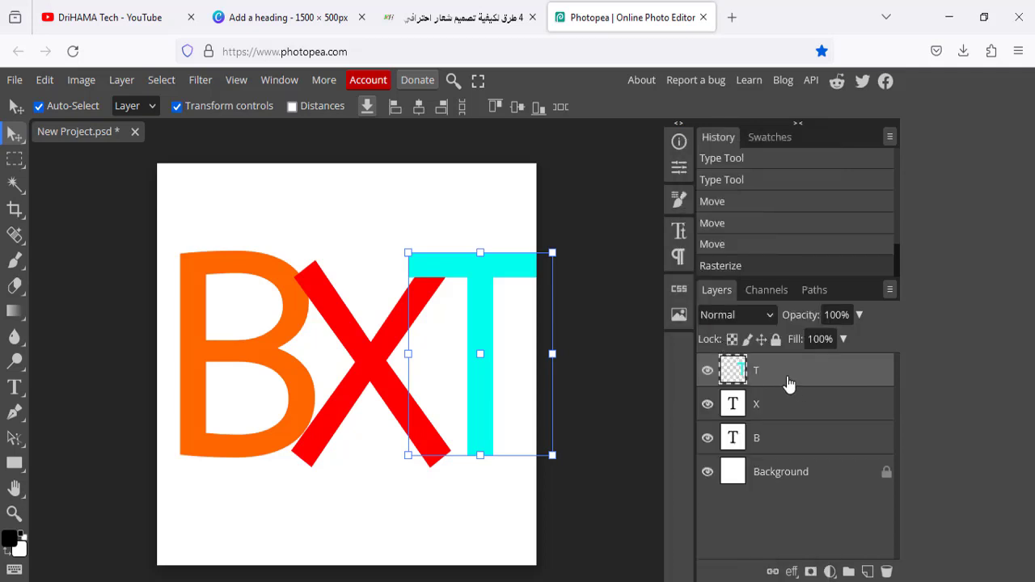
pyautogui.rightClick(786, 409)
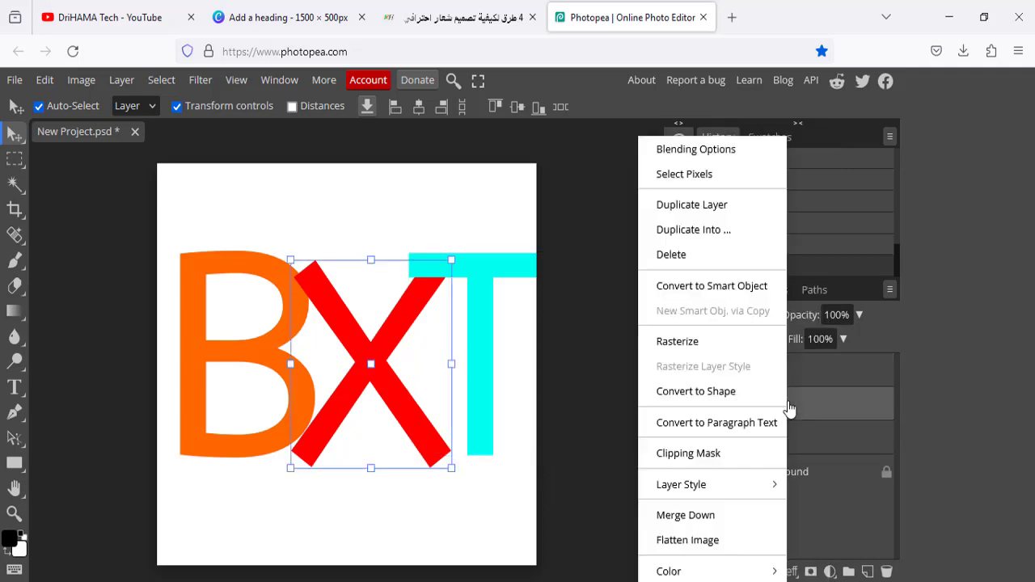
pyautogui.click(739, 350)
pyautogui.rightClick(801, 429)
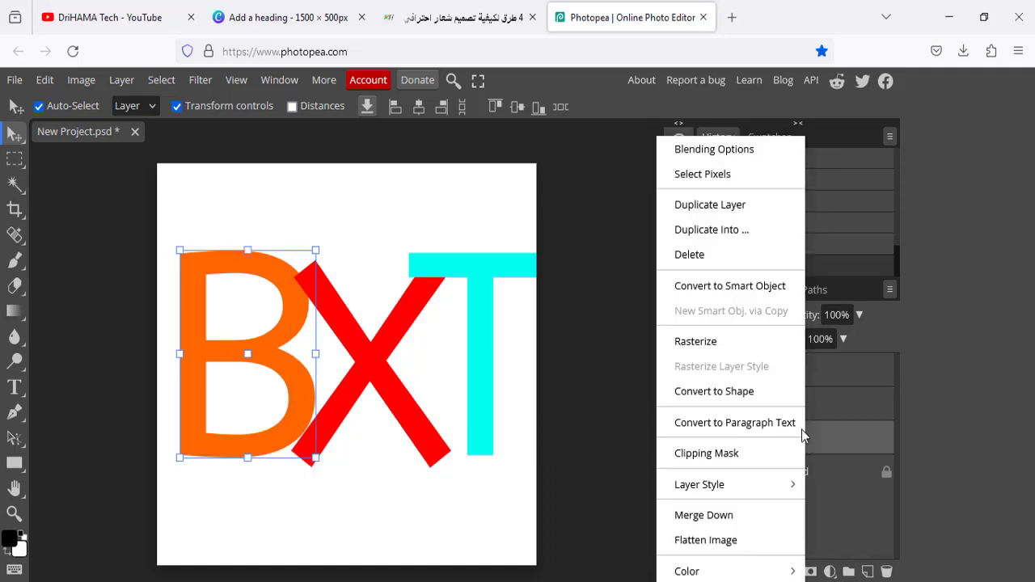
pyautogui.click(744, 350)
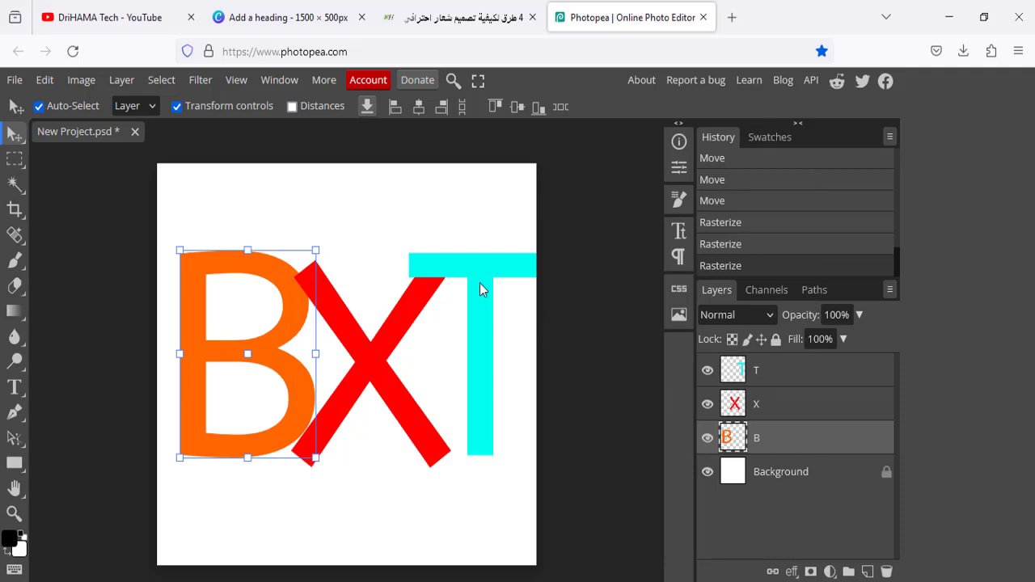
# - Copy the T's cyan stem onto its own layer via Layer Via Copy and delete the original T layer
pyautogui.click(407, 261)
pyautogui.press('m')
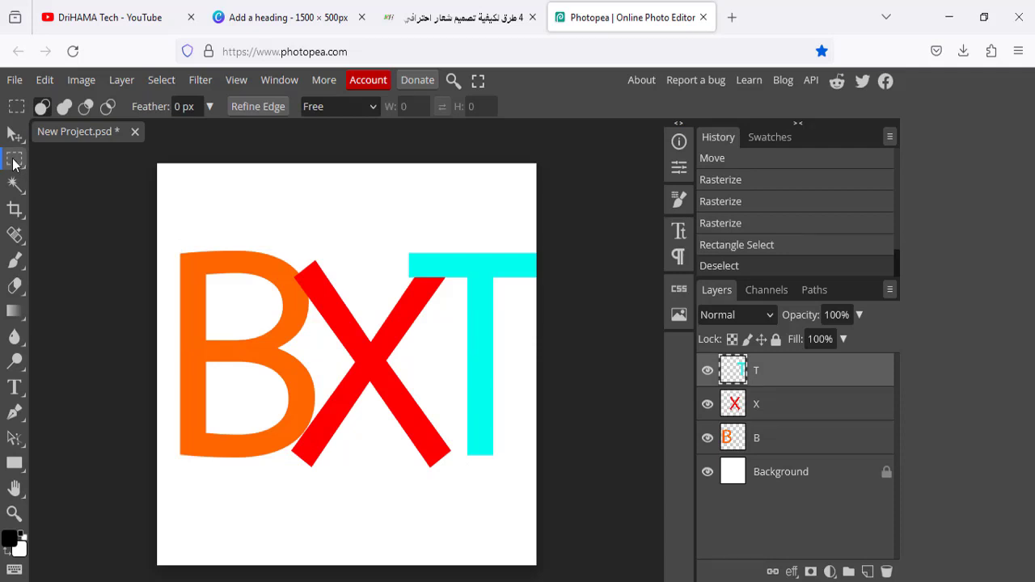
pyautogui.moveTo(517, 468); pyautogui.dragTo(441, 312)
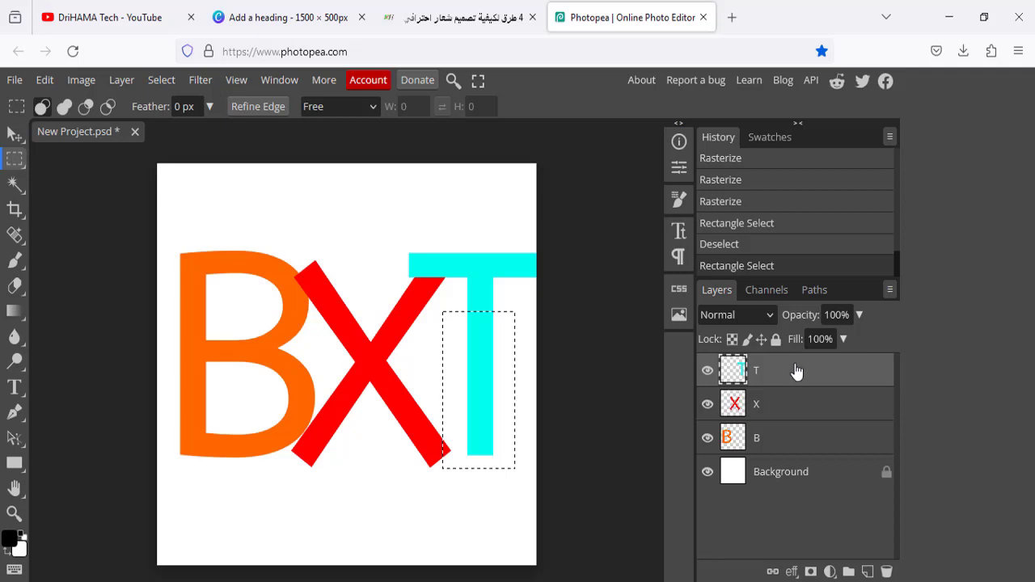
pyautogui.rightClick(485, 369)
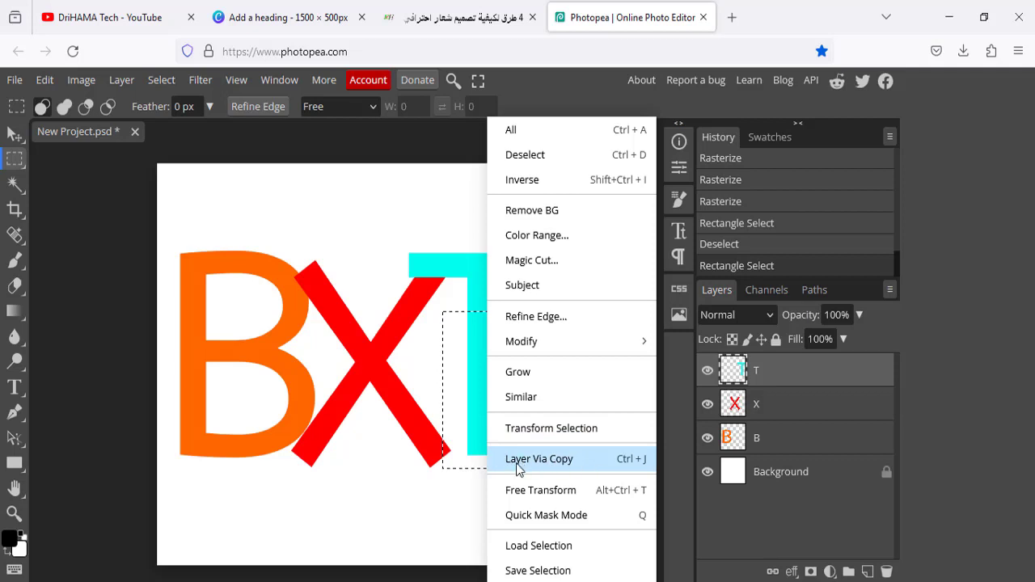
pyautogui.click(590, 459)
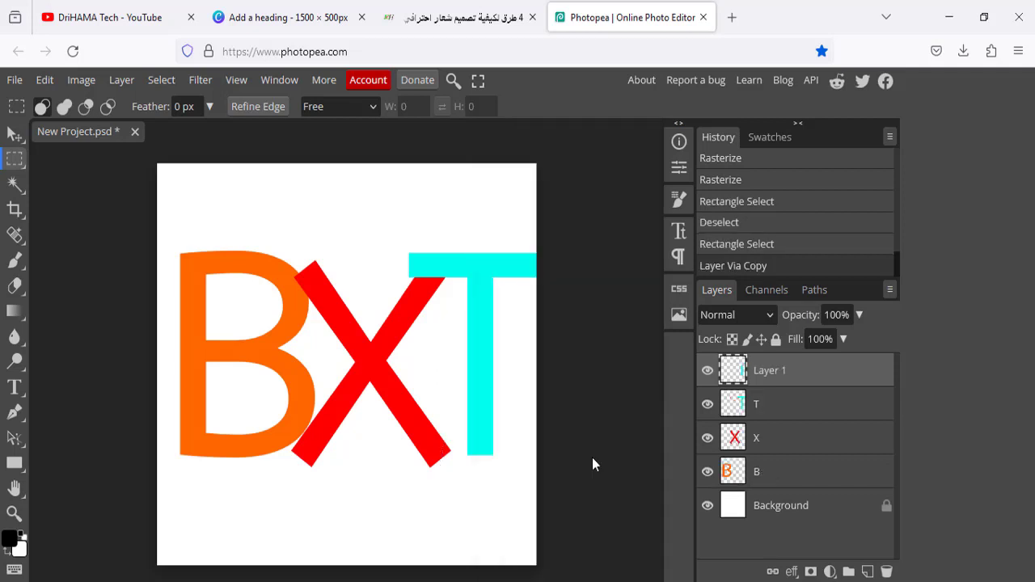
pyautogui.click(795, 412)
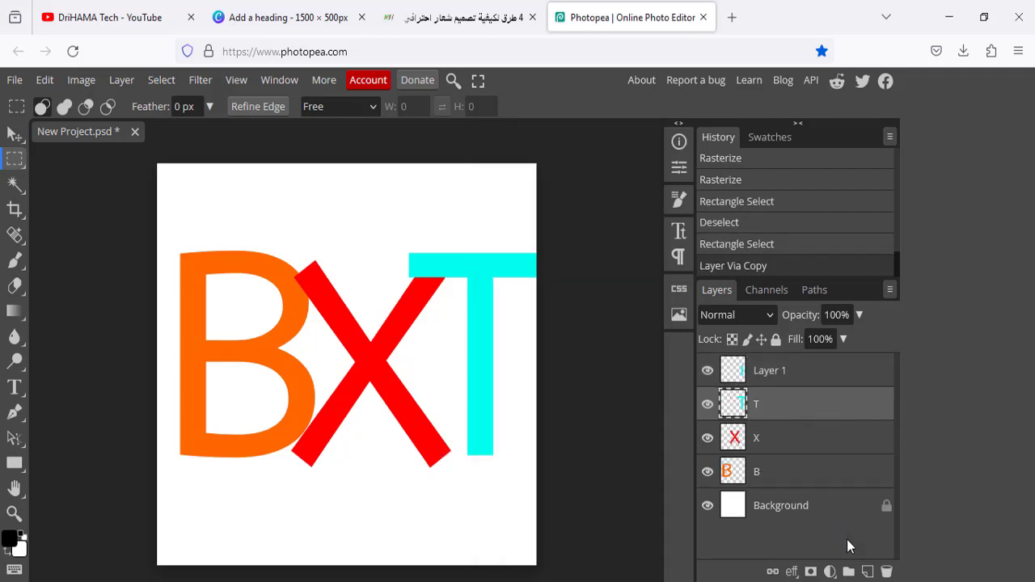
pyautogui.click(884, 571)
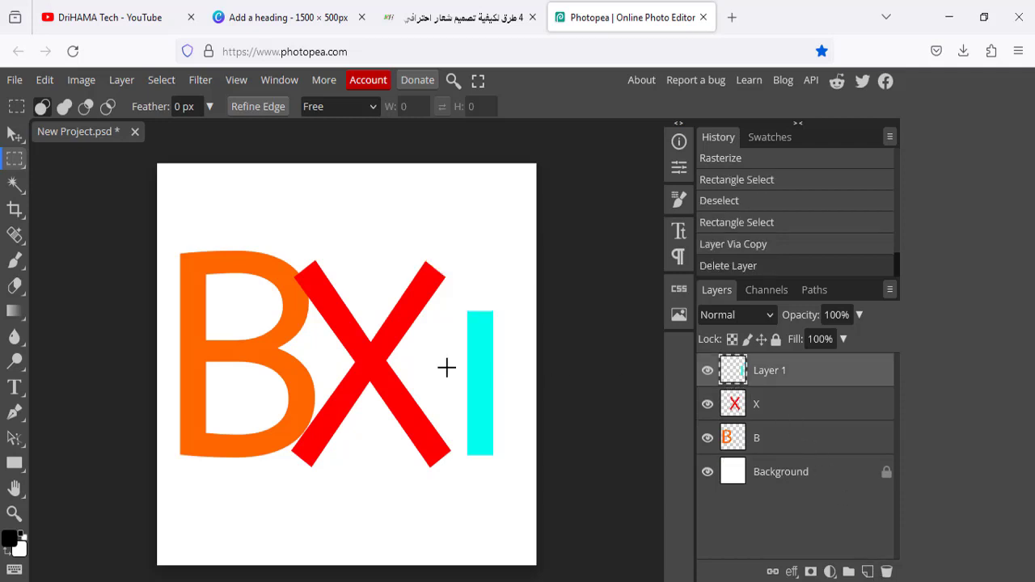
# - Move the cyan stem above the X and rotate it about 90° to lie horizontally
pyautogui.press('v')
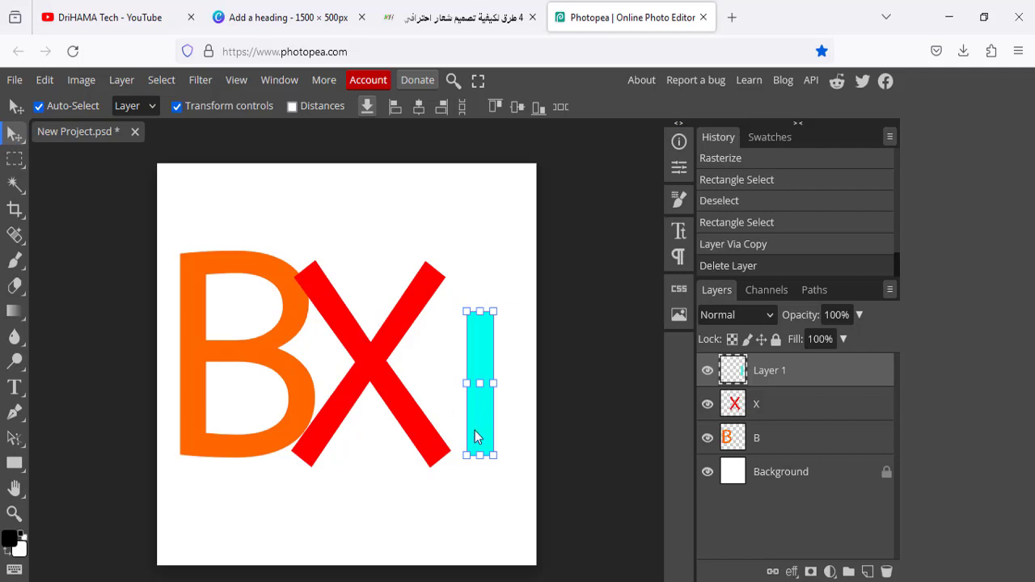
pyautogui.moveTo(477, 422); pyautogui.dragTo(454, 330)
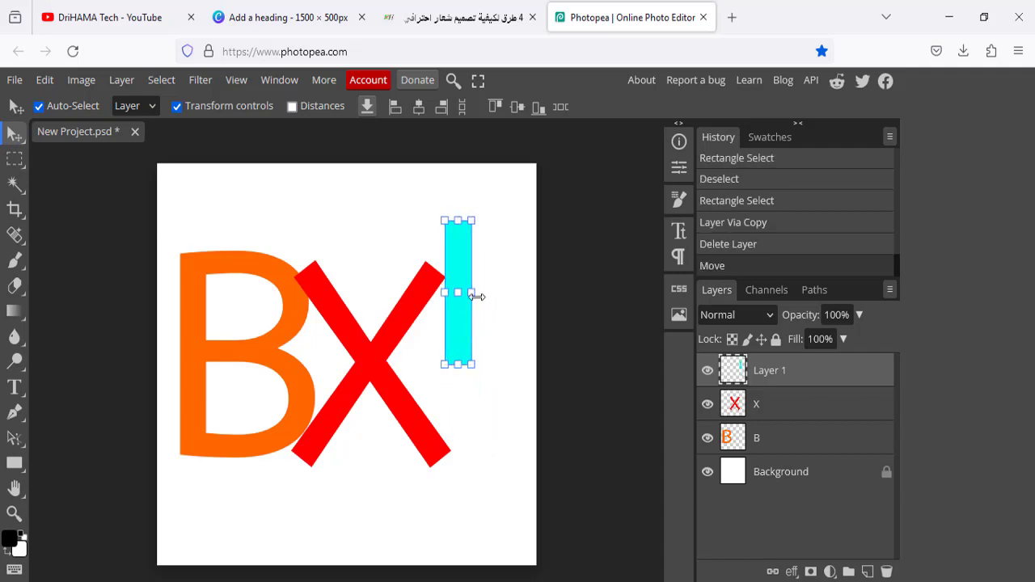
pyautogui.moveTo(477, 297); pyautogui.dragTo(467, 367)
pyautogui.moveTo(466, 287); pyautogui.dragTo(450, 273)
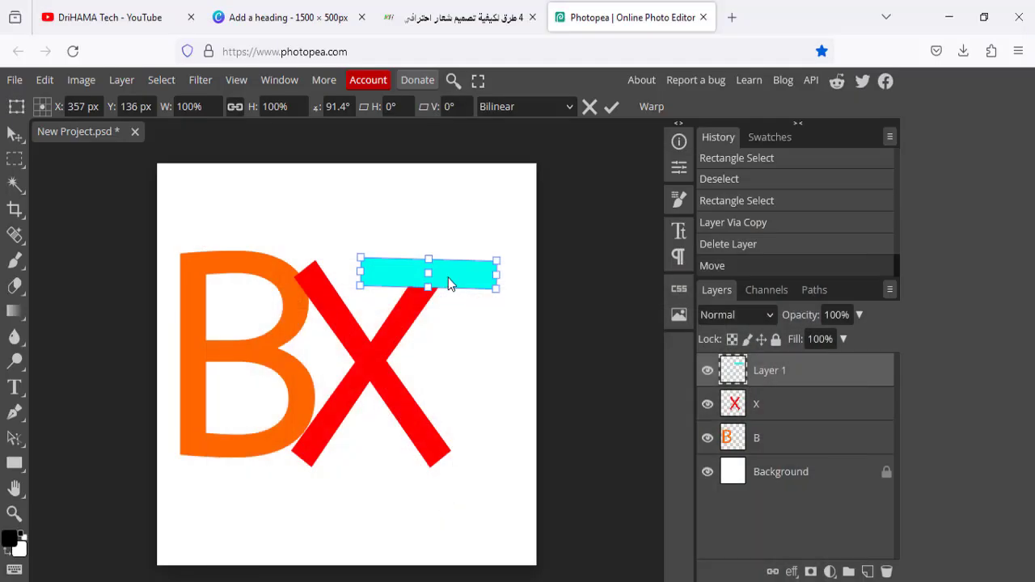
# - Commit the bar's rotation, then tilt the cyan bar back about -3° and apply it
pyautogui.moveTo(450, 283); pyautogui.dragTo(447, 284)
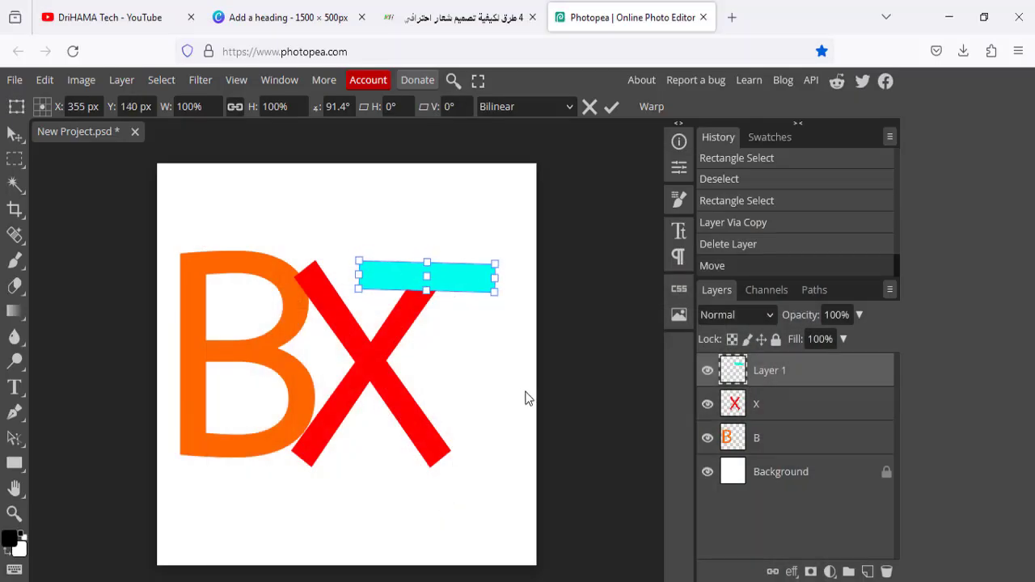
pyautogui.click(834, 381)
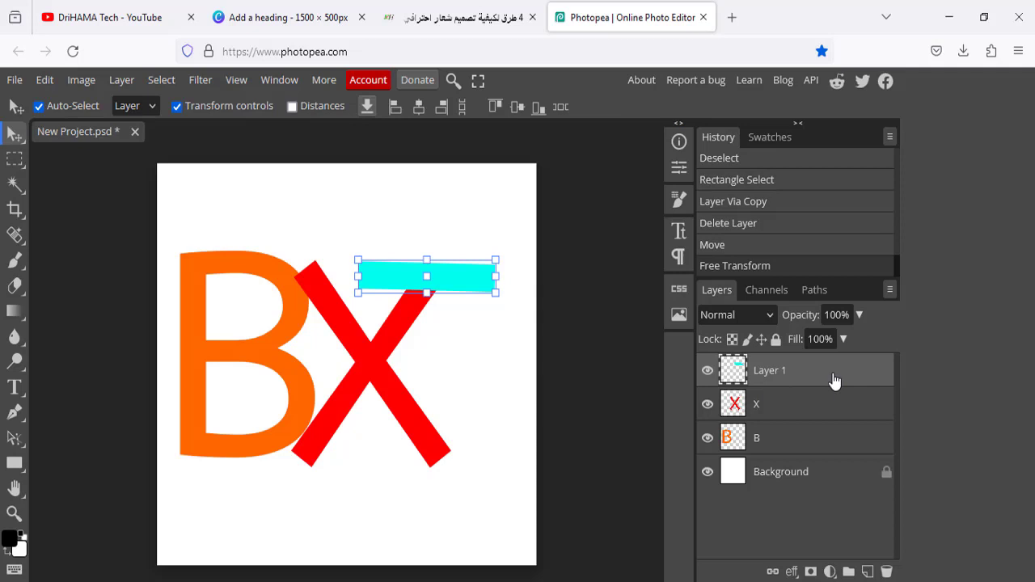
pyautogui.click(440, 233)
pyautogui.click(443, 287)
pyautogui.moveTo(441, 236); pyautogui.dragTo(442, 234)
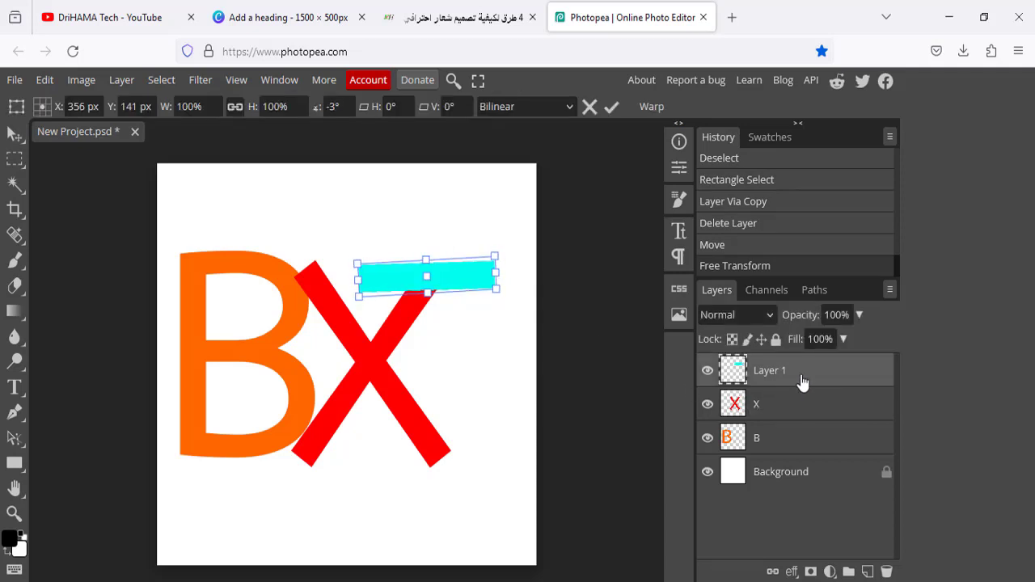
pyautogui.press('Return')
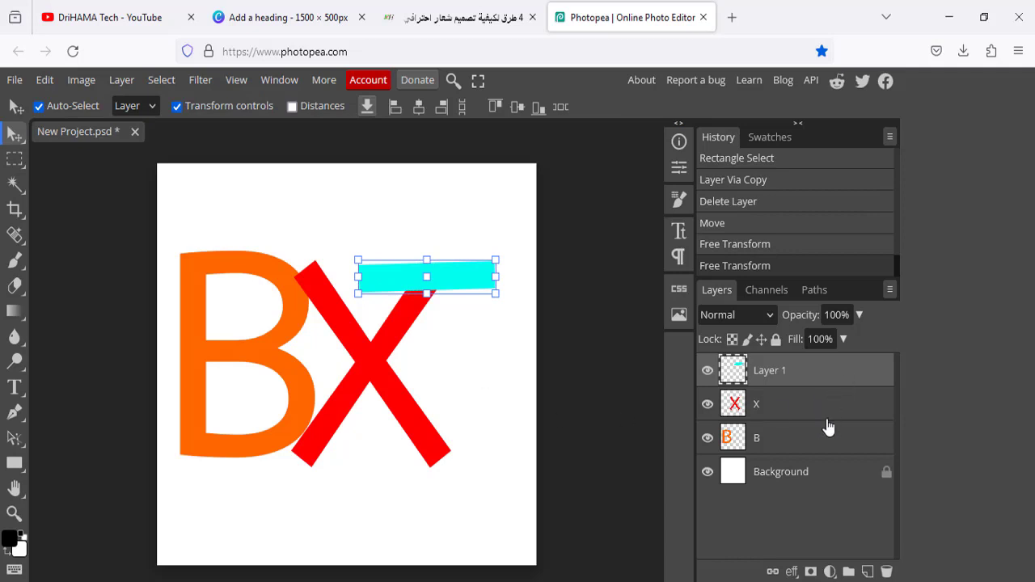
# - Tilt the cyan bar a further 2° and commit, then bring up the hand-drawn sketch
pyautogui.click(824, 415)
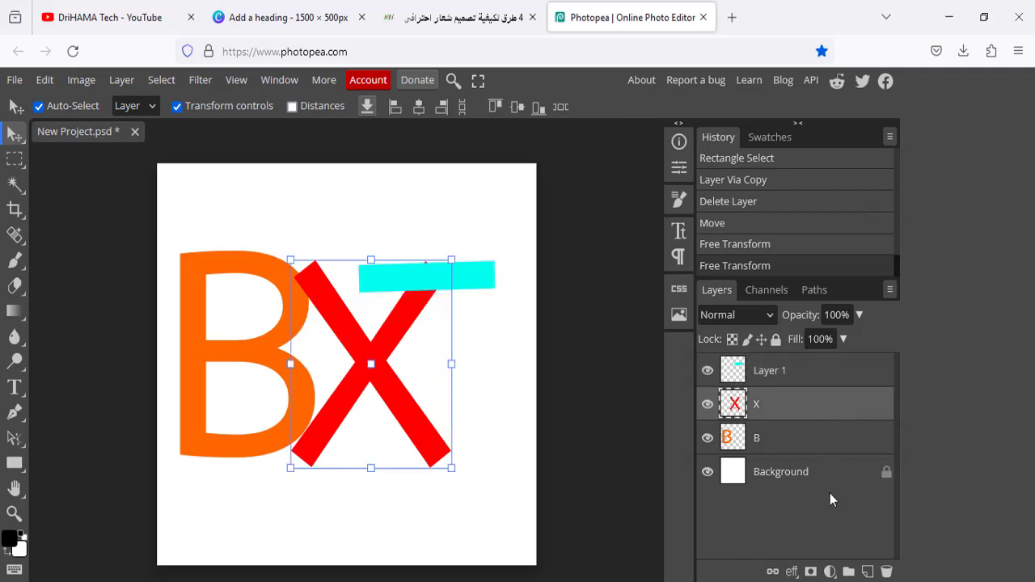
pyautogui.click(471, 269)
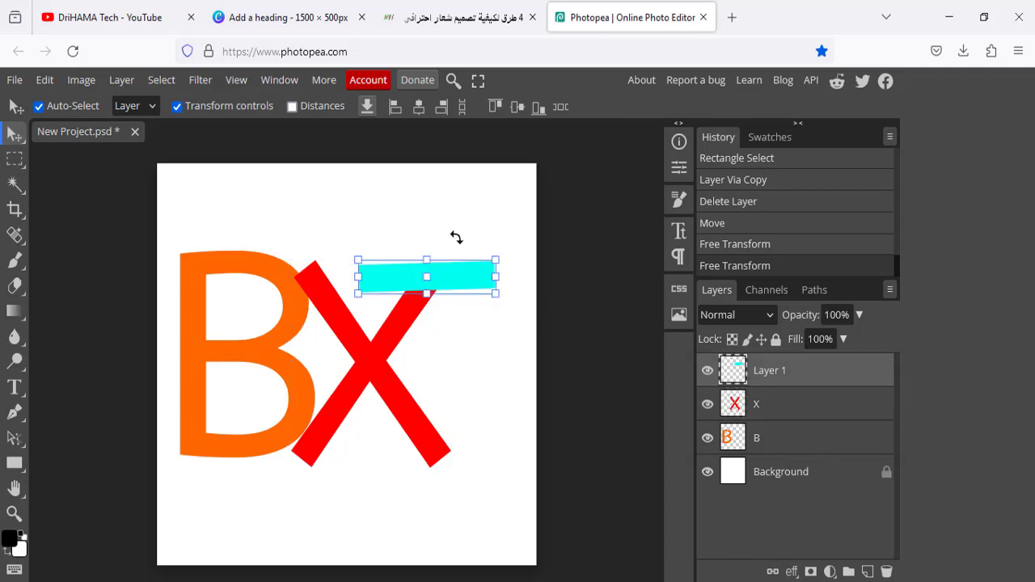
pyautogui.moveTo(456, 237); pyautogui.dragTo(462, 243)
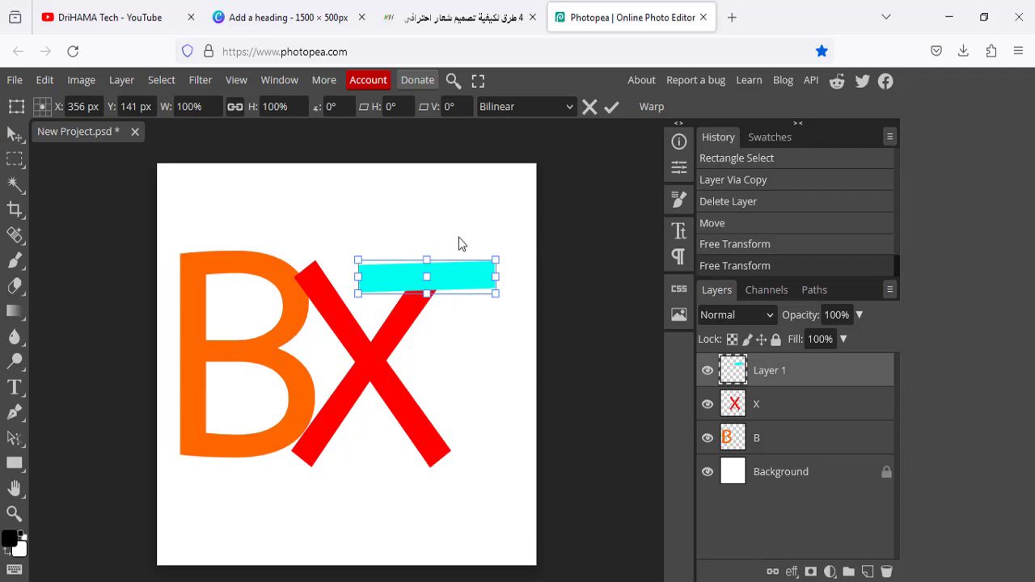
pyautogui.click(829, 376)
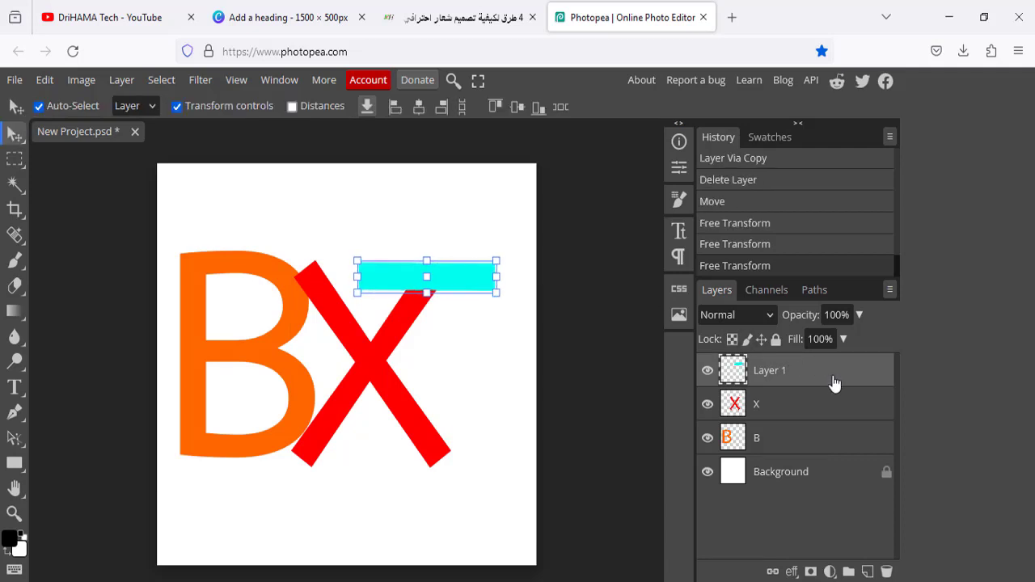
pyautogui.click(380, 376)
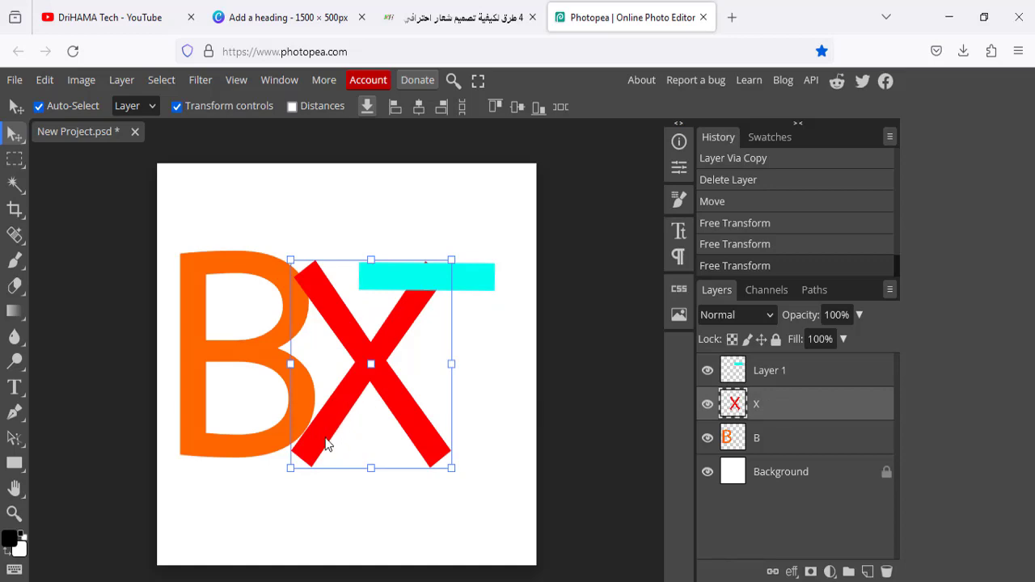
pyautogui.click(396, 578)
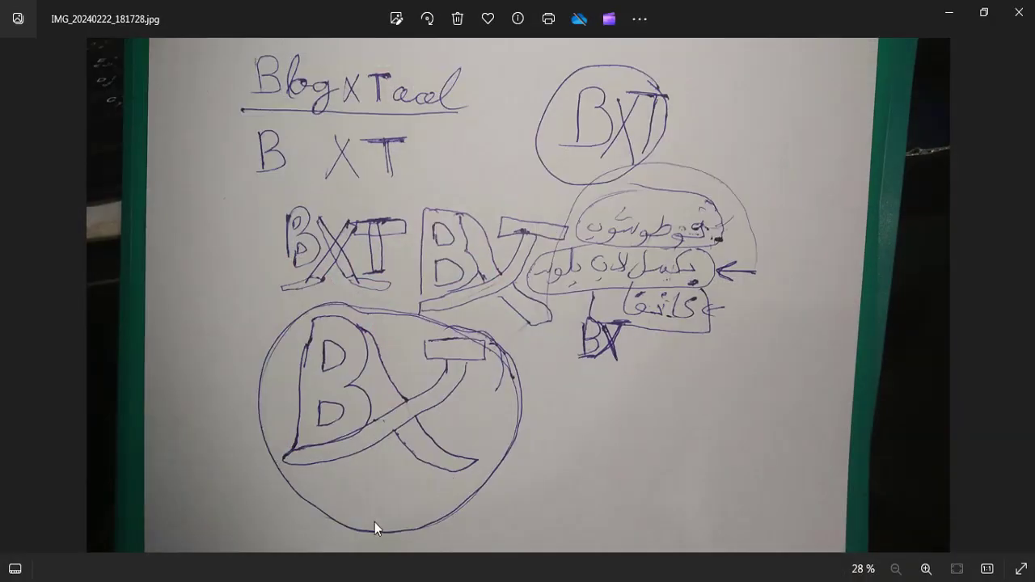
# - Leave the hand-drawn sketch in Windows Photos and return to the Photopea canvas
pyautogui.hotkey('alt', 'Tab')
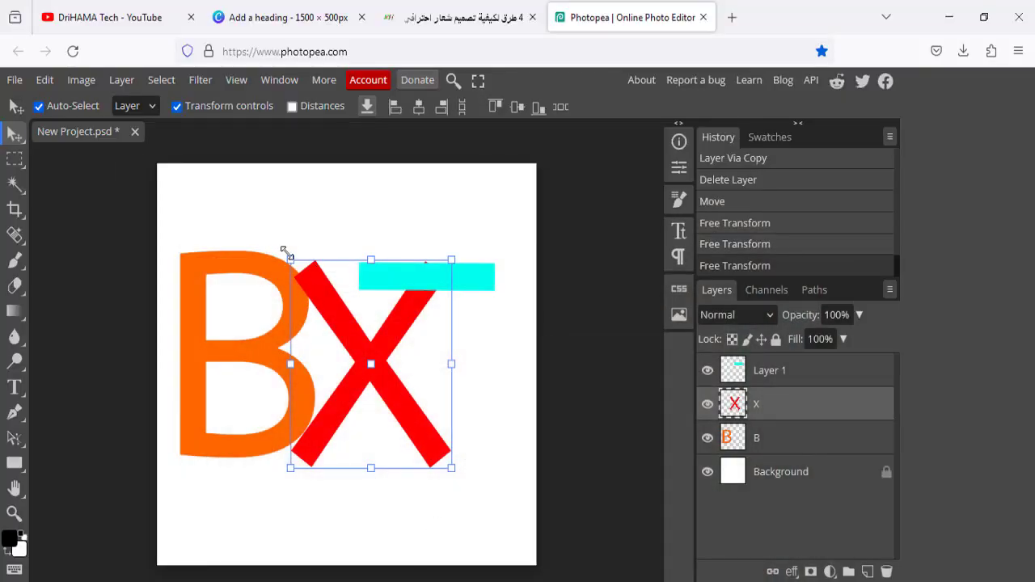
pyautogui.click(289, 258)
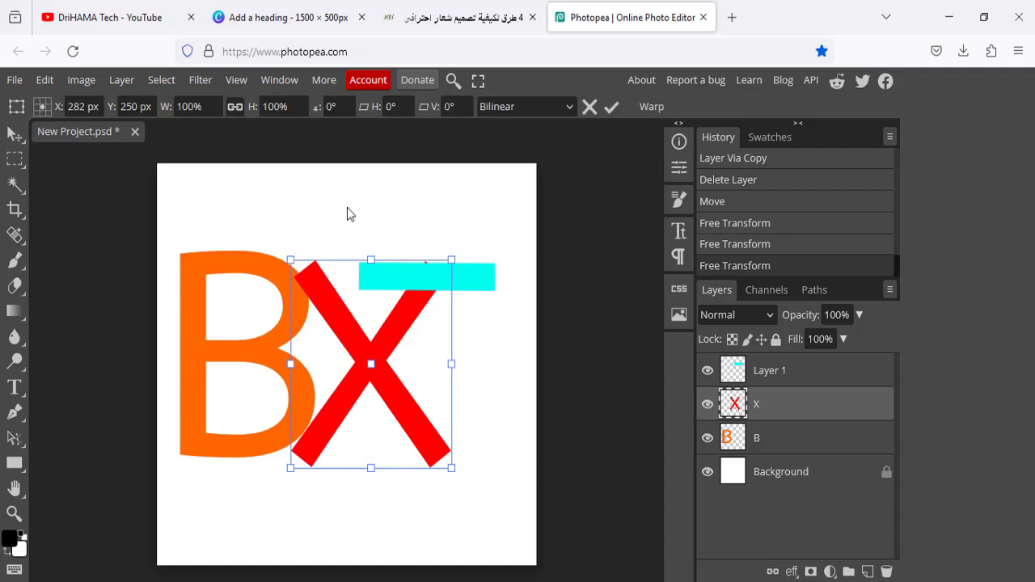
pyautogui.click(654, 109)
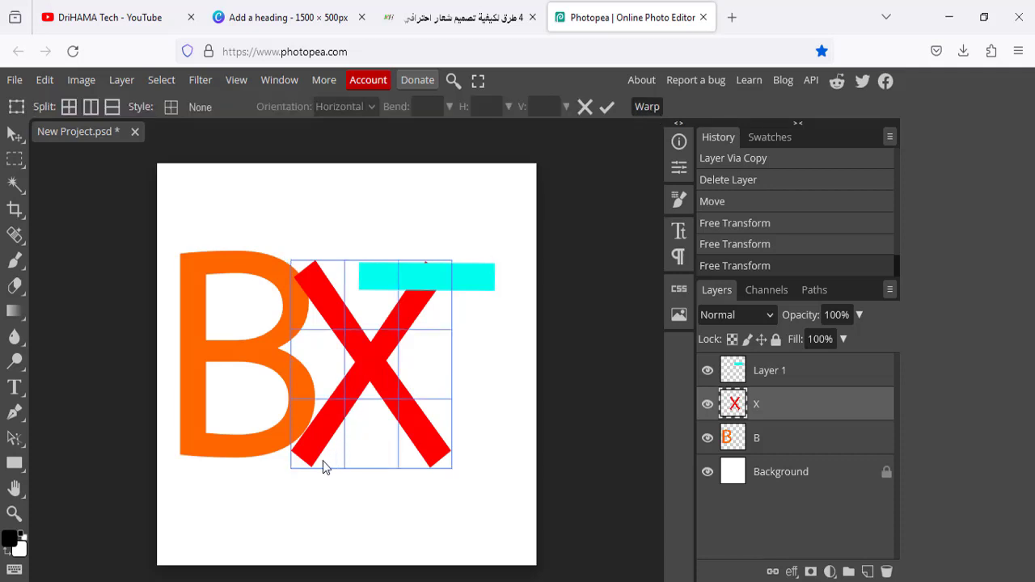
pyautogui.moveTo(296, 469)
pyautogui.mouseDown()
pyautogui.moveTo(196, 485)
pyautogui.moveTo(147, 479)
pyautogui.moveTo(203, 474)
pyautogui.mouseUp()
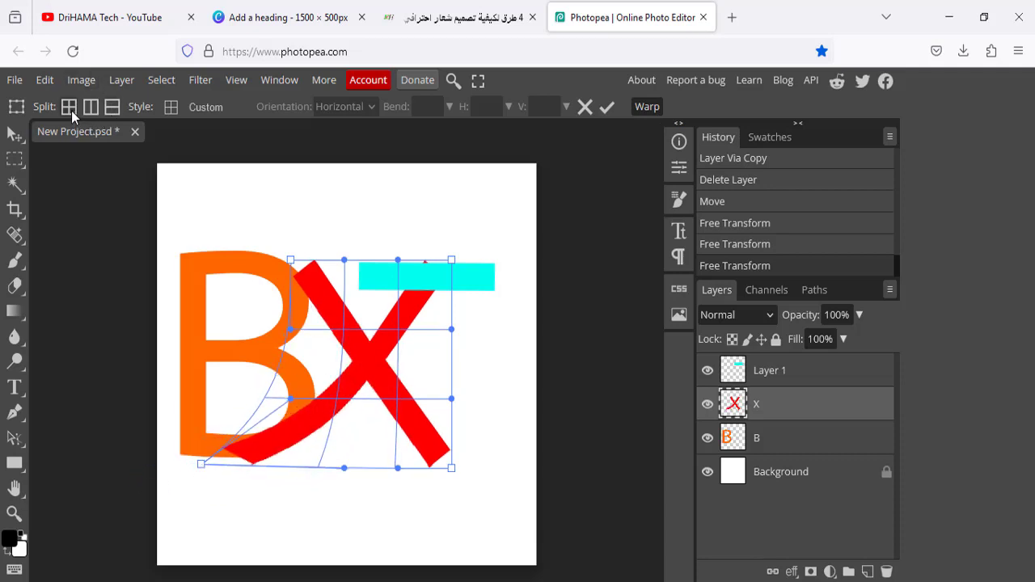
pyautogui.moveTo(307, 276); pyautogui.dragTo(318, 283)
pyautogui.click(316, 282)
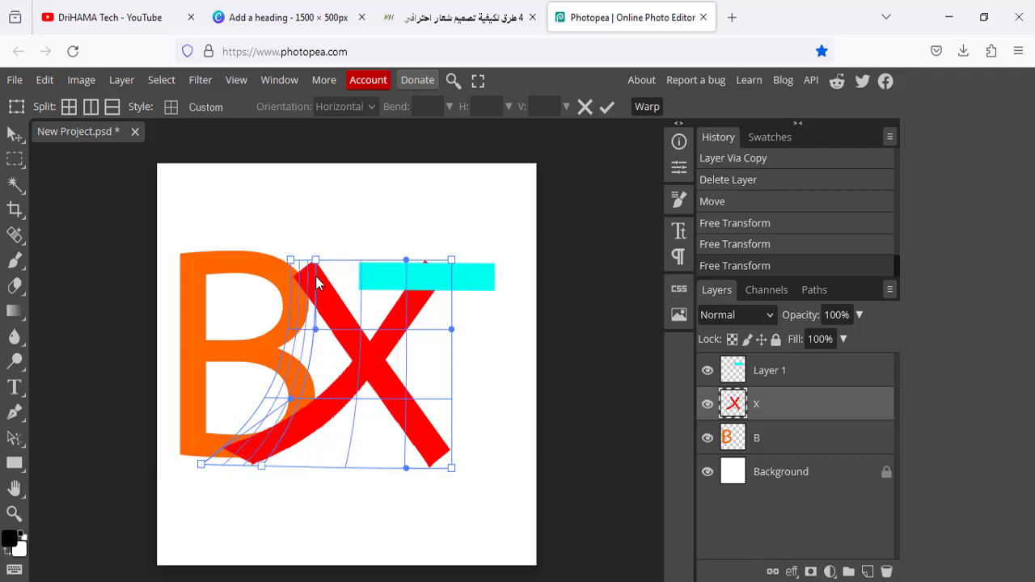
pyautogui.click(94, 109)
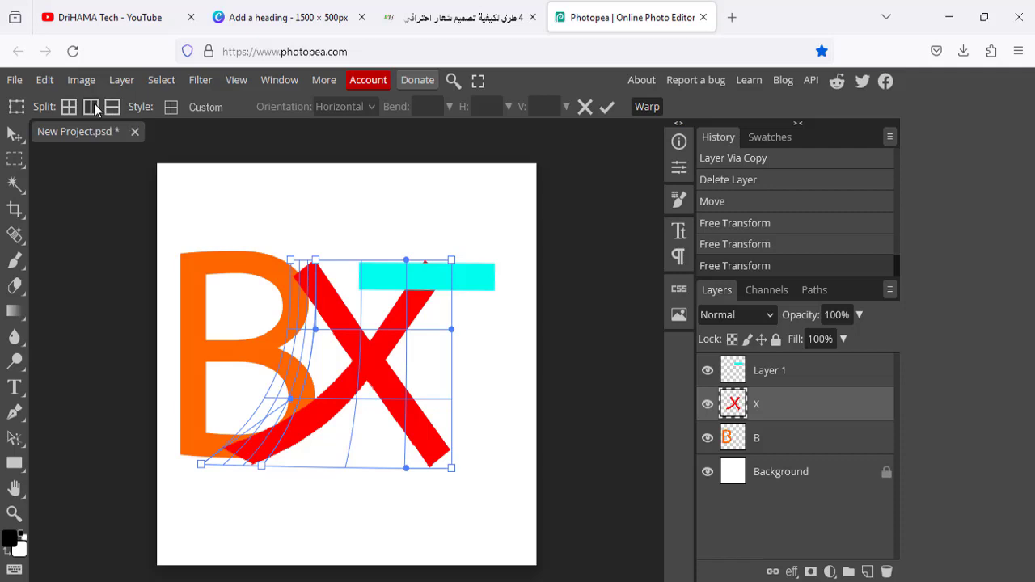
pyautogui.click(340, 271)
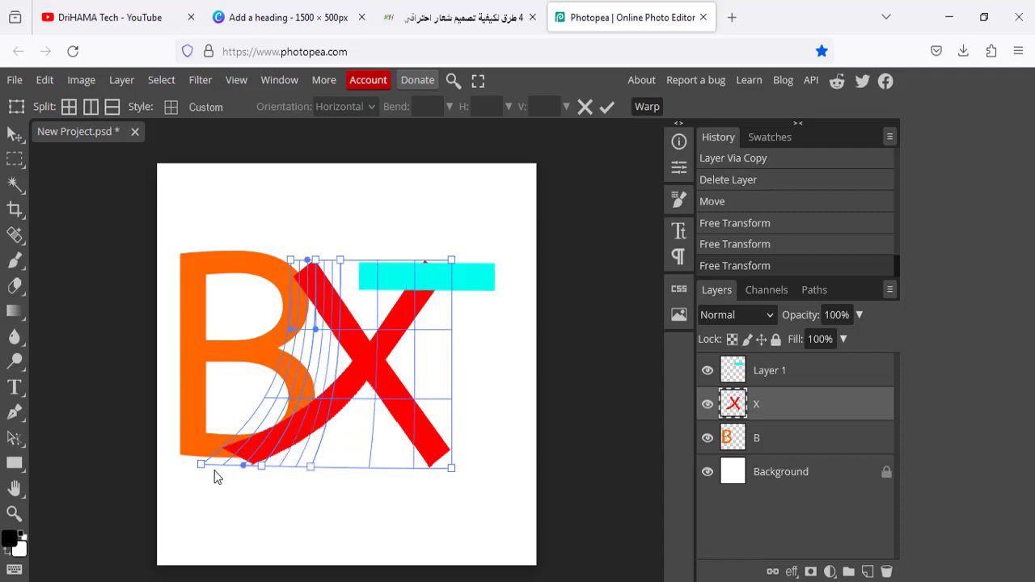
pyautogui.moveTo(202, 466)
pyautogui.mouseDown()
pyautogui.moveTo(185, 457)
pyautogui.moveTo(153, 472)
pyautogui.mouseUp()
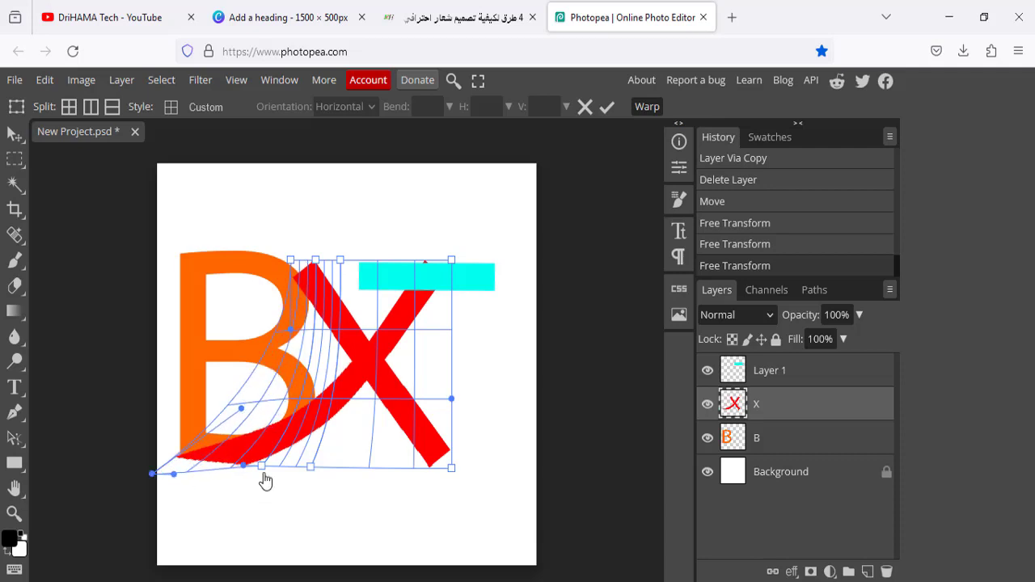
pyautogui.moveTo(264, 468); pyautogui.dragTo(275, 460)
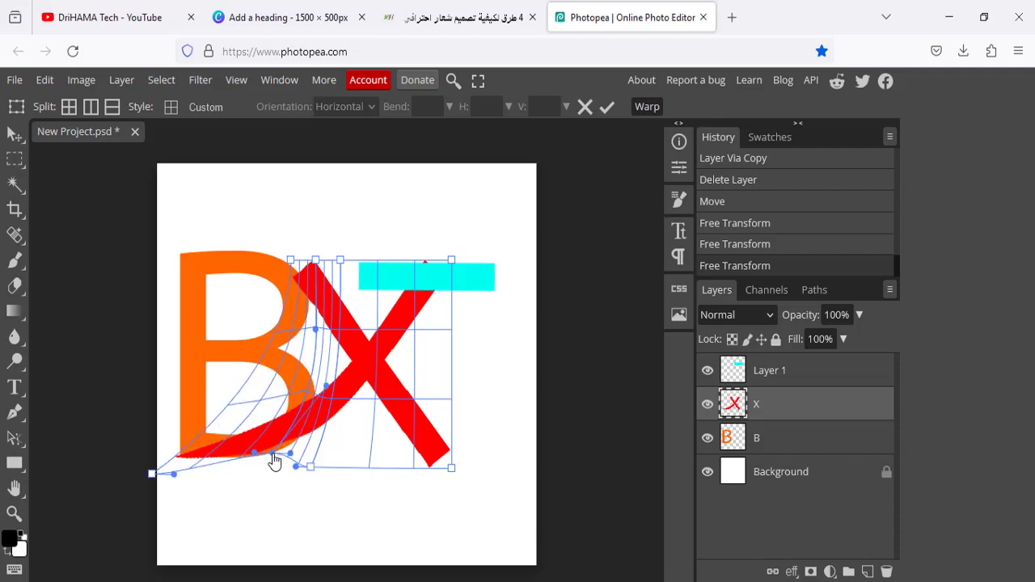
pyautogui.moveTo(284, 425)
pyautogui.mouseDown()
pyautogui.moveTo(309, 467)
pyautogui.moveTo(334, 479)
pyautogui.moveTo(282, 477)
pyautogui.mouseUp()
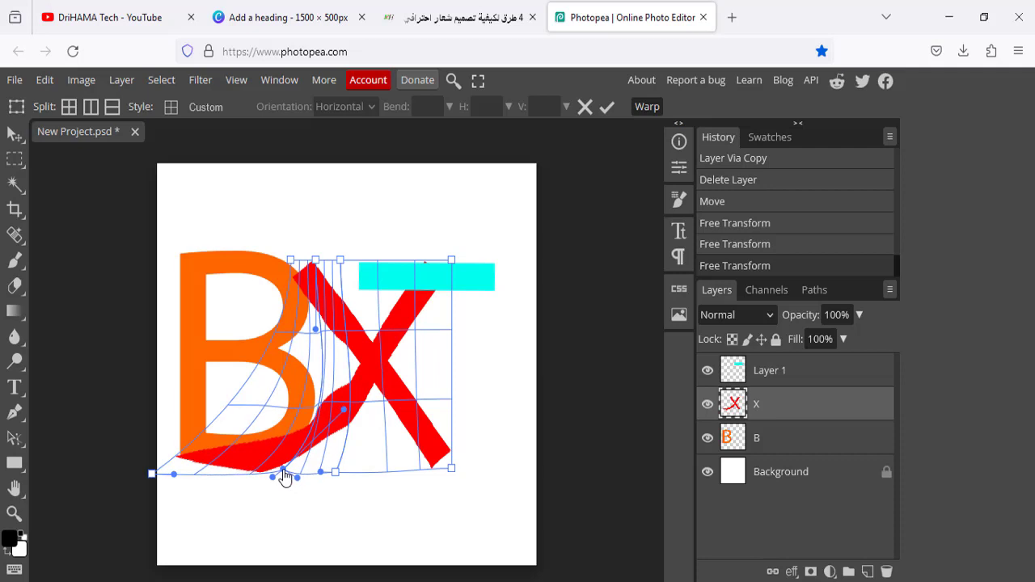
pyautogui.moveTo(253, 443); pyautogui.dragTo(248, 453)
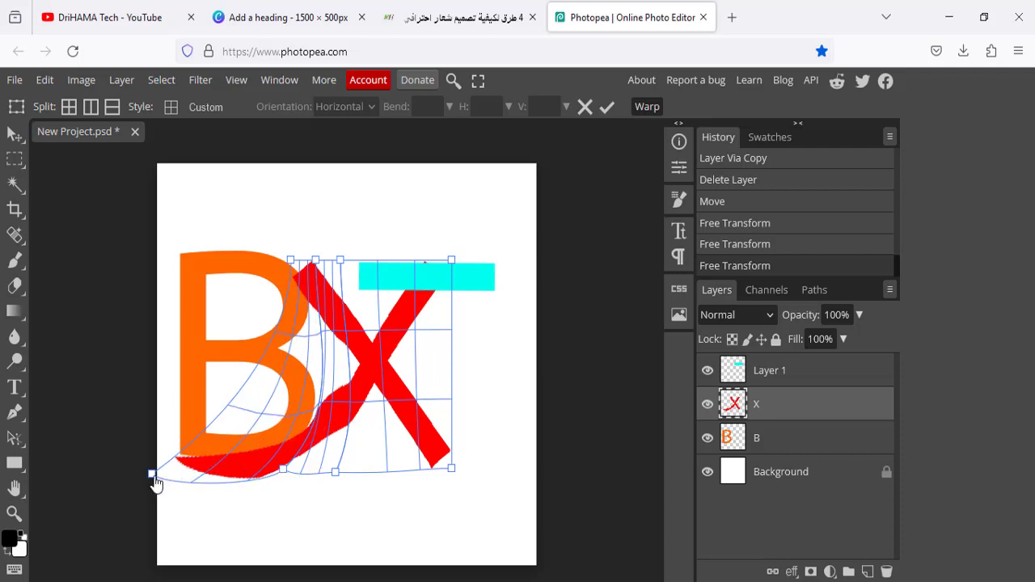
pyautogui.moveTo(152, 475); pyautogui.dragTo(159, 477)
pyautogui.moveTo(342, 432); pyautogui.dragTo(339, 441)
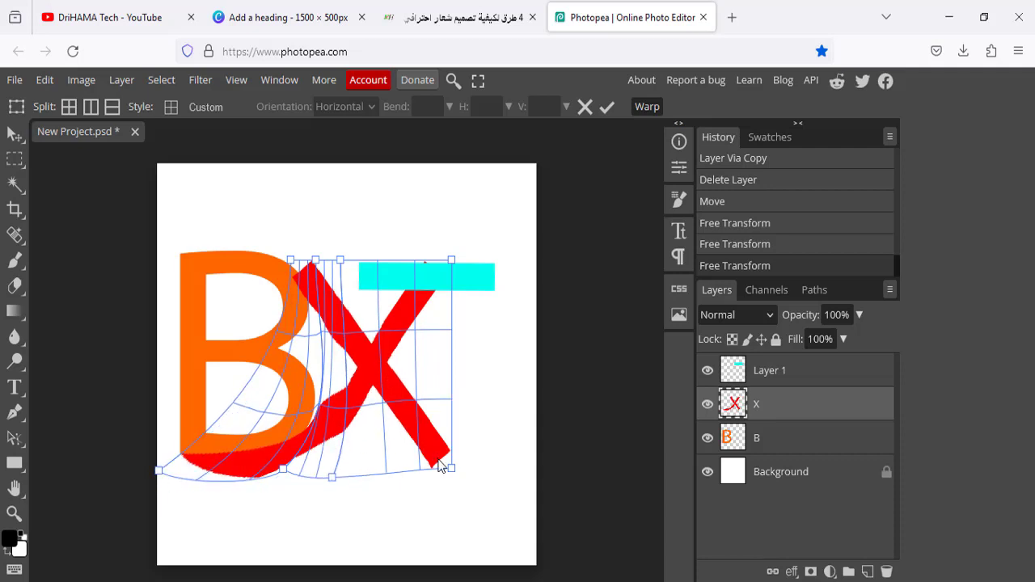
pyautogui.moveTo(439, 465); pyautogui.dragTo(433, 469)
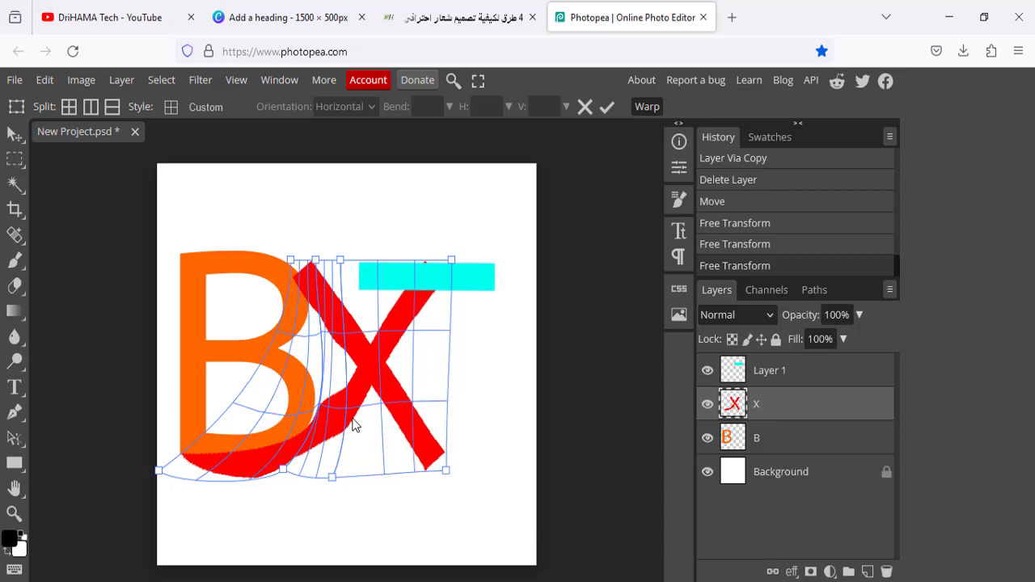
pyautogui.moveTo(346, 420)
pyautogui.mouseDown()
pyautogui.moveTo(317, 401)
pyautogui.moveTo(410, 534)
pyautogui.moveTo(335, 349)
pyautogui.mouseUp()
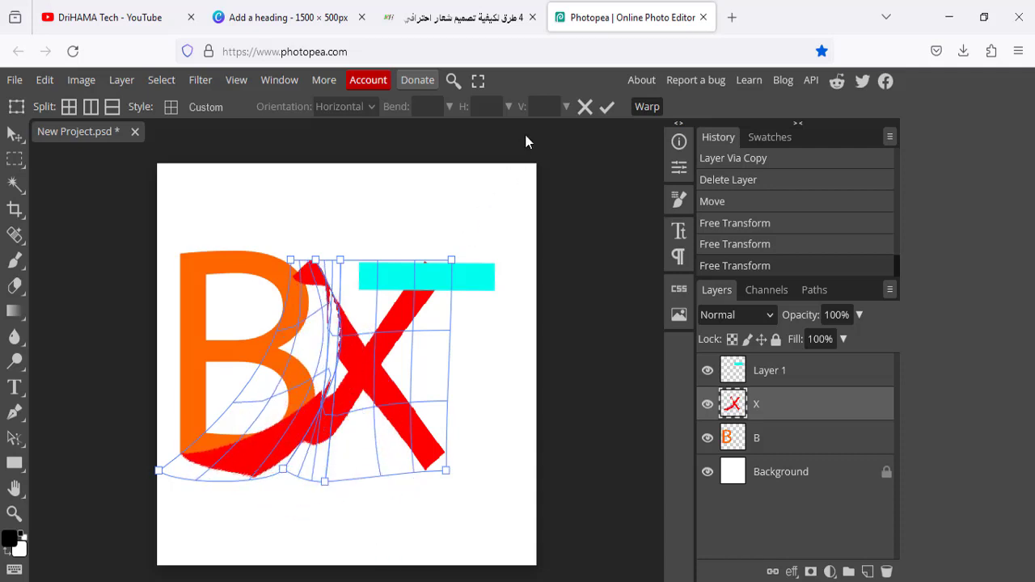
pyautogui.click(585, 106)
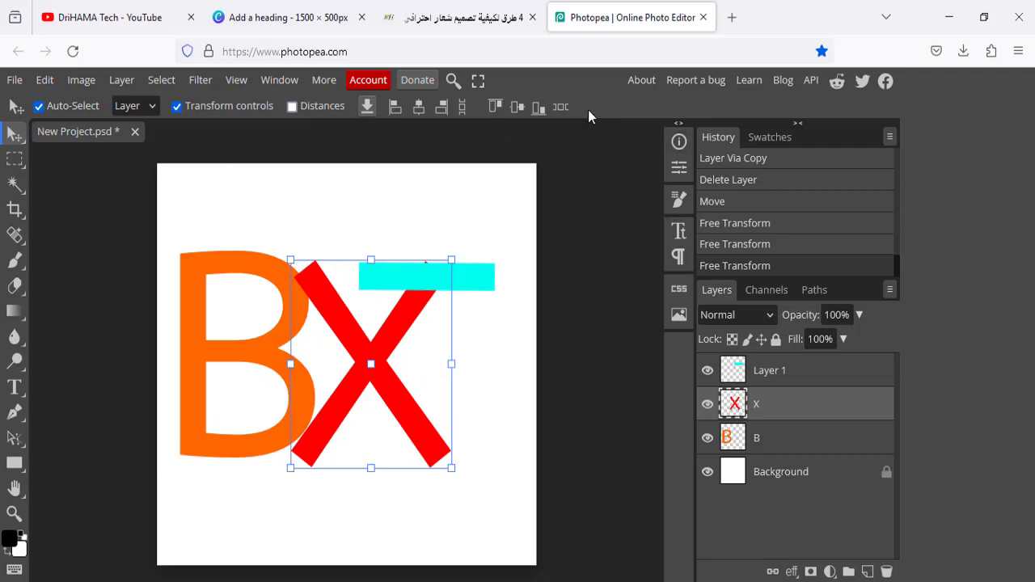
# - Warp the X layer so its lower-left arm sweeps outward under the B
pyautogui.click(451, 260)
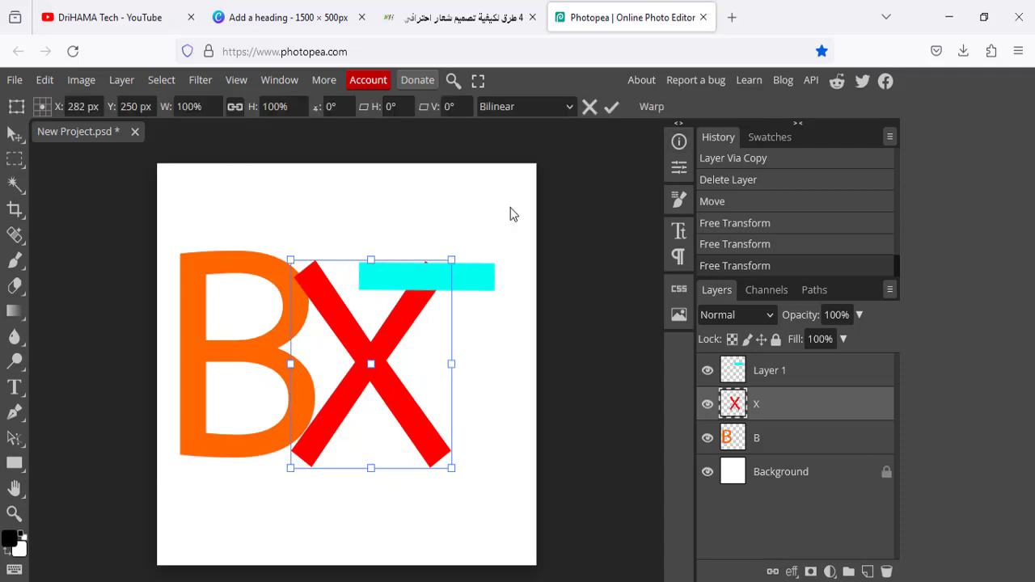
pyautogui.click(650, 106)
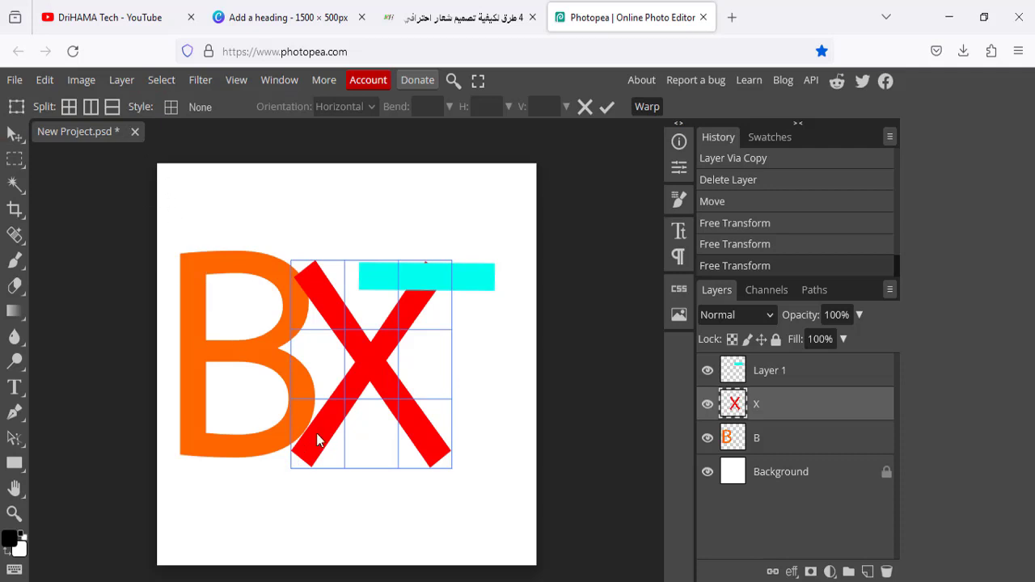
pyautogui.moveTo(307, 464); pyautogui.dragTo(170, 468)
pyautogui.moveTo(251, 417); pyautogui.dragTo(273, 452)
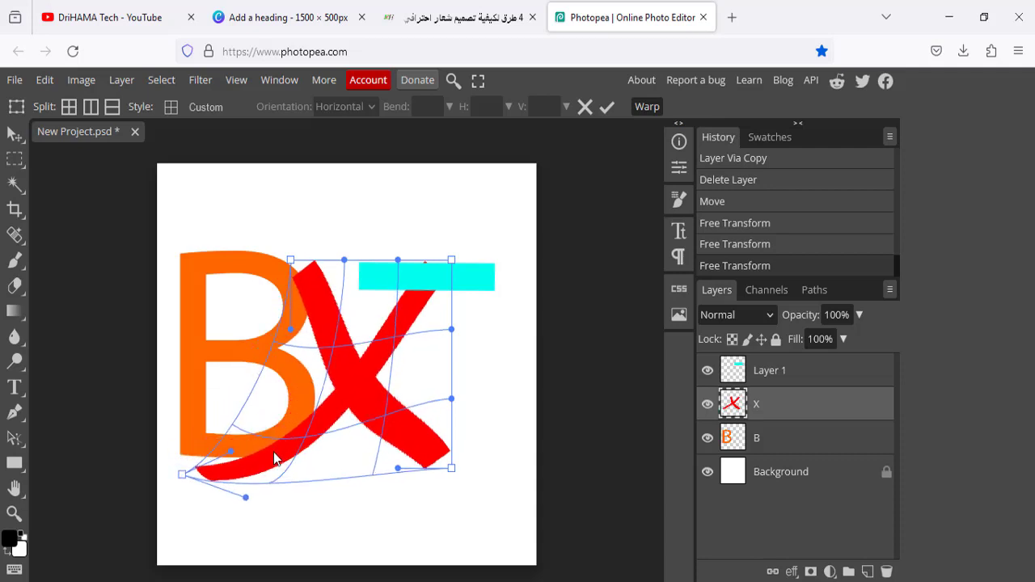
pyautogui.moveTo(183, 469); pyautogui.dragTo(160, 452)
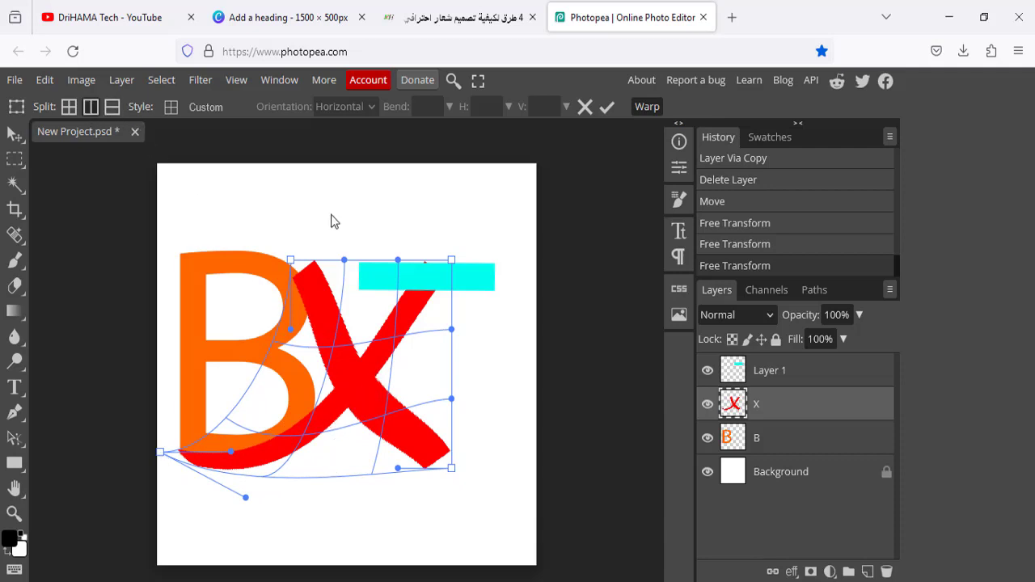
# - Bend the X's upper-right arm toward the cyan bar, smooth its middle and raise the lower-right tip
pyautogui.moveTo(343, 260)
pyautogui.mouseDown()
pyautogui.moveTo(381, 271)
pyautogui.moveTo(371, 262)
pyautogui.mouseUp()
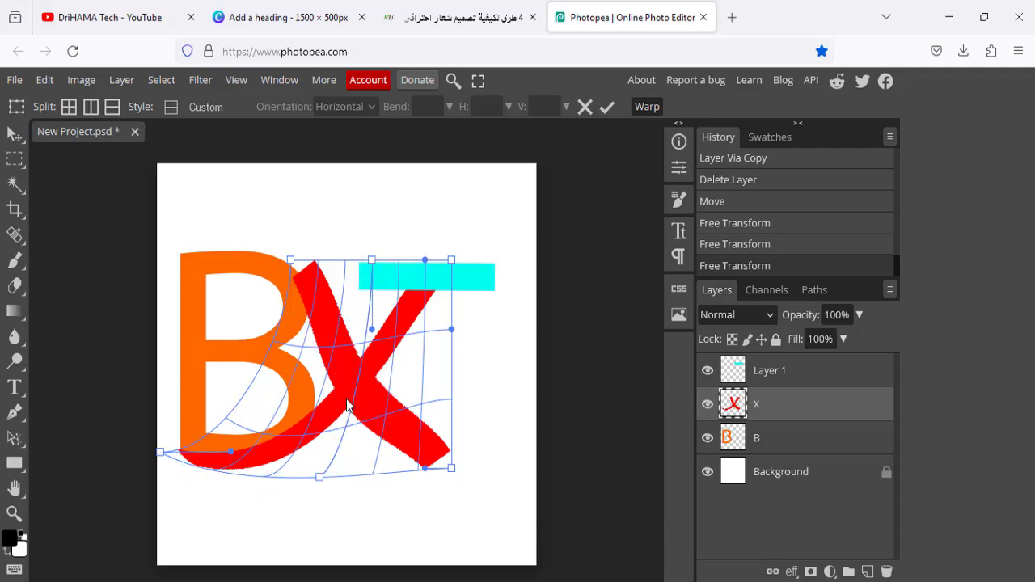
pyautogui.moveTo(346, 404); pyautogui.dragTo(346, 393)
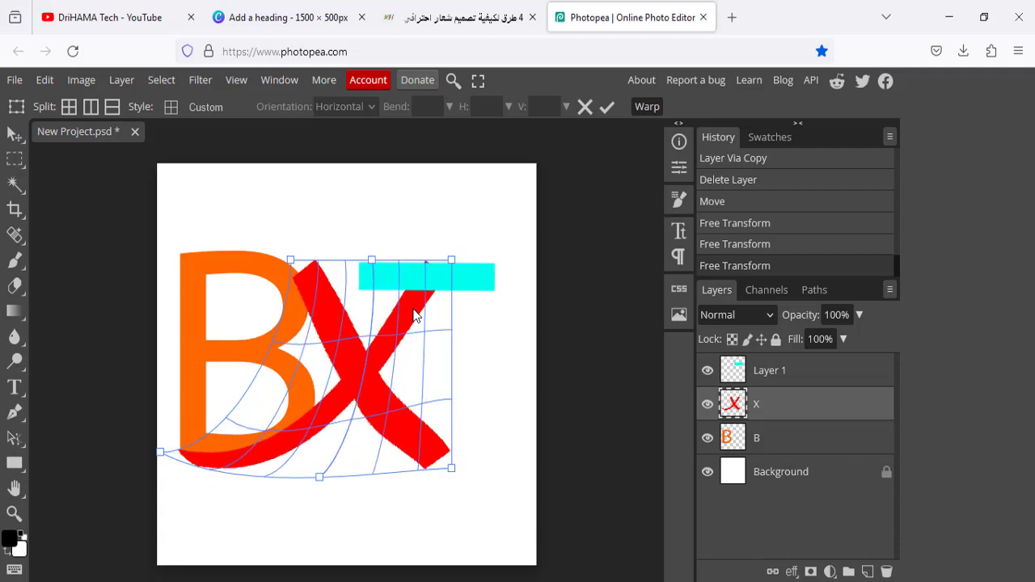
pyautogui.moveTo(413, 310); pyautogui.dragTo(417, 327)
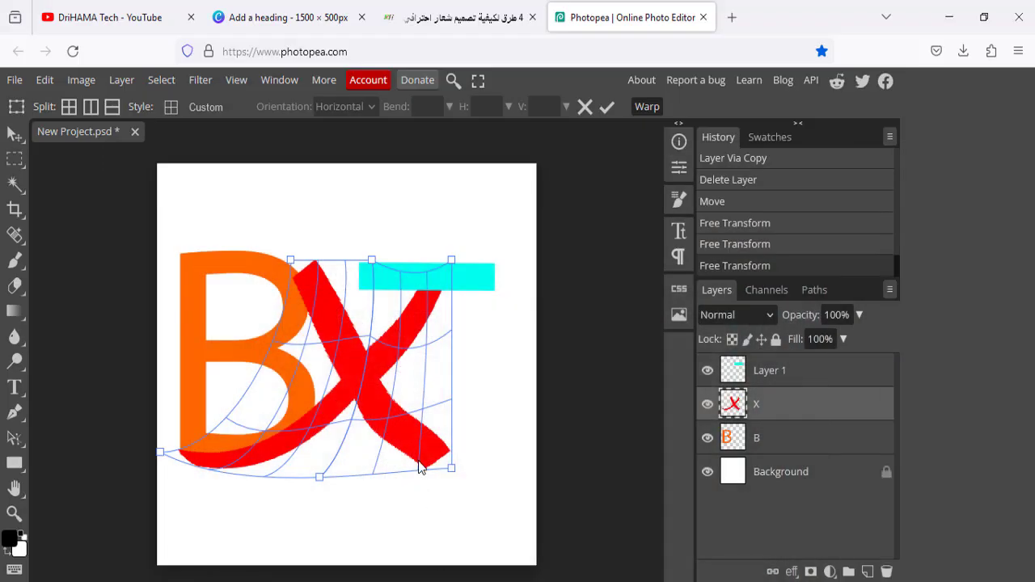
pyautogui.moveTo(380, 448); pyautogui.dragTo(397, 377)
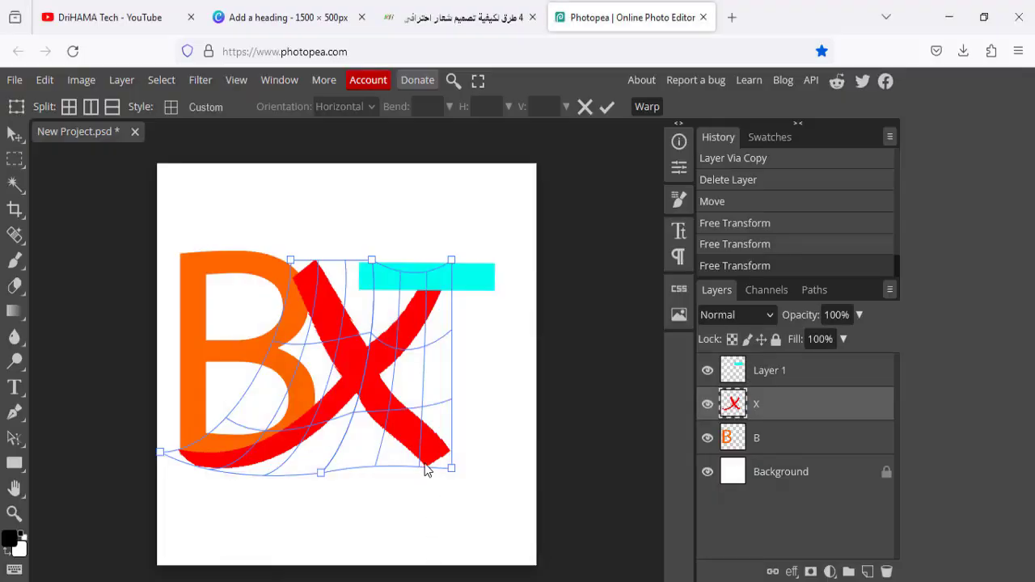
pyautogui.moveTo(427, 470)
pyautogui.mouseDown()
pyautogui.moveTo(423, 451)
pyautogui.moveTo(441, 446)
pyautogui.mouseUp()
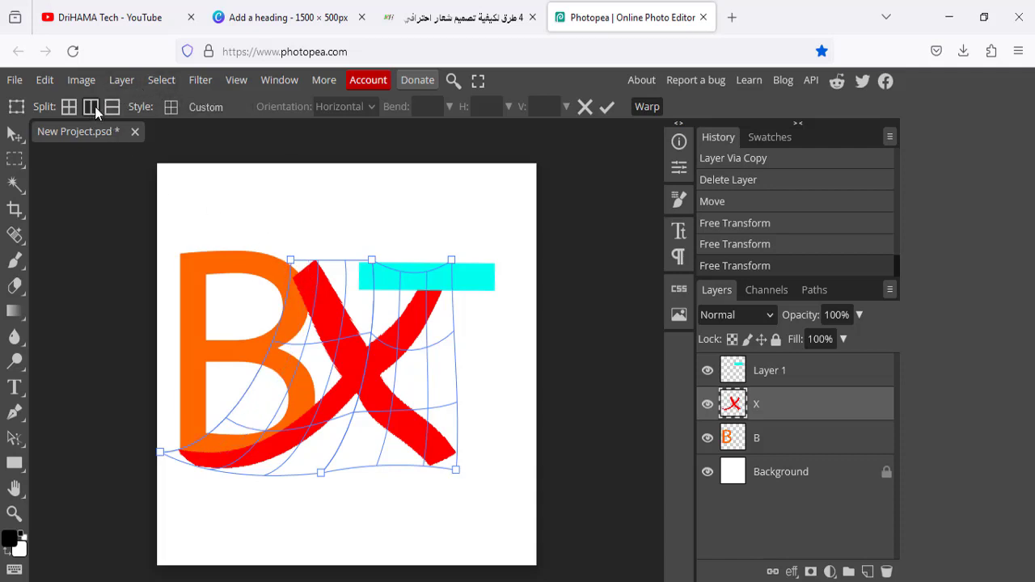
# - Add vertical warp splits, arc the X's upper-left arm over the B, and commit the warp
pyautogui.moveTo(305, 262); pyautogui.dragTo(244, 261)
pyautogui.moveTo(282, 302); pyautogui.dragTo(305, 309)
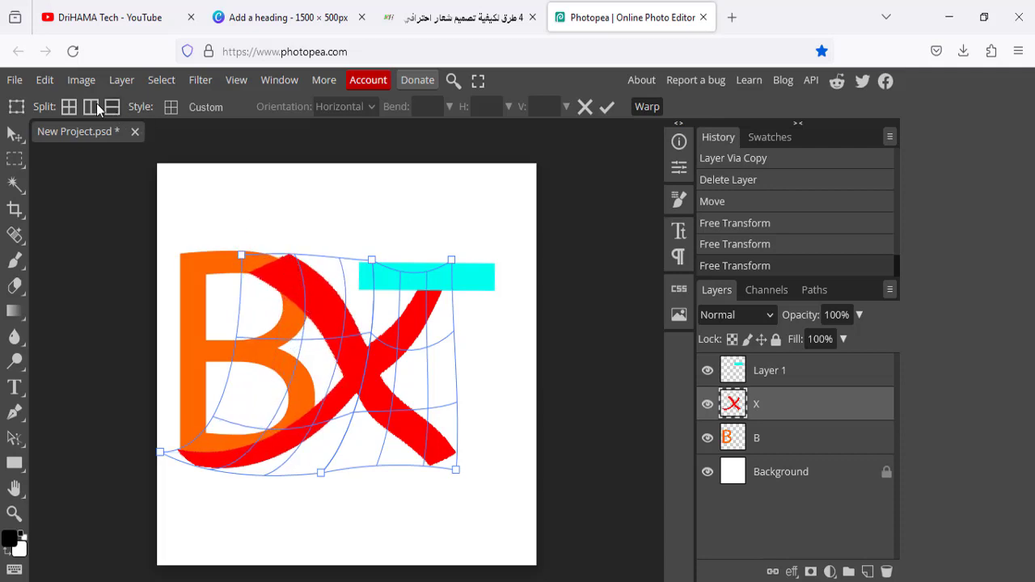
pyautogui.click(97, 109)
pyautogui.click(277, 265)
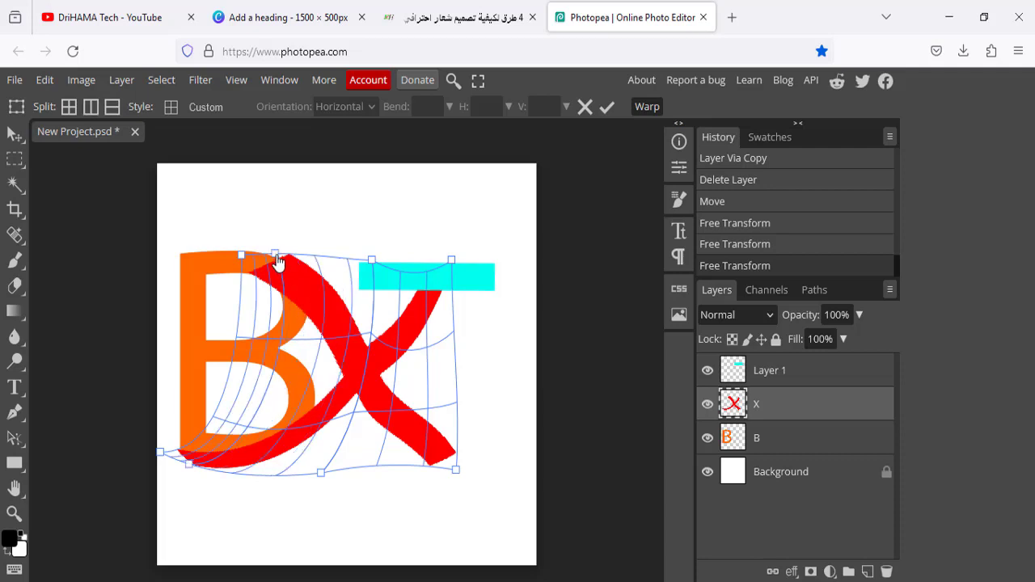
pyautogui.moveTo(275, 260)
pyautogui.mouseDown()
pyautogui.moveTo(282, 301)
pyautogui.moveTo(295, 298)
pyautogui.mouseUp()
pyautogui.click(277, 266)
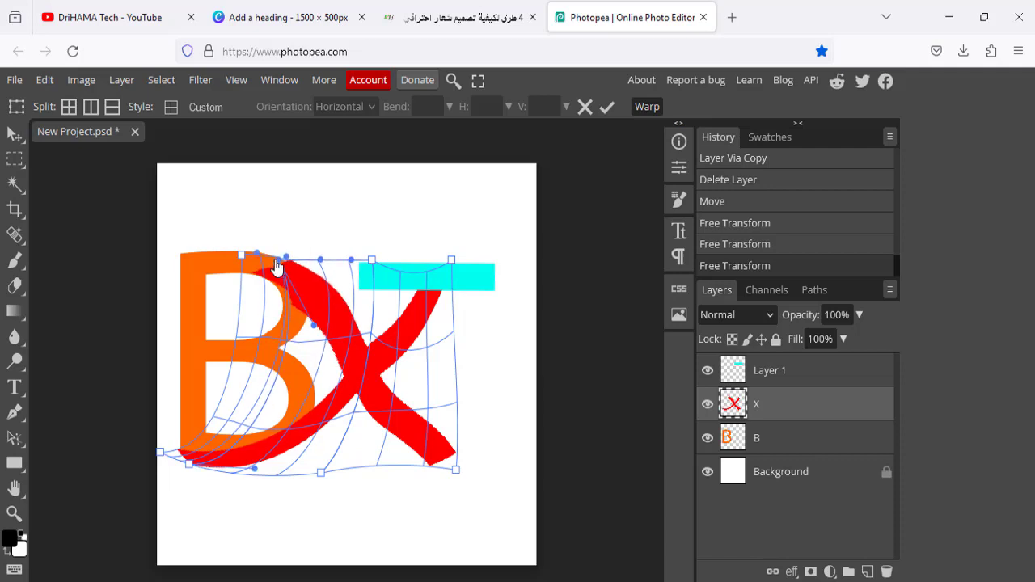
pyautogui.moveTo(275, 263); pyautogui.dragTo(312, 304)
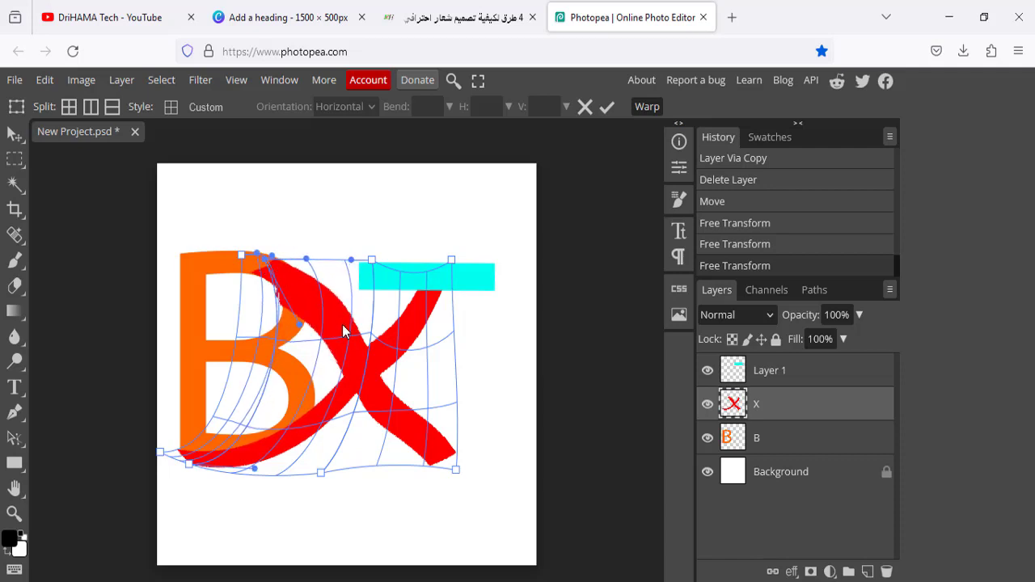
pyautogui.moveTo(299, 323)
pyautogui.mouseDown()
pyautogui.moveTo(320, 325)
pyautogui.moveTo(315, 307)
pyautogui.moveTo(299, 310)
pyautogui.mouseUp()
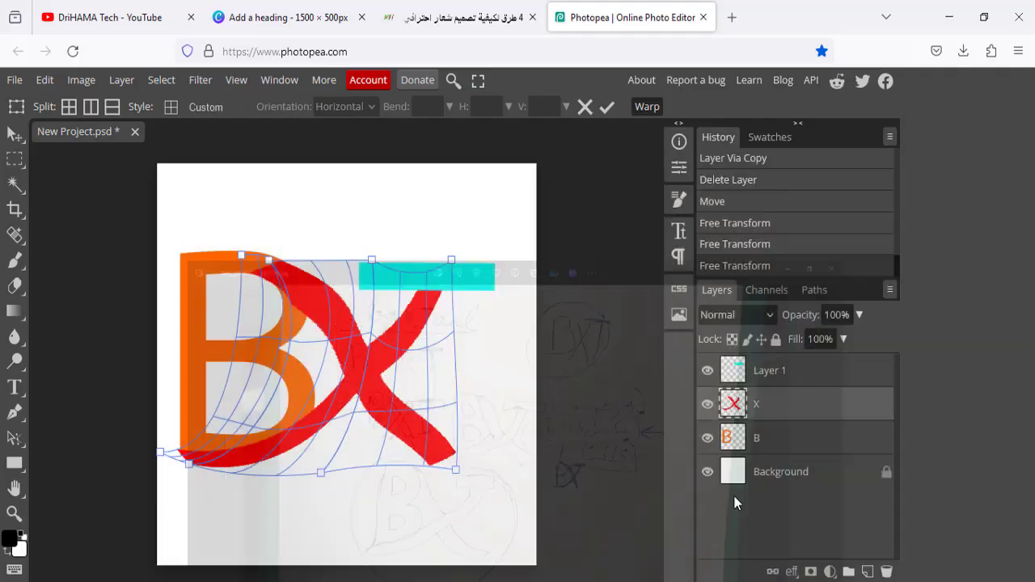
pyautogui.press('Return')
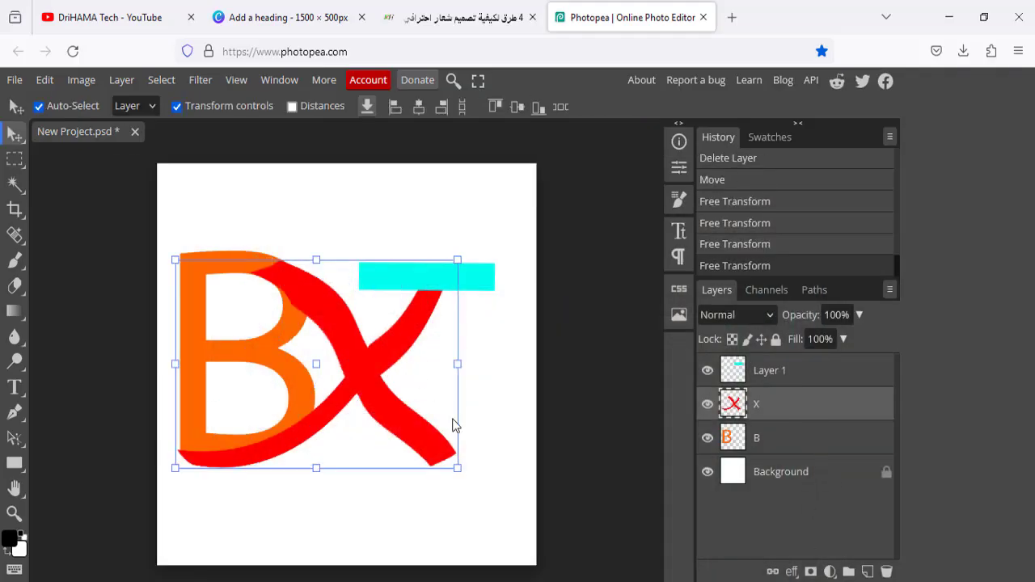
# - Nudge the cyan bar up, hide transform controls, and marquee over the B's top on layer X
pyautogui.moveTo(489, 284)
pyautogui.mouseDown()
pyautogui.moveTo(485, 267)
pyautogui.moveTo(478, 291)
pyautogui.mouseUp()
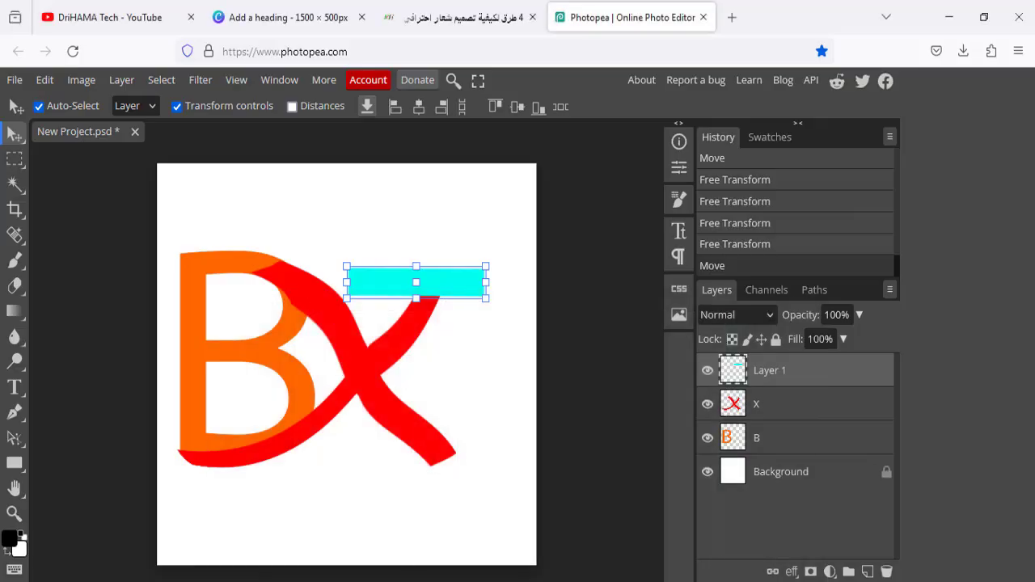
pyautogui.click(774, 403)
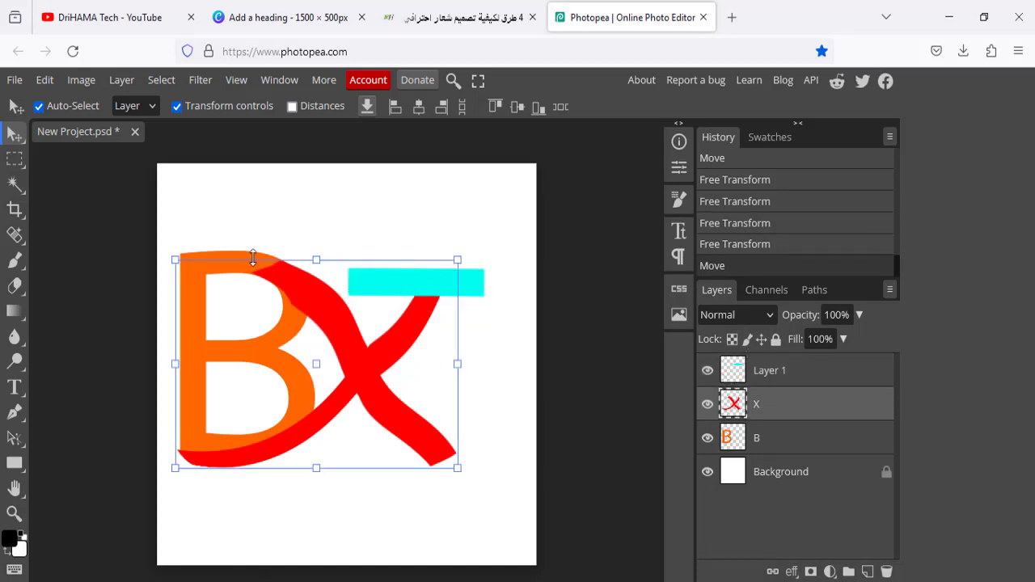
pyautogui.click(177, 107)
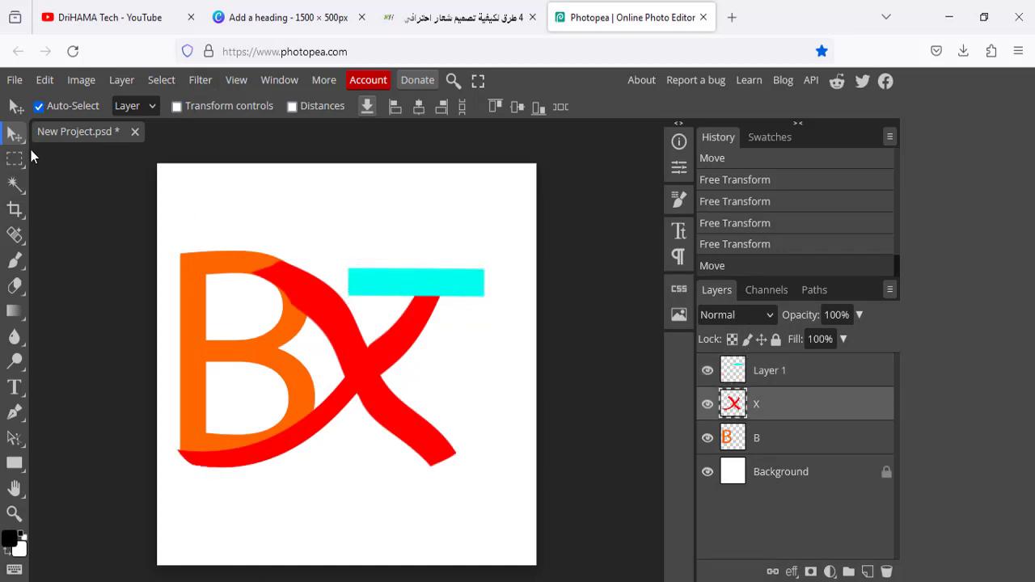
pyautogui.click(11, 162)
pyautogui.moveTo(171, 200)
pyautogui.mouseDown()
pyautogui.moveTo(351, 346)
pyautogui.moveTo(330, 355)
pyautogui.mouseUp()
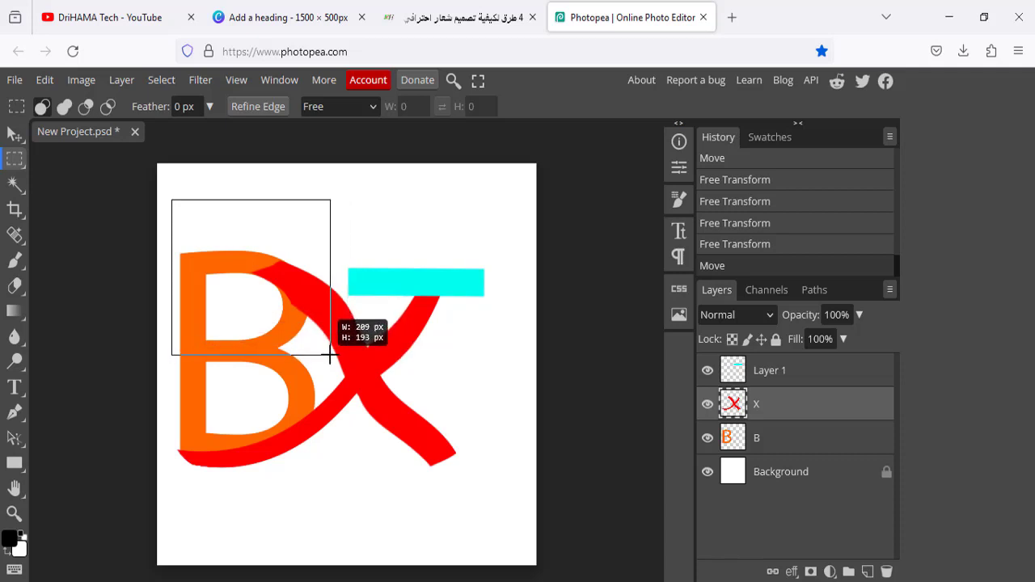
# - Copy the X's overlap with the B's top to a new layer and toggle visibility to check it
pyautogui.moveTo(330, 355); pyautogui.dragTo(346, 359)
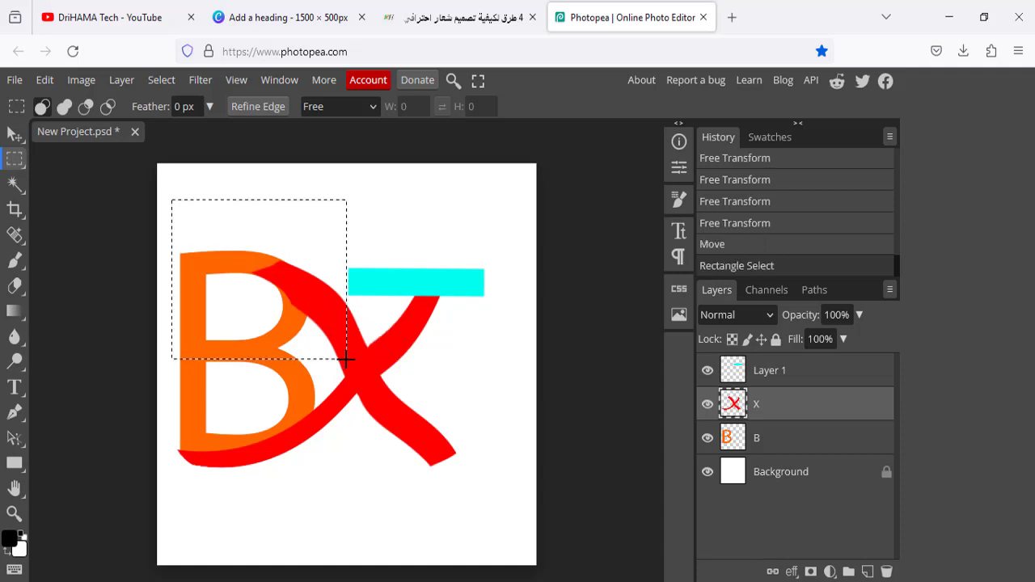
pyautogui.rightClick(331, 317)
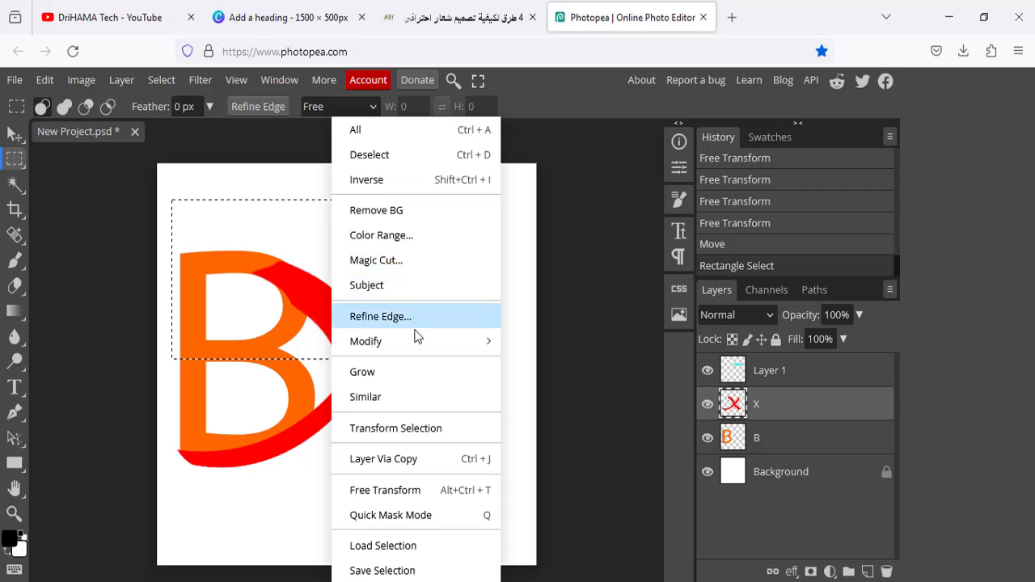
pyautogui.click(413, 460)
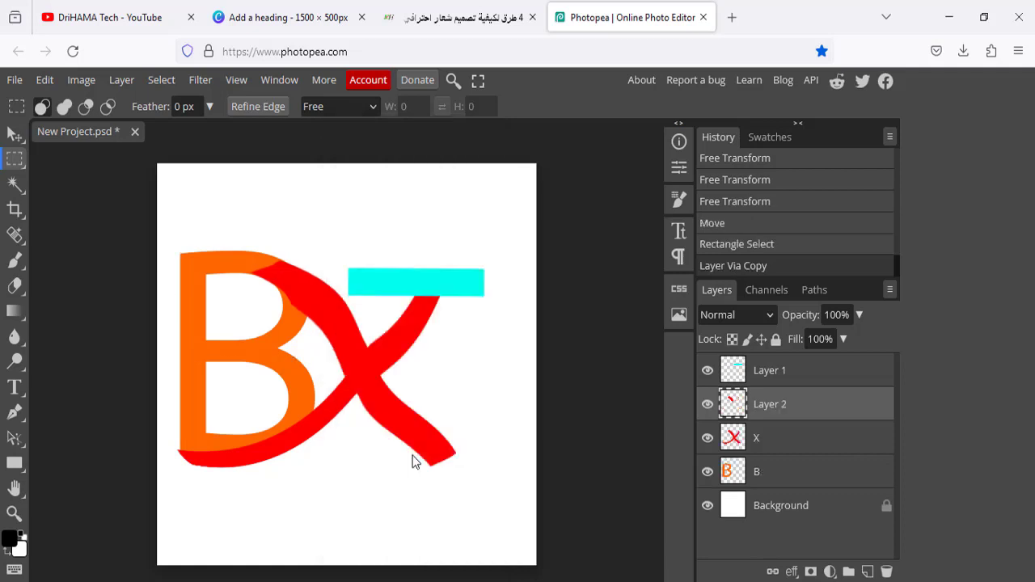
pyautogui.click(705, 408)
pyautogui.click(707, 404)
pyautogui.click(707, 437)
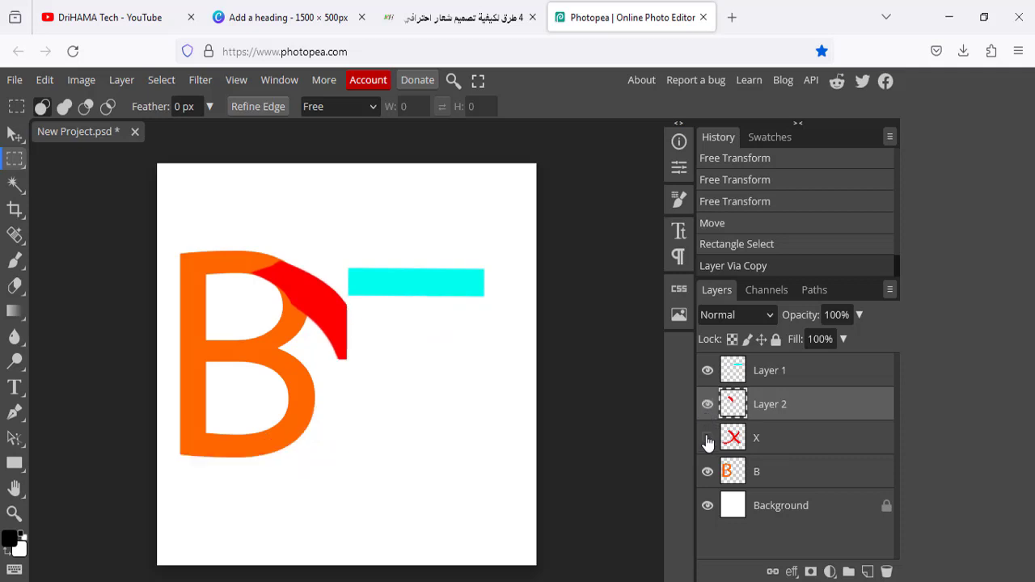
pyautogui.click(707, 438)
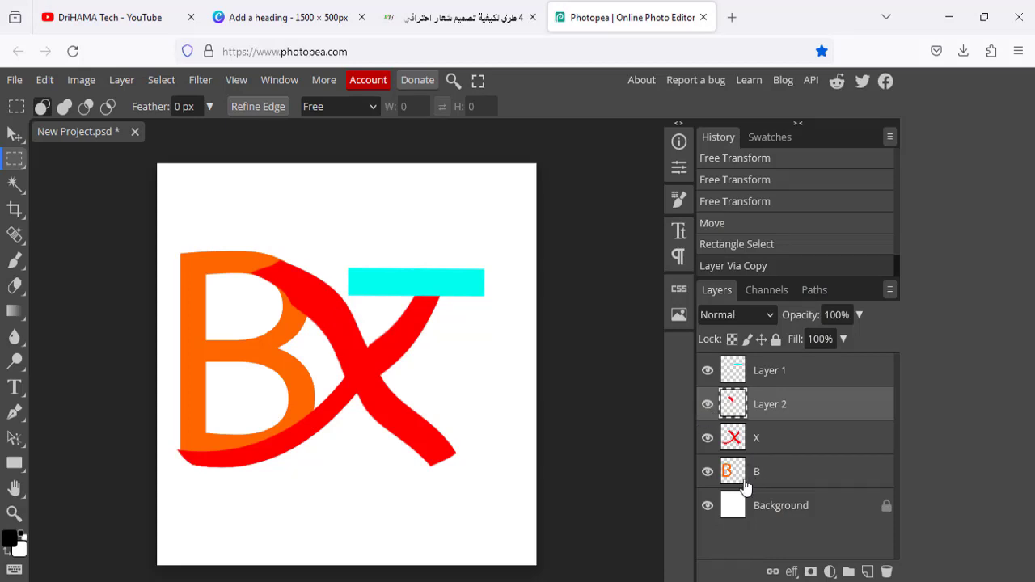
# - Move layer B above the X and delete the copied Layer 2
pyautogui.moveTo(742, 484); pyautogui.dragTo(749, 432)
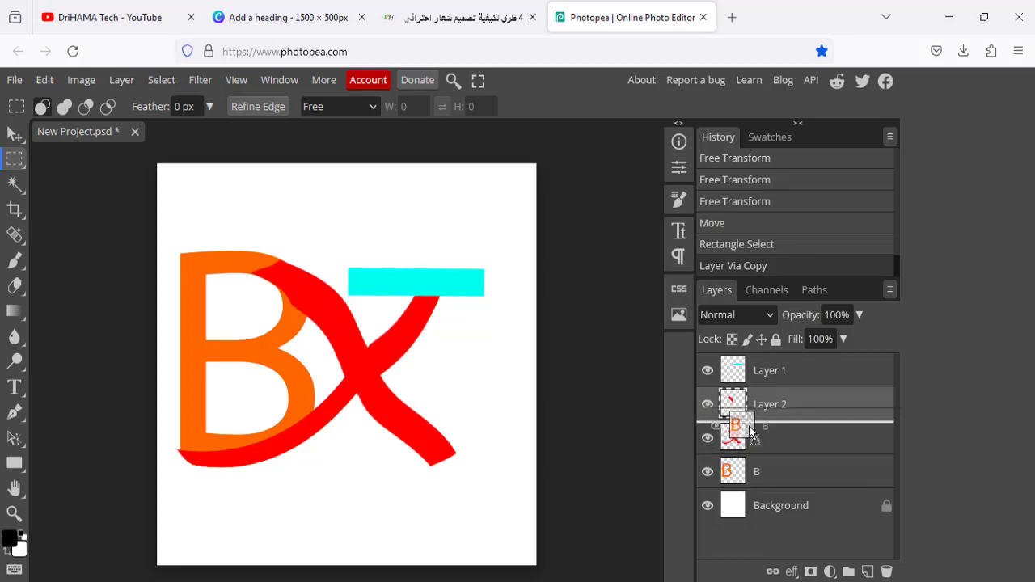
pyautogui.click(786, 371)
pyautogui.click(793, 401)
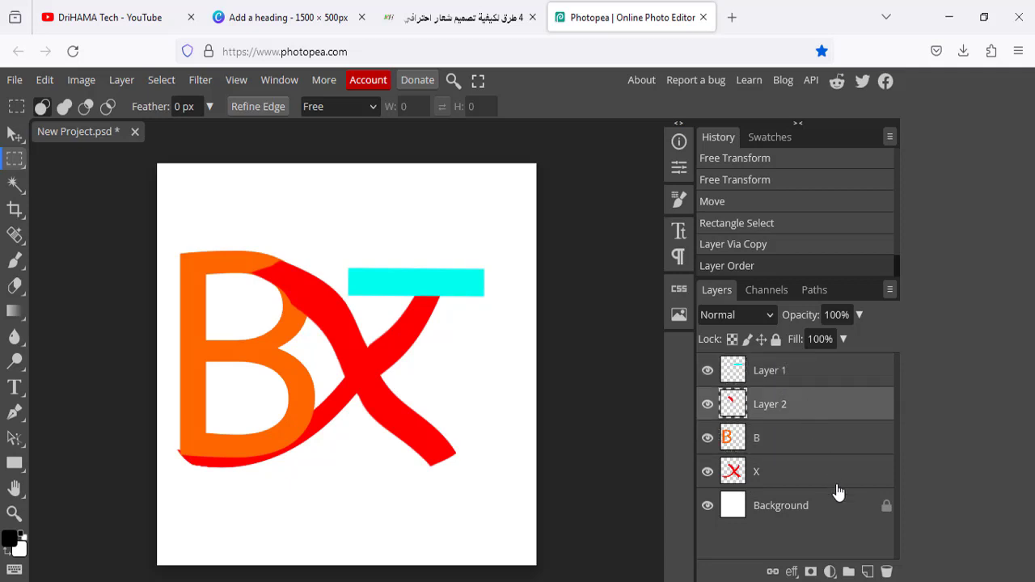
pyautogui.click(886, 571)
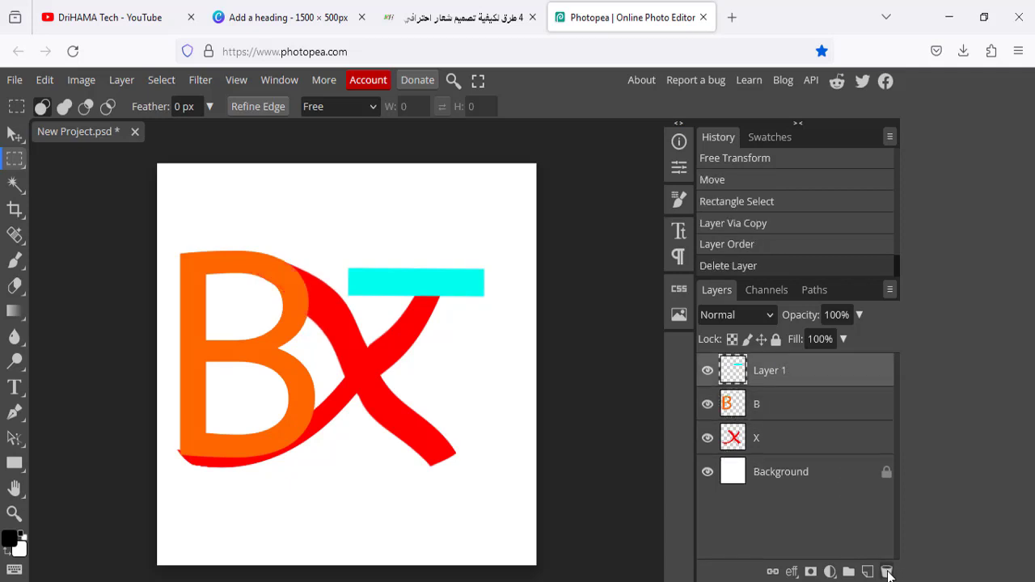
# - Copy the X's lower-left swoosh to its own layer above B, then add a new layer above X
pyautogui.click(774, 443)
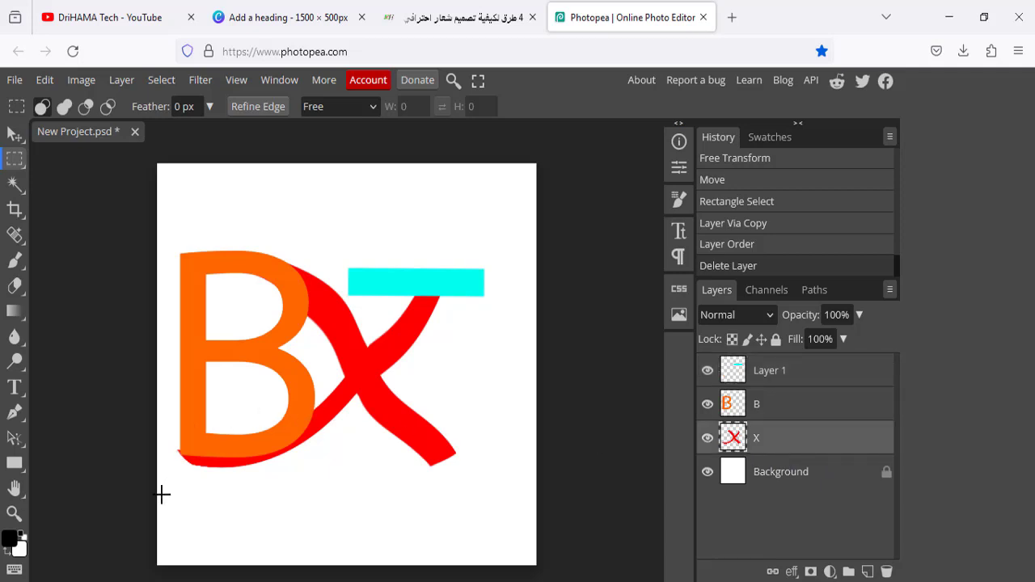
pyautogui.moveTo(167, 488); pyautogui.dragTo(337, 383)
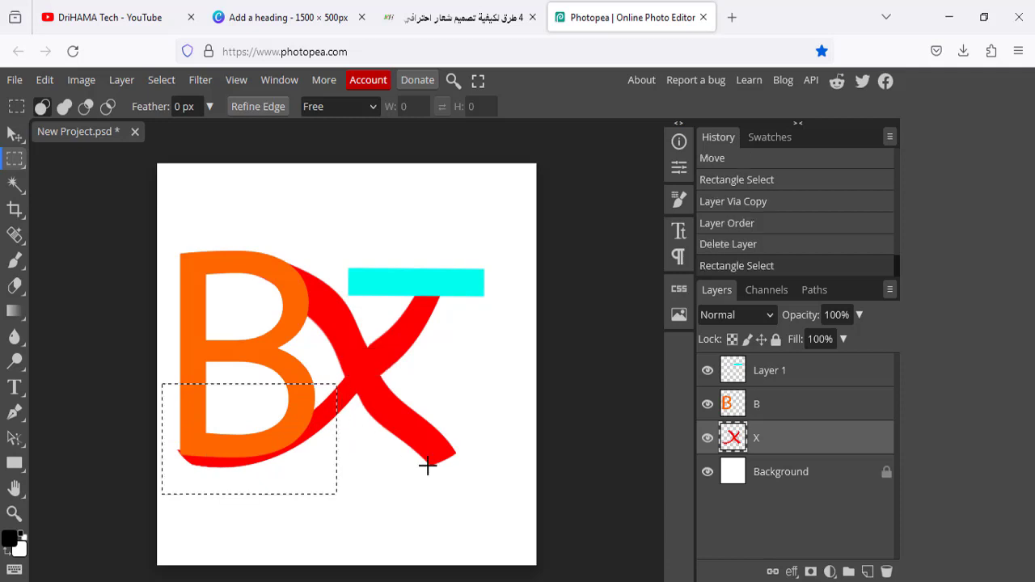
pyautogui.rightClick(803, 443)
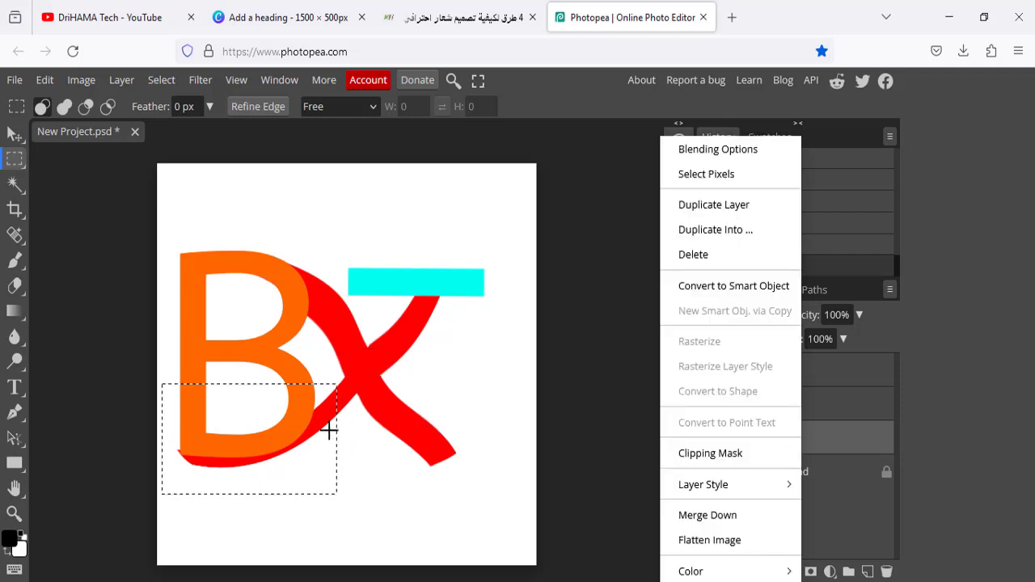
pyautogui.rightClick(288, 432)
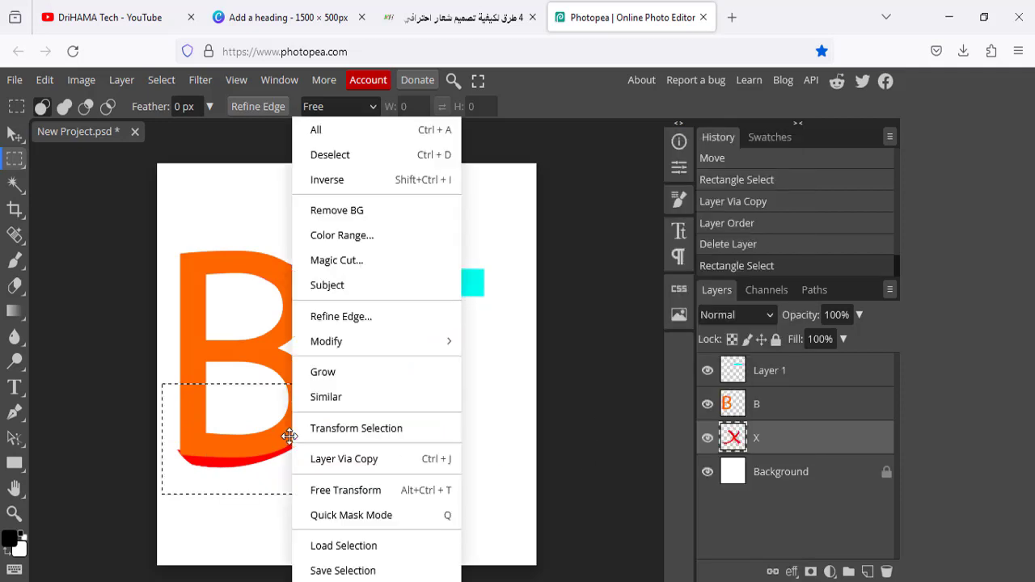
pyautogui.click(390, 459)
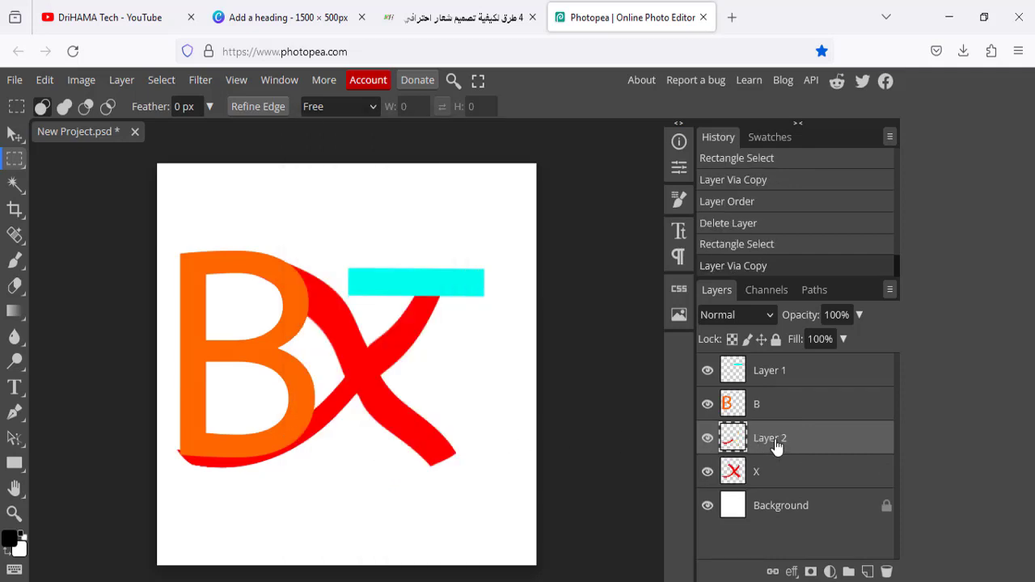
pyautogui.moveTo(775, 440); pyautogui.dragTo(777, 391)
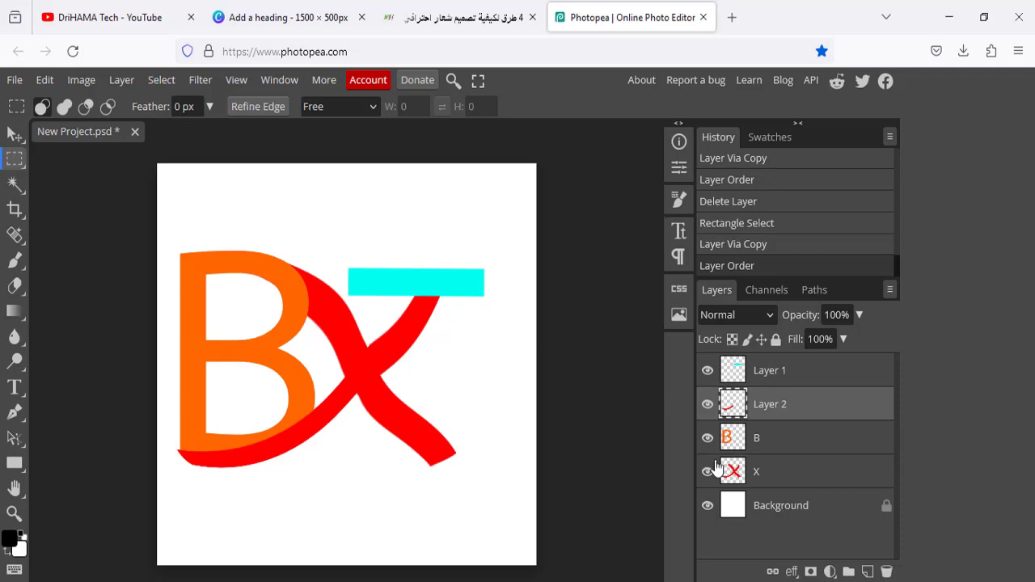
pyautogui.click(780, 478)
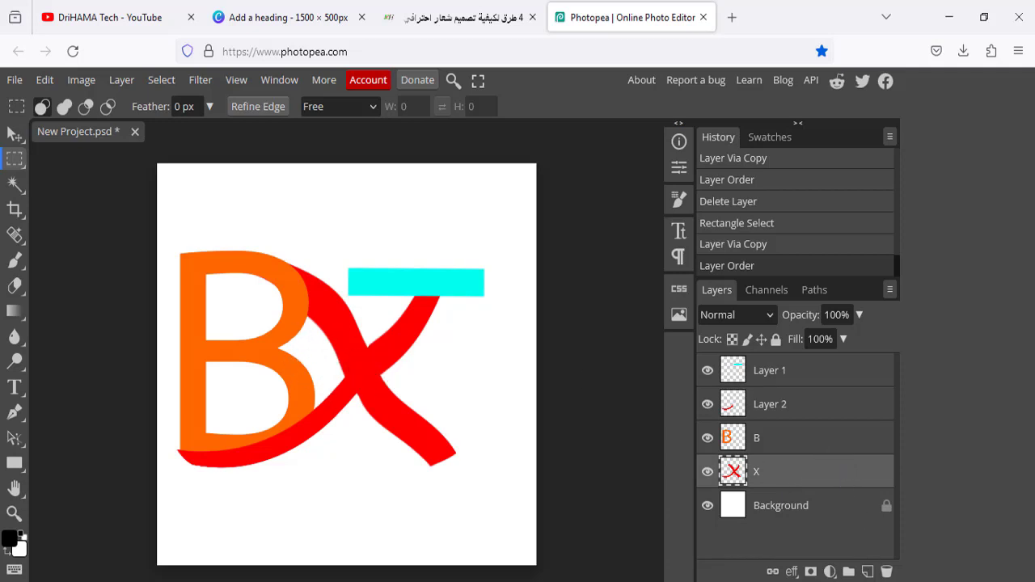
pyautogui.click(866, 572)
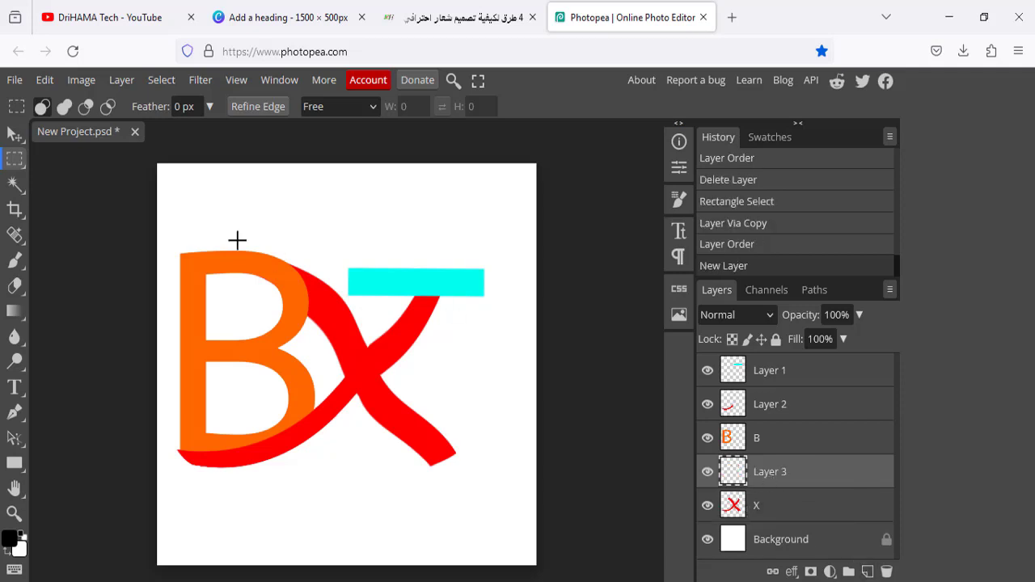
# - Set the foreground colour to the X's red, ff0000, in the Color Picker
pyautogui.click(10, 539)
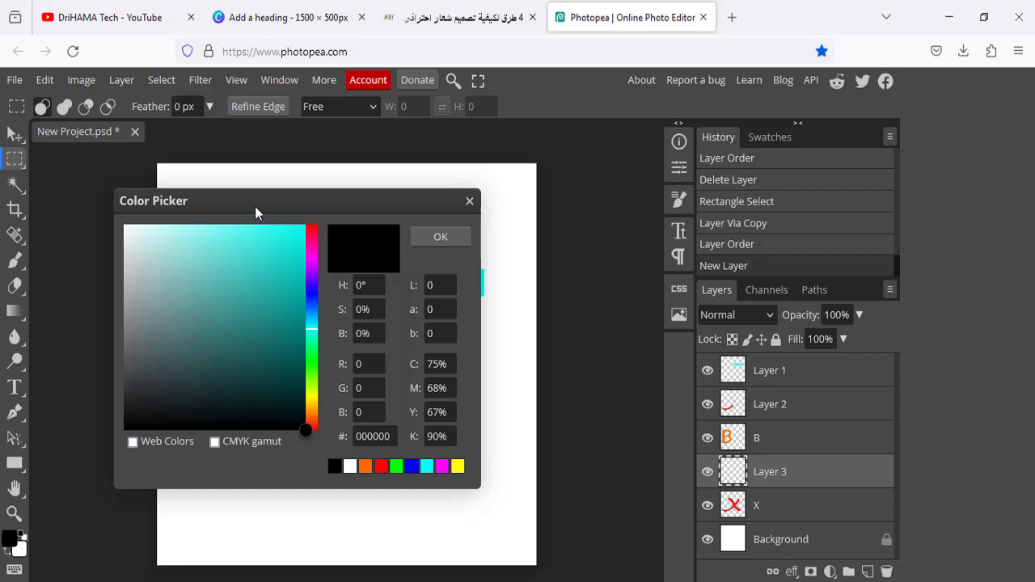
pyautogui.moveTo(255, 207); pyautogui.dragTo(553, 212)
pyautogui.click(349, 365)
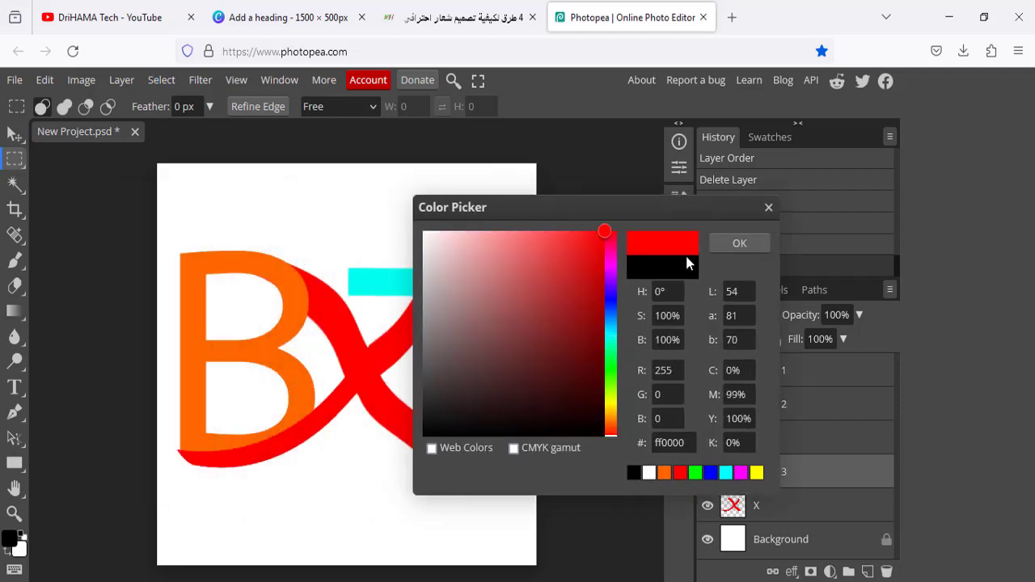
pyautogui.click(739, 243)
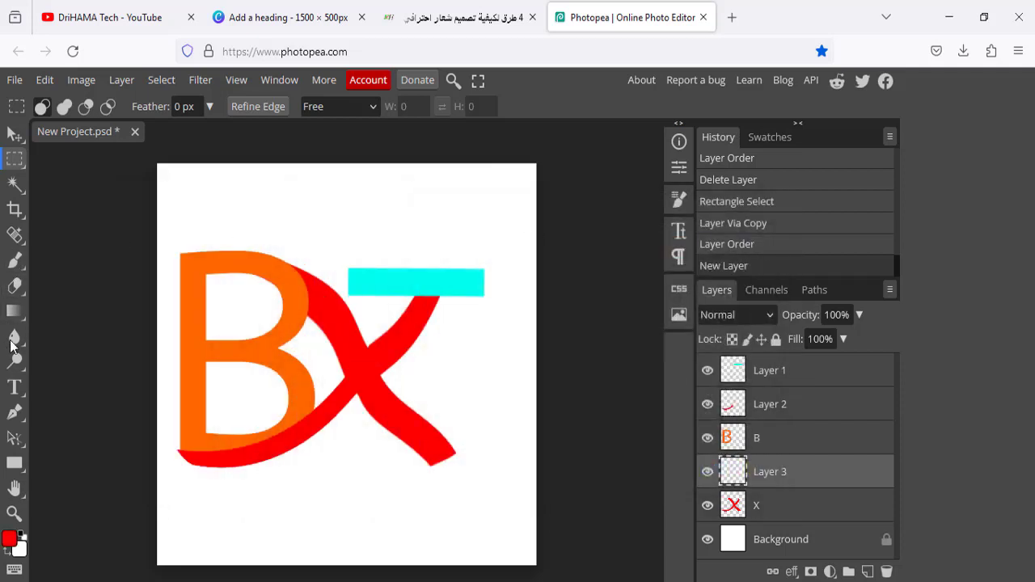
# - Brush red strokes into the white gap between the B and the X on Layer 3
pyautogui.click(16, 259)
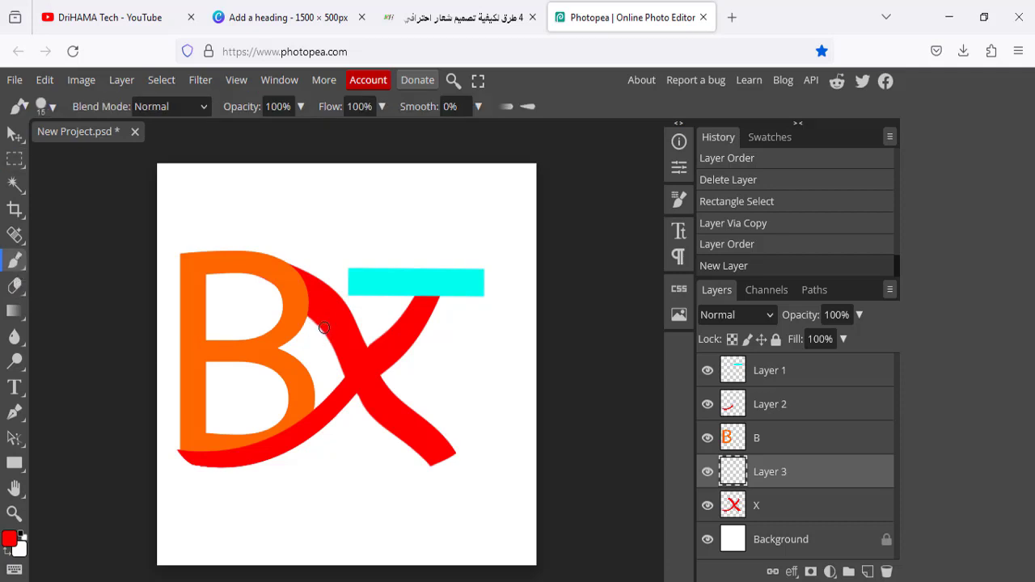
pyautogui.moveTo(320, 385)
pyautogui.mouseDown()
pyautogui.moveTo(296, 350)
pyautogui.moveTo(306, 367)
pyautogui.moveTo(280, 348)
pyautogui.moveTo(307, 332)
pyautogui.mouseUp()
pyautogui.moveTo(312, 342)
pyautogui.mouseDown()
pyautogui.moveTo(319, 363)
pyautogui.moveTo(309, 311)
pyautogui.mouseUp()
pyautogui.moveTo(318, 366)
pyautogui.mouseDown()
pyautogui.moveTo(330, 404)
pyautogui.moveTo(323, 325)
pyautogui.mouseUp()
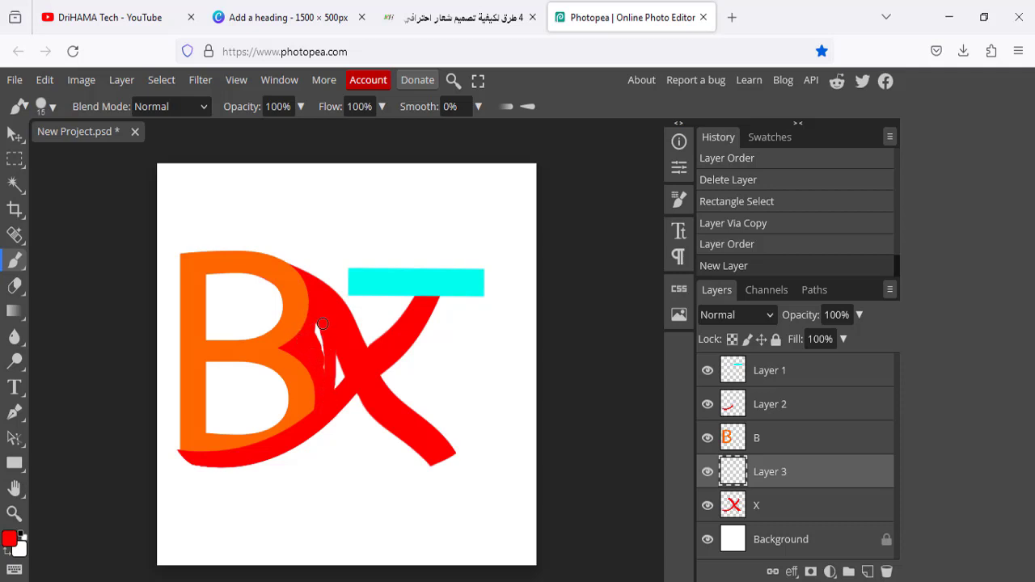
pyautogui.moveTo(340, 386); pyautogui.dragTo(336, 346)
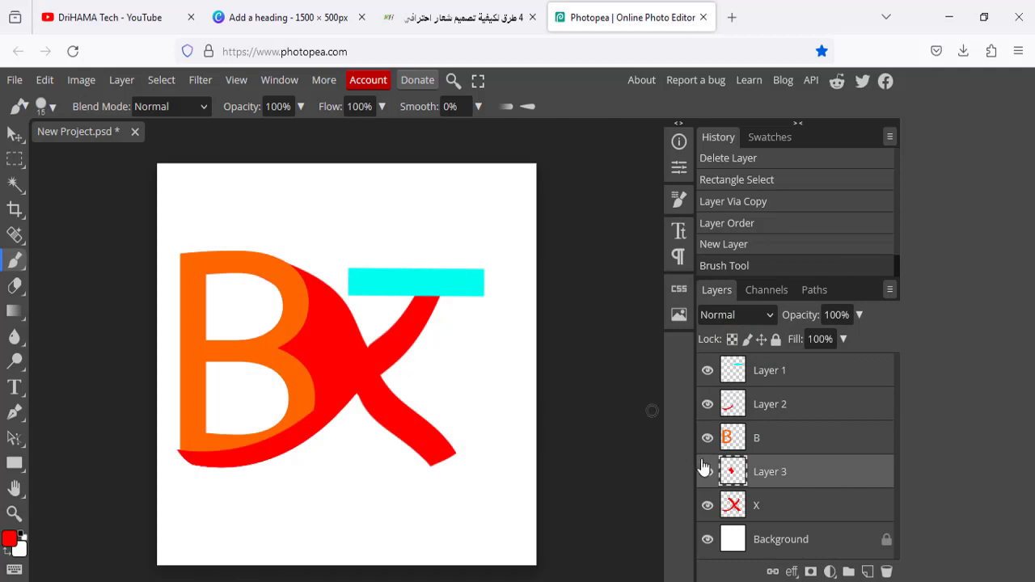
# - Merge the red gap paint and the X into one Layer 3, then select the B layer
pyautogui.keyDown('shift'); pyautogui.click(809, 508); pyautogui.keyUp('shift')
pyautogui.hotkey('ctrl', 'e')
pyautogui.hotkey('ctrl', 'z')
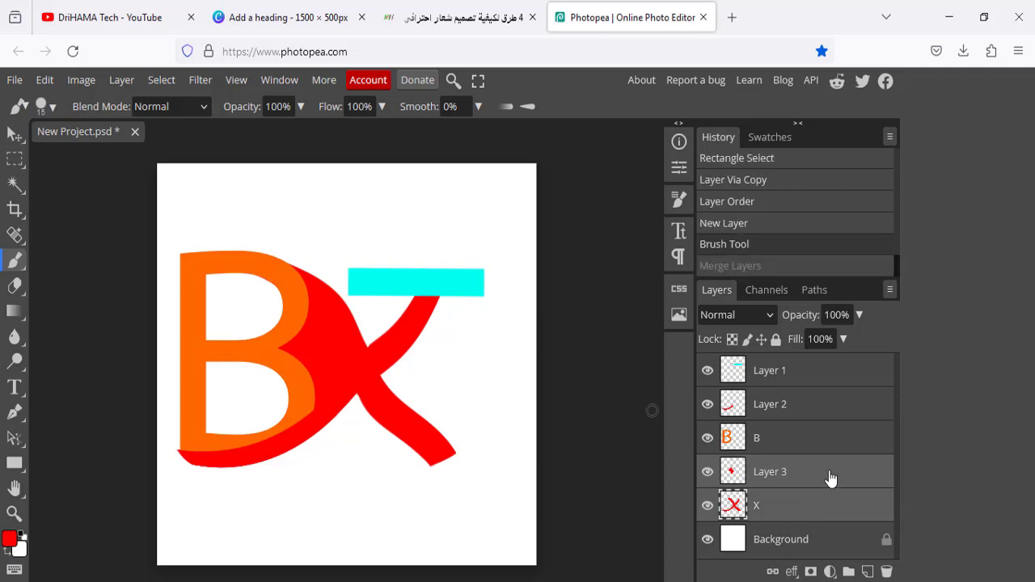
pyautogui.rightClick(830, 479)
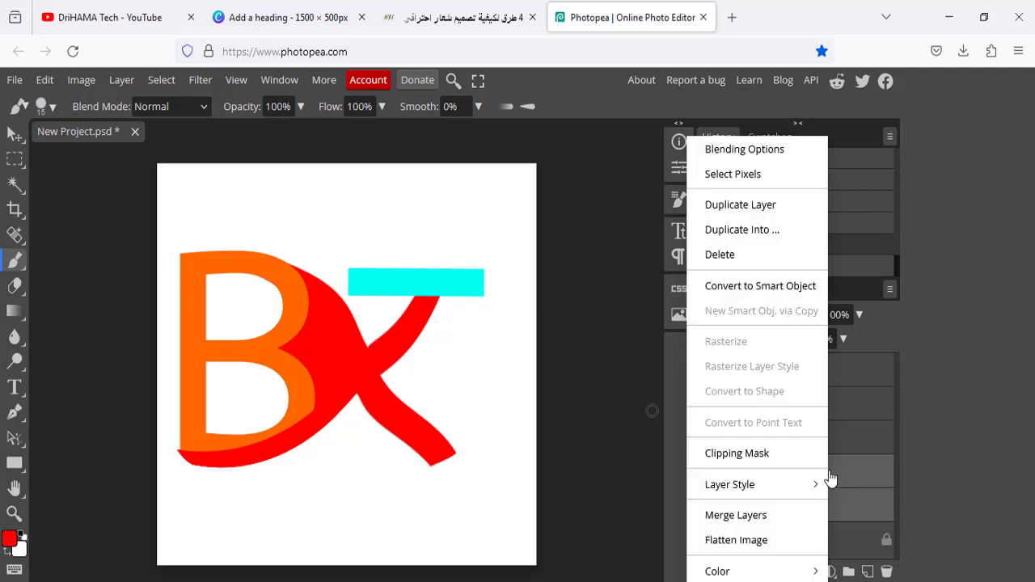
pyautogui.click(732, 519)
pyautogui.click(708, 472)
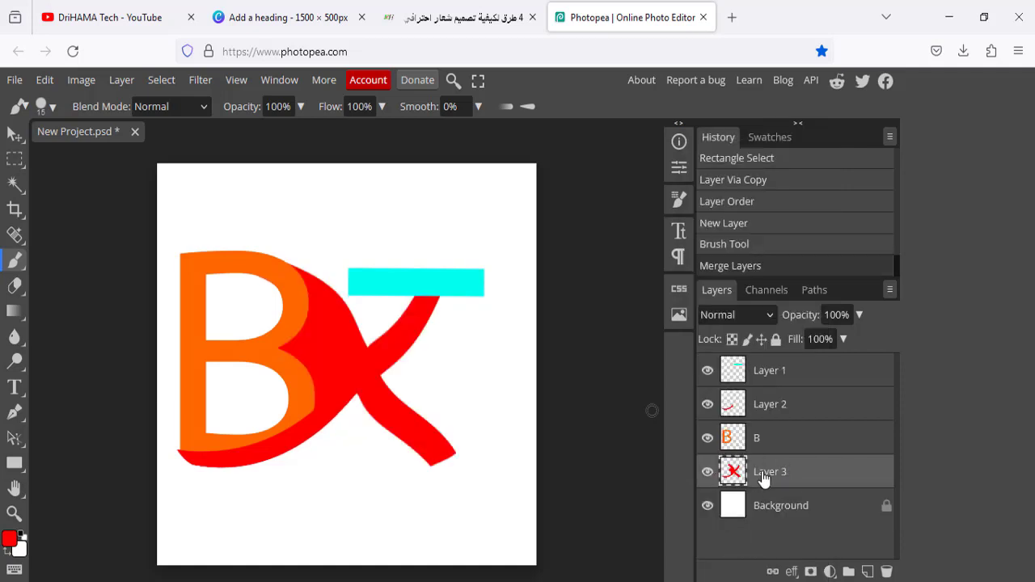
pyautogui.click(804, 450)
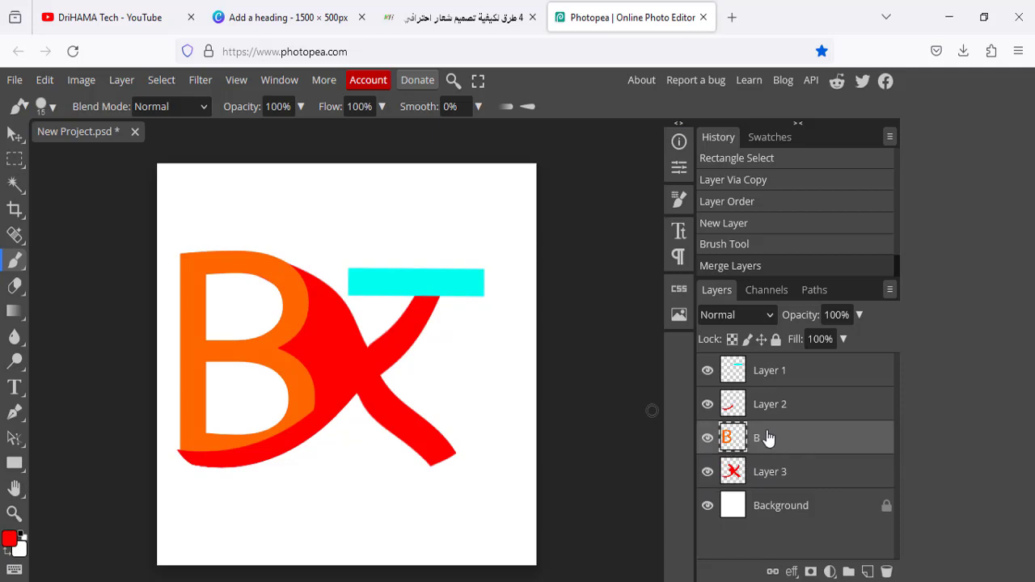
# - Add a 4 px black outside stroke layer style to the orange B
pyautogui.doubleClick(809, 447)
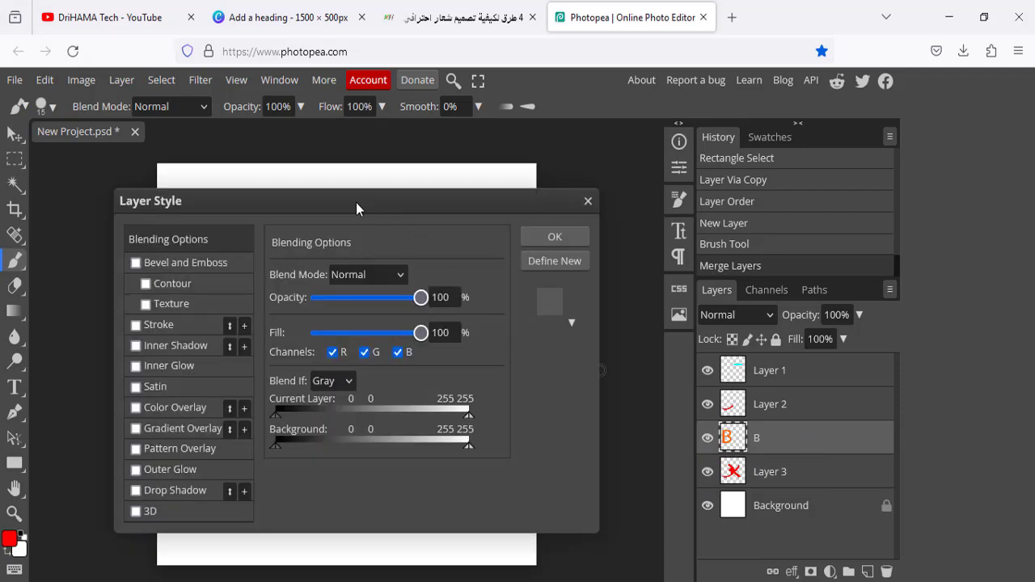
pyautogui.moveTo(356, 205); pyautogui.dragTo(742, 155)
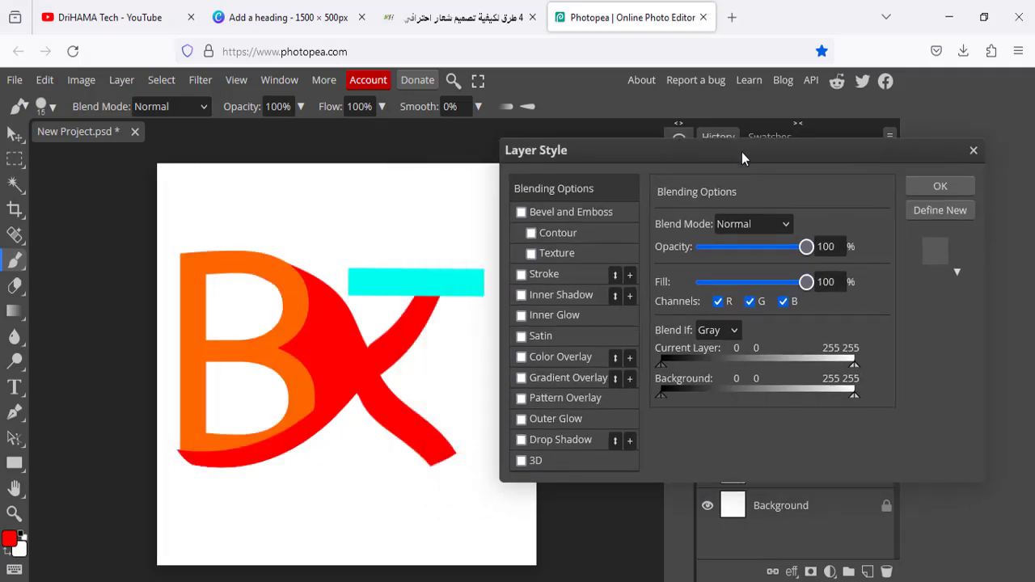
pyautogui.click(552, 273)
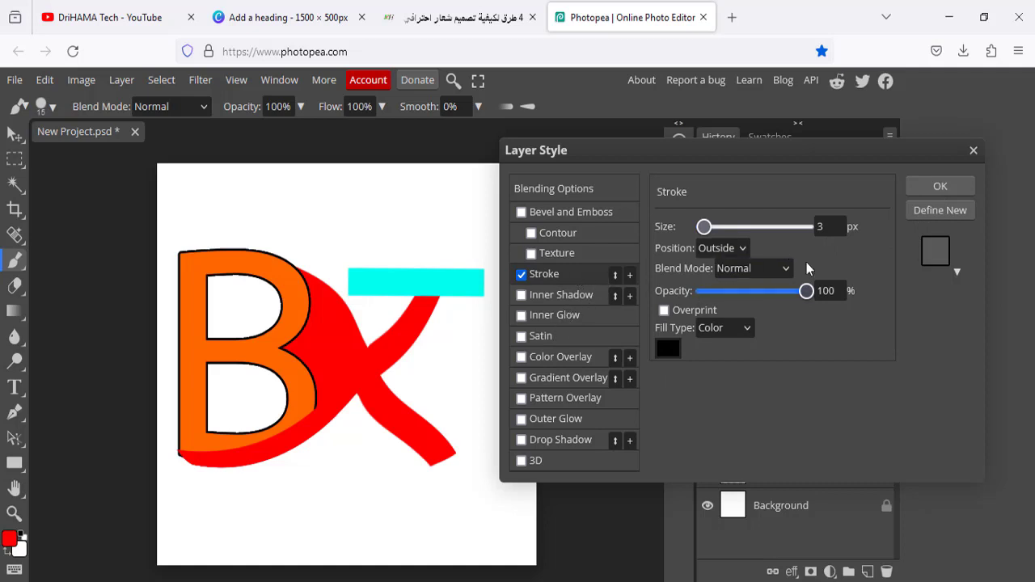
pyautogui.moveTo(704, 227); pyautogui.dragTo(704, 229)
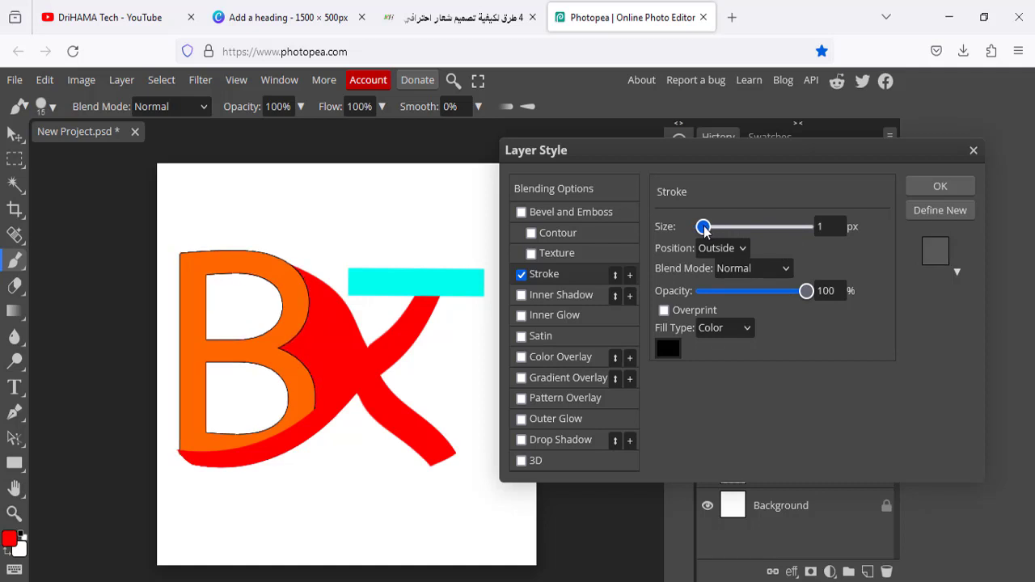
pyautogui.click(833, 226)
pyautogui.press('BackSpace')
pyautogui.write('4')
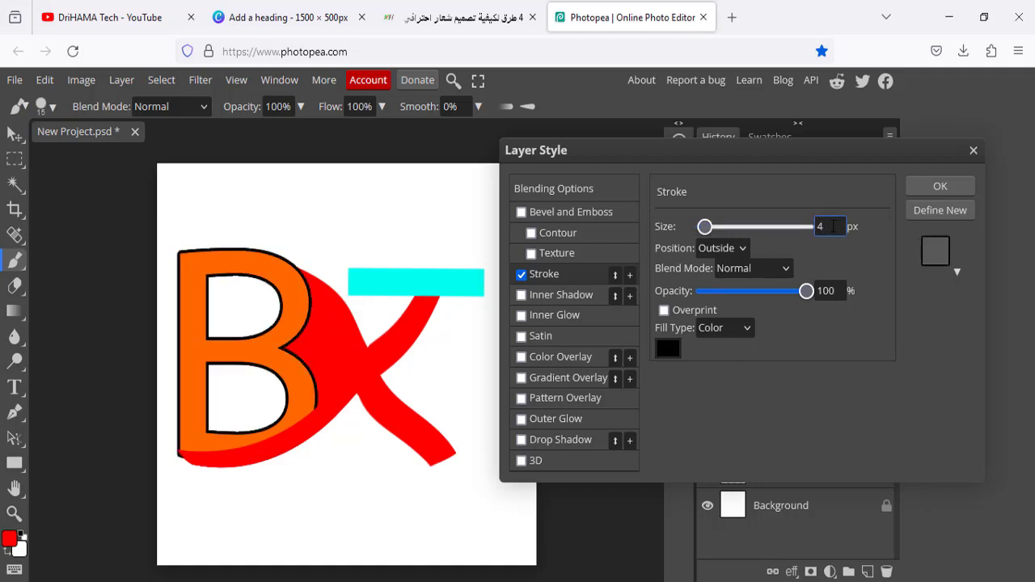
pyautogui.click(926, 189)
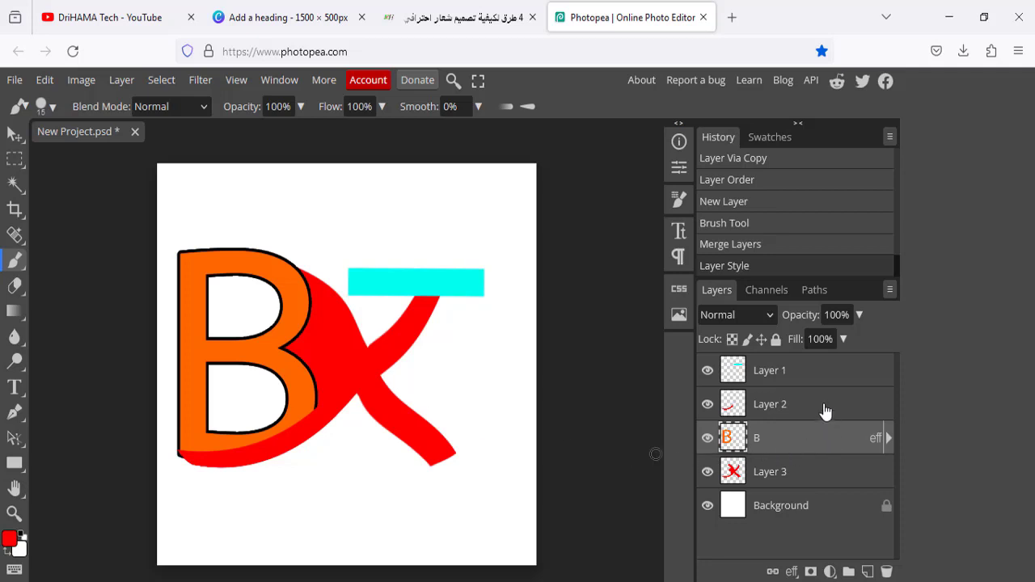
# - Add the same black stroke to the red X on Layer 3, clear the selection, and select Layer 1
pyautogui.doubleClick(821, 475)
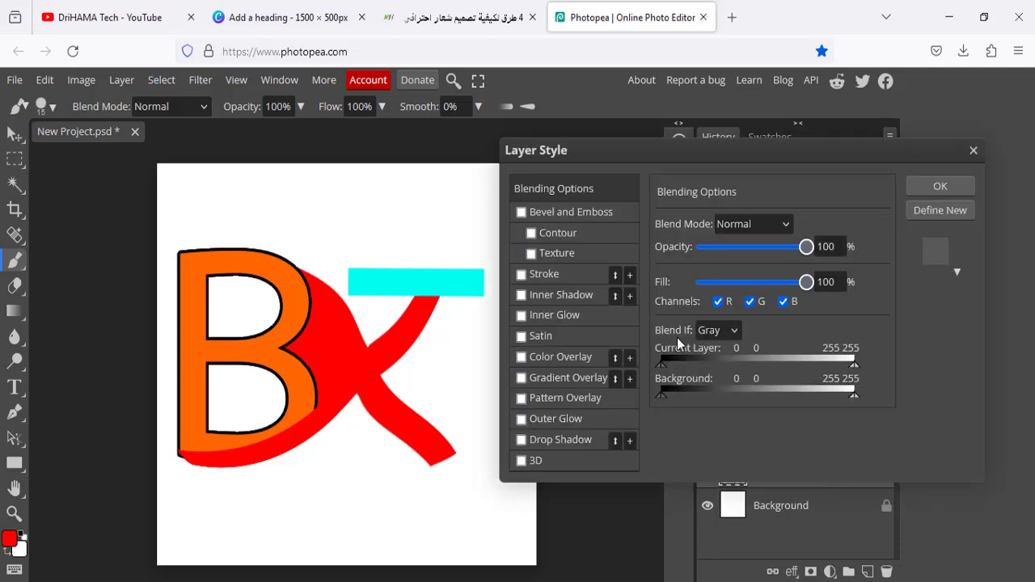
pyautogui.click(549, 275)
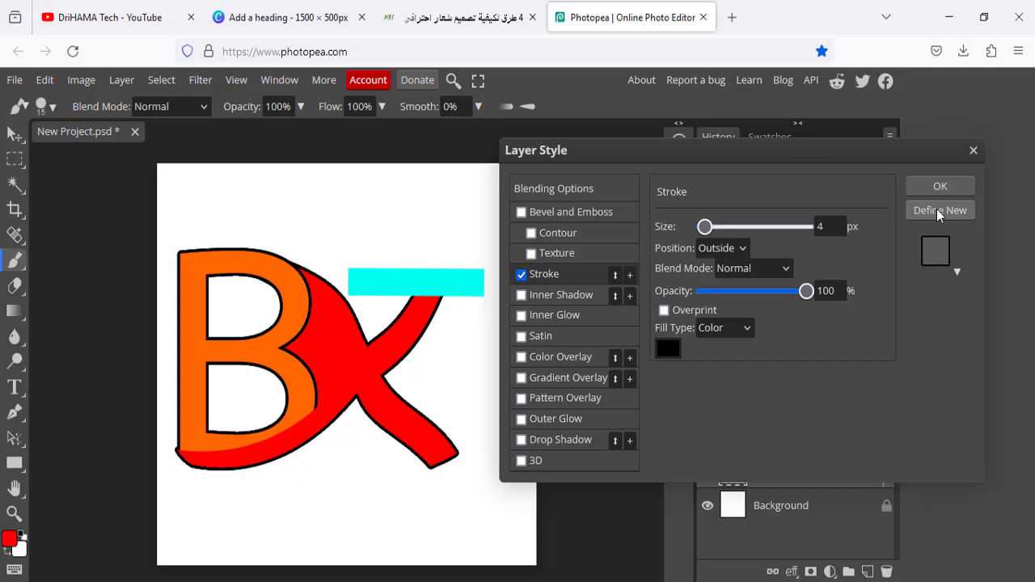
pyautogui.click(938, 187)
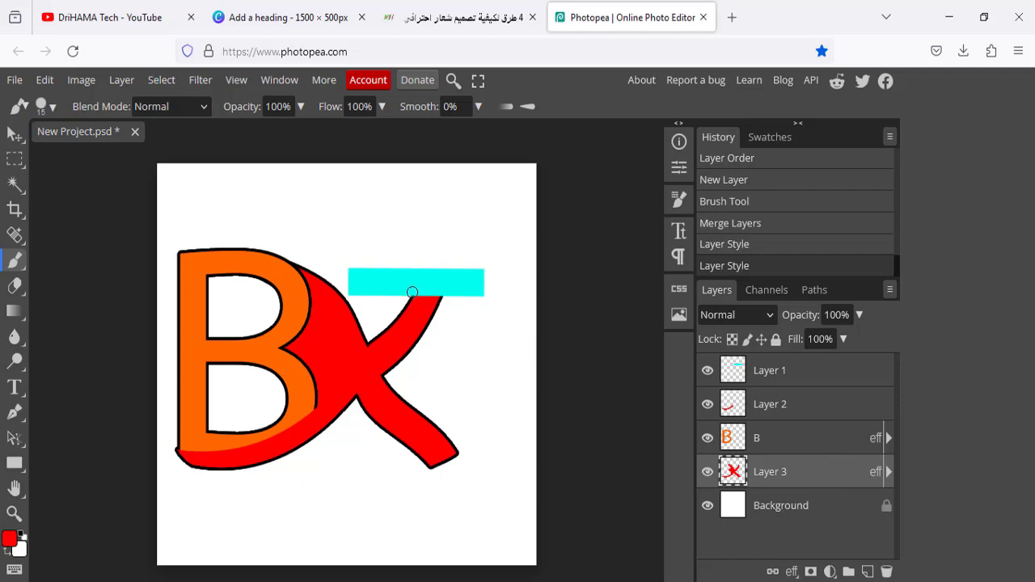
pyautogui.click(14, 159)
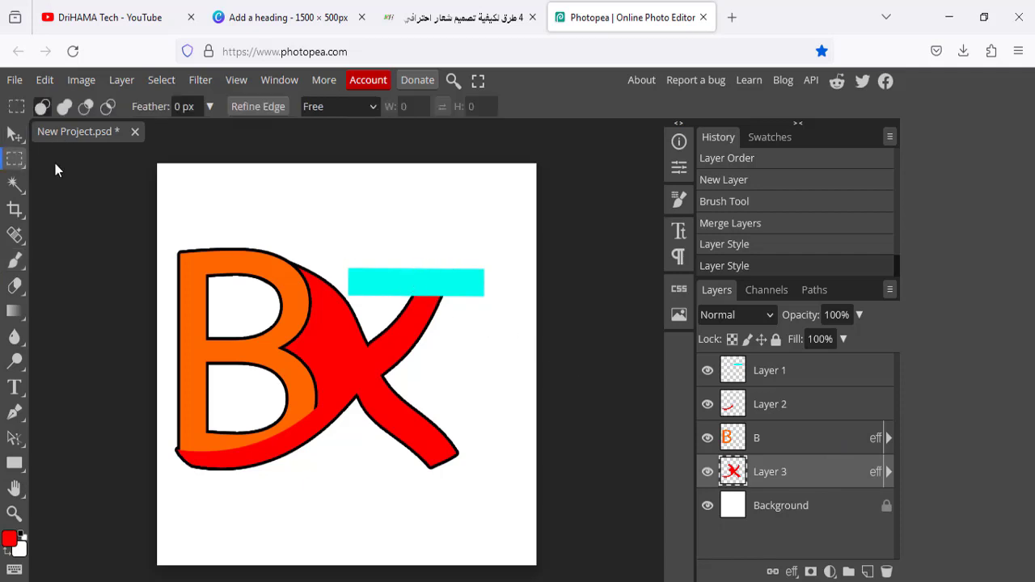
pyautogui.click(386, 284)
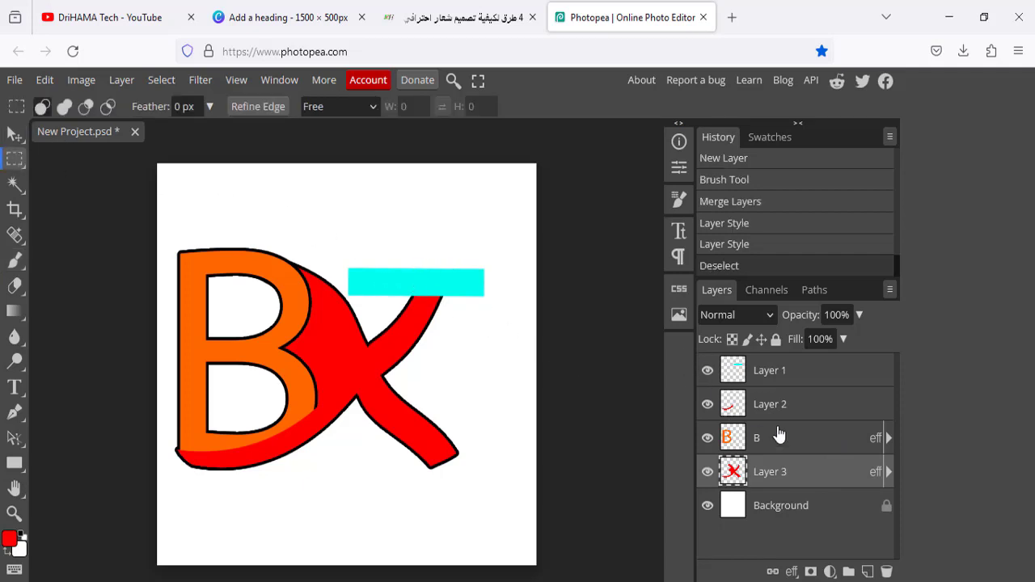
pyautogui.click(796, 369)
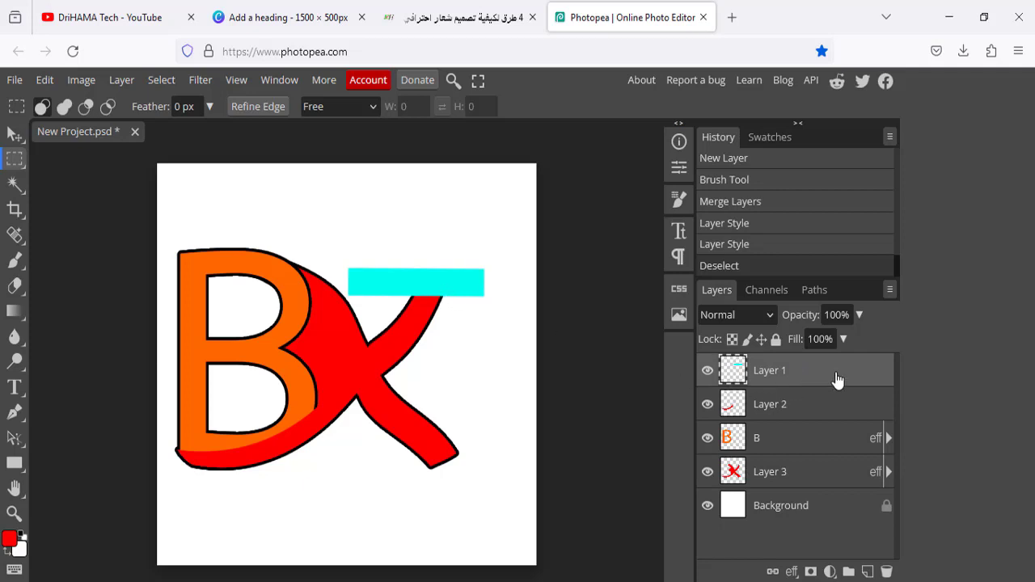
# - Give the cyan bar on Layer 1 a black stroke and nudge it slightly right
pyautogui.doubleClick(837, 373)
pyautogui.click(572, 277)
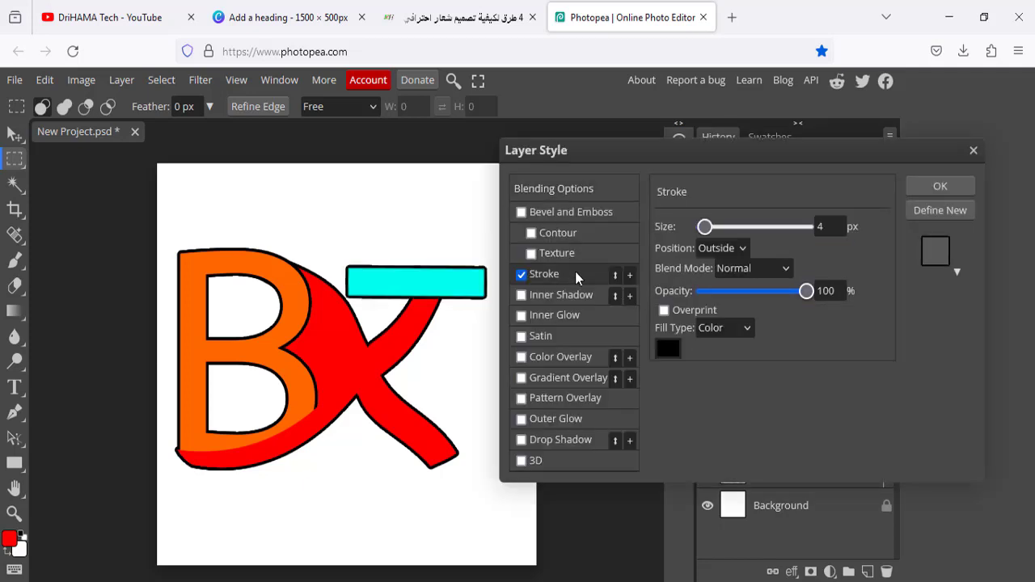
pyautogui.click(936, 186)
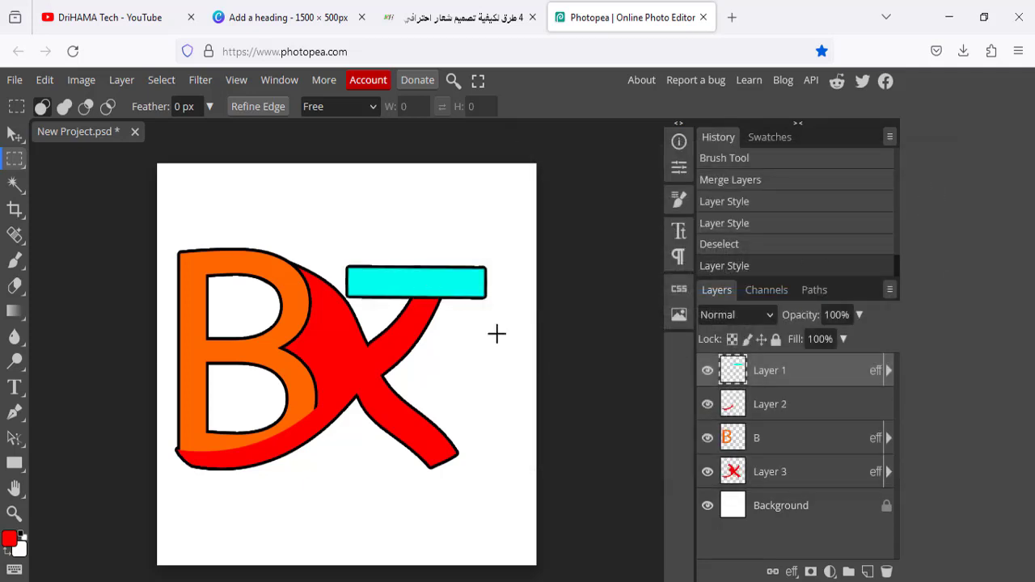
pyautogui.click(14, 135)
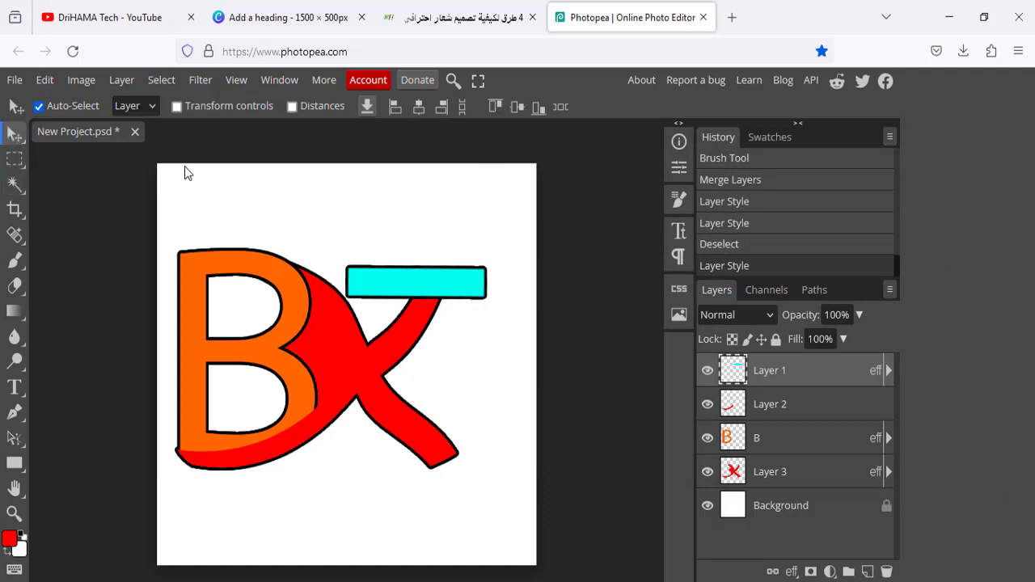
pyautogui.moveTo(408, 283); pyautogui.dragTo(419, 276)
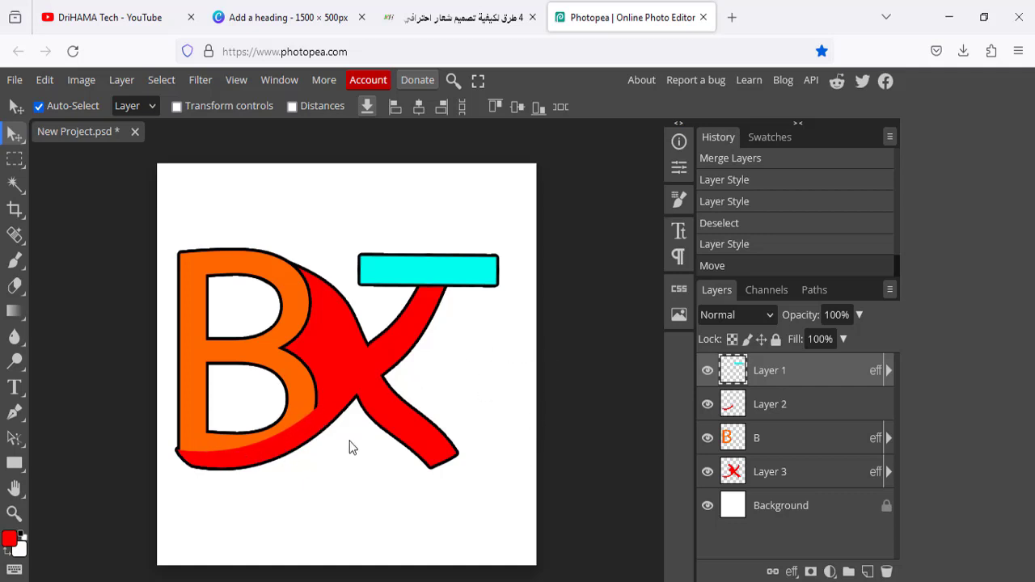
pyautogui.doubleClick(811, 410)
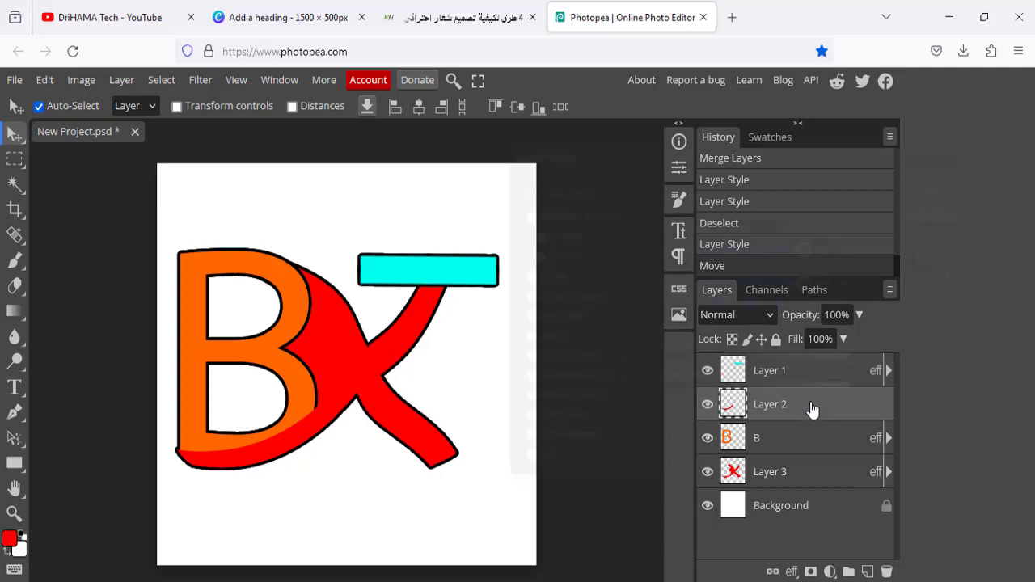
# - Stroke Layer 2's red curve in black and merge it with a new empty layer to flatten it
pyautogui.click(549, 274)
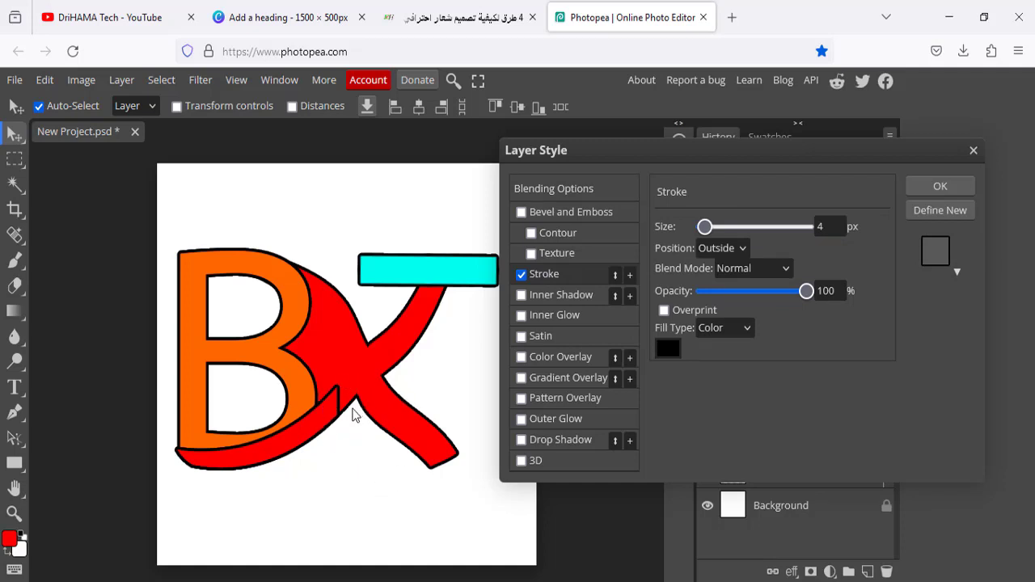
pyautogui.click(953, 186)
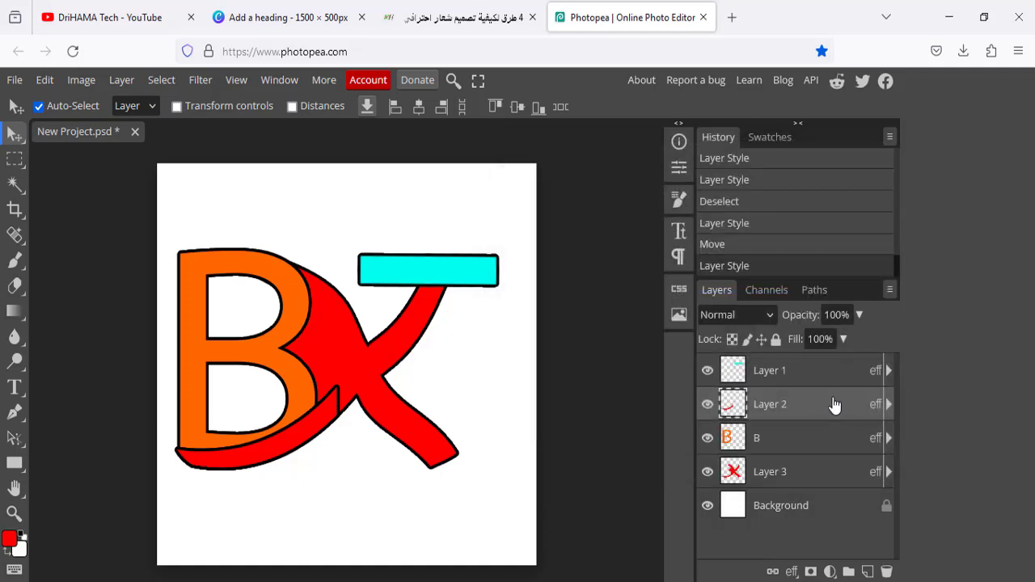
pyautogui.click(833, 442)
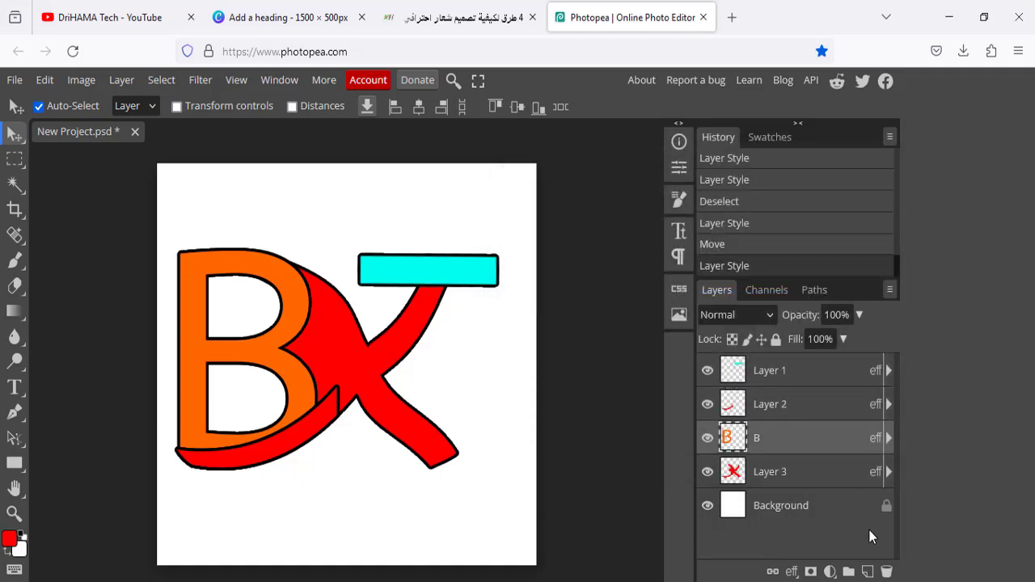
pyautogui.click(868, 571)
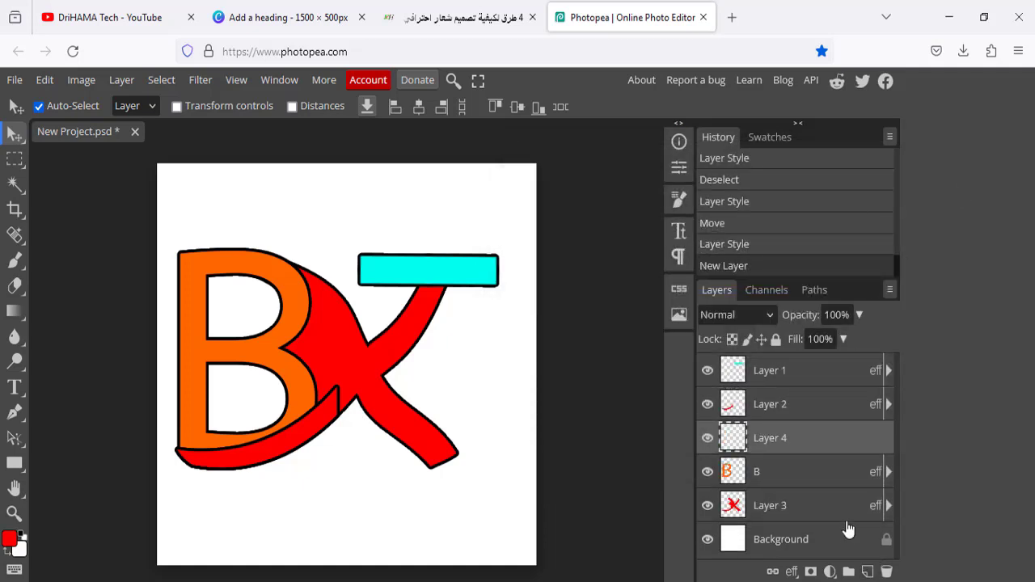
pyautogui.keyDown('ctrl'); pyautogui.click(817, 403); pyautogui.keyUp('ctrl')
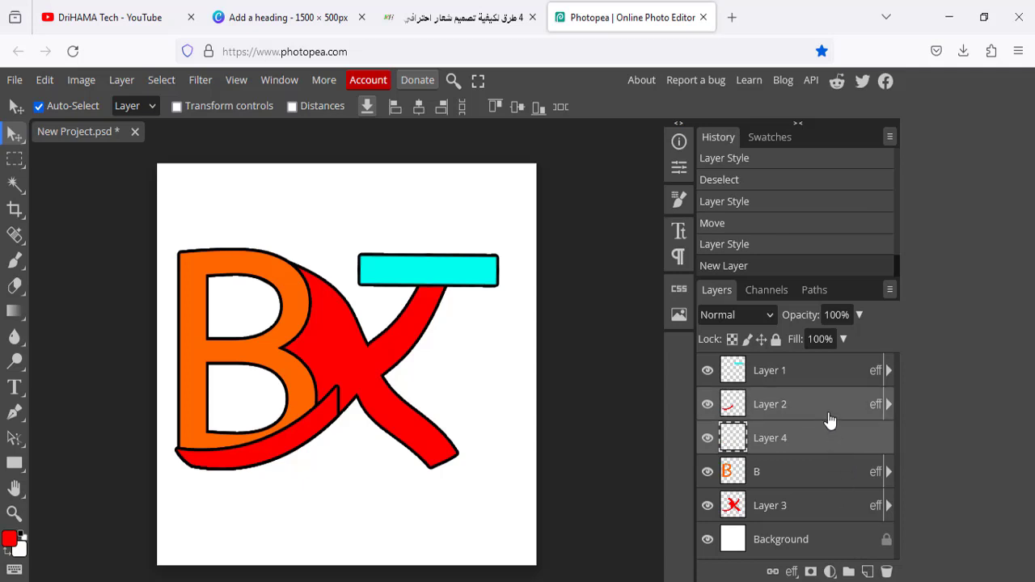
pyautogui.rightClick(829, 415)
pyautogui.click(756, 514)
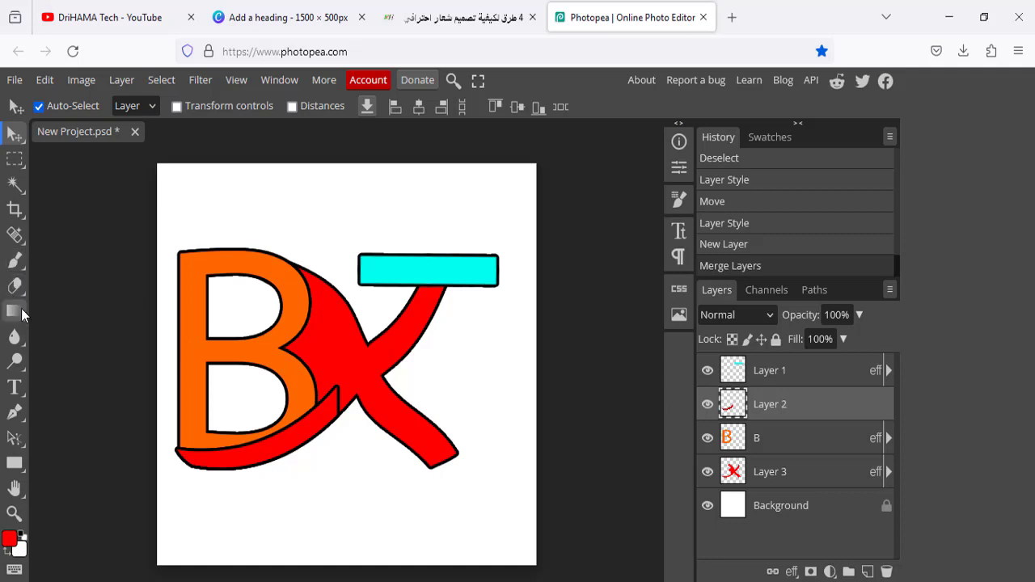
# - Find and select the Eraser tool among the toolbar groups
pyautogui.rightClick(19, 245)
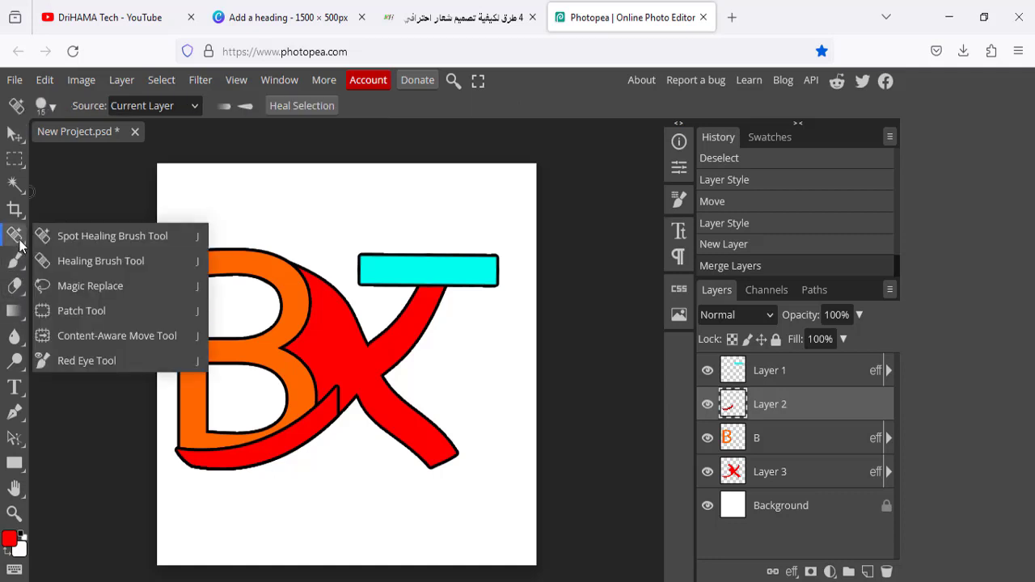
pyautogui.rightClick(19, 198)
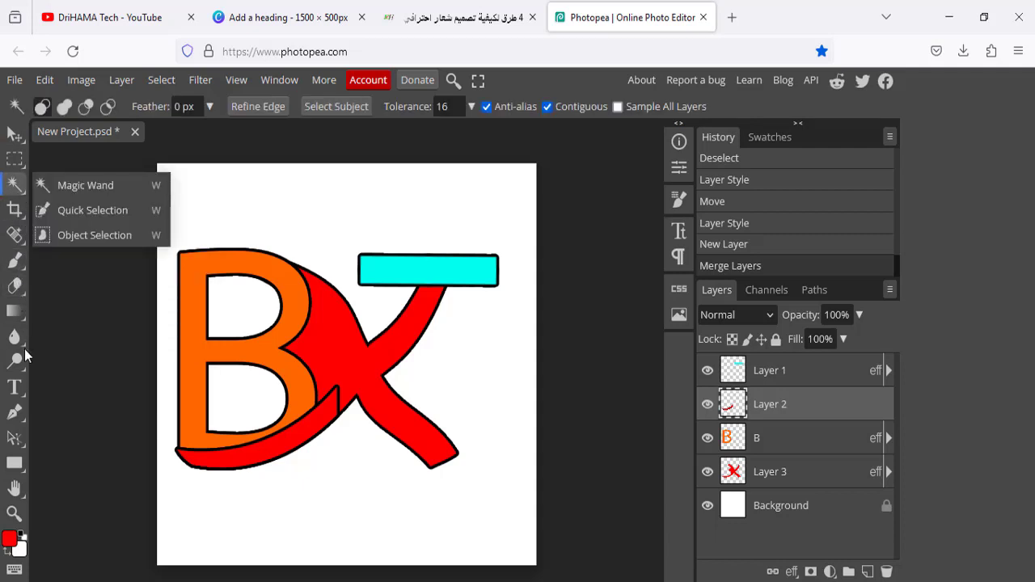
pyautogui.rightClick(19, 316)
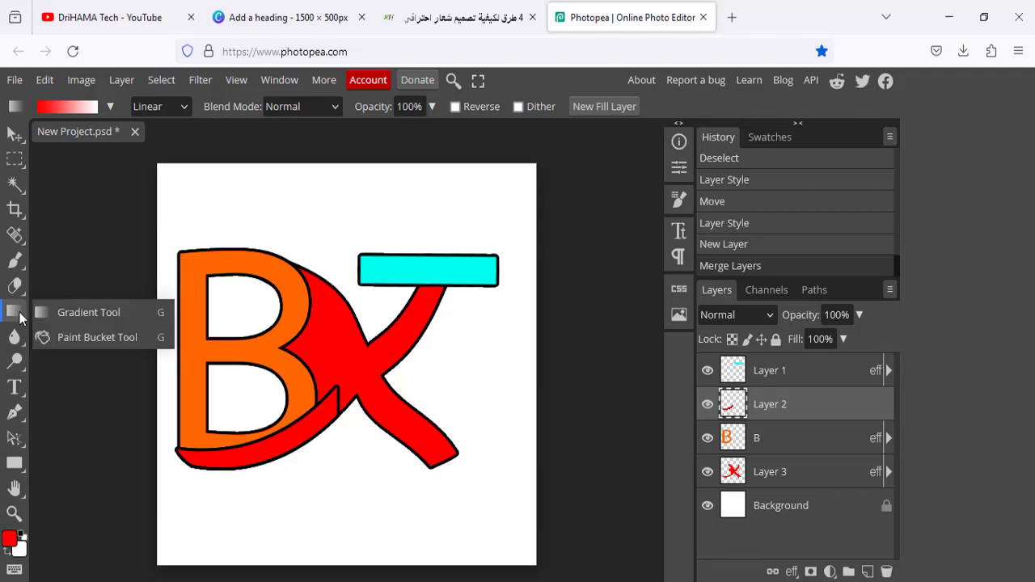
pyautogui.click(16, 287)
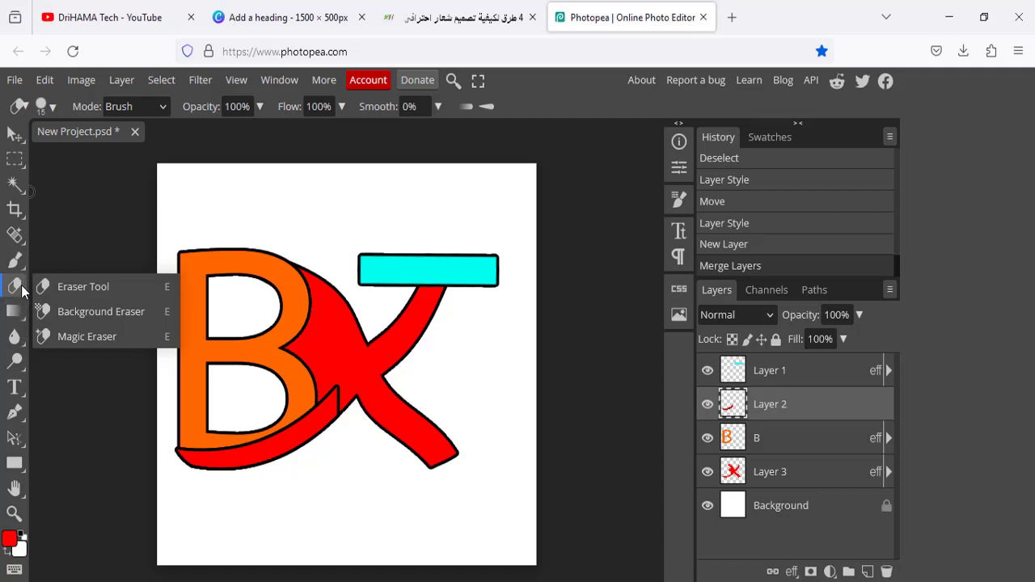
pyautogui.click(82, 288)
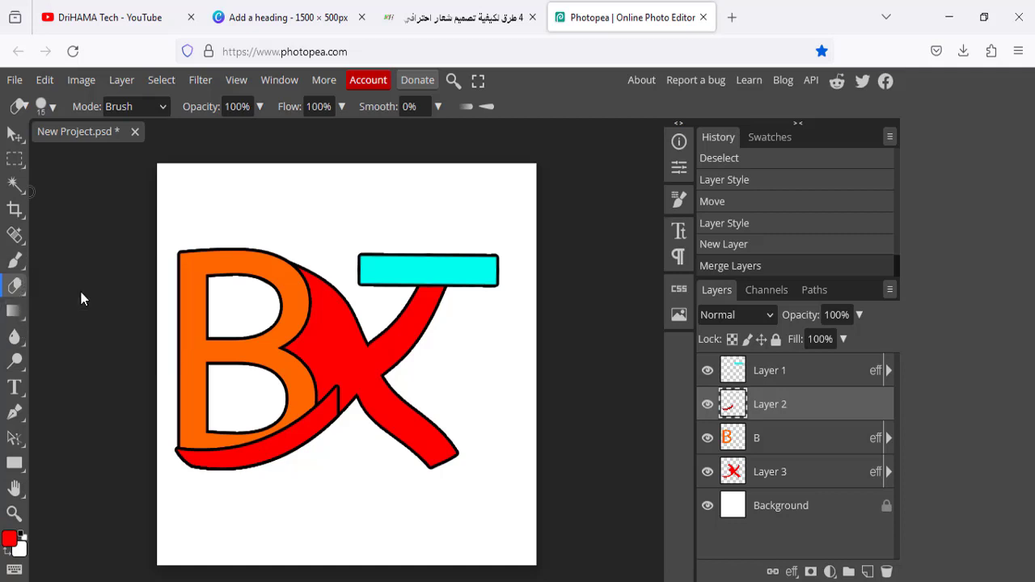
# - Erase stray outline marks where the curve meets the X, undo one erase, and zoom in
pyautogui.click(335, 392)
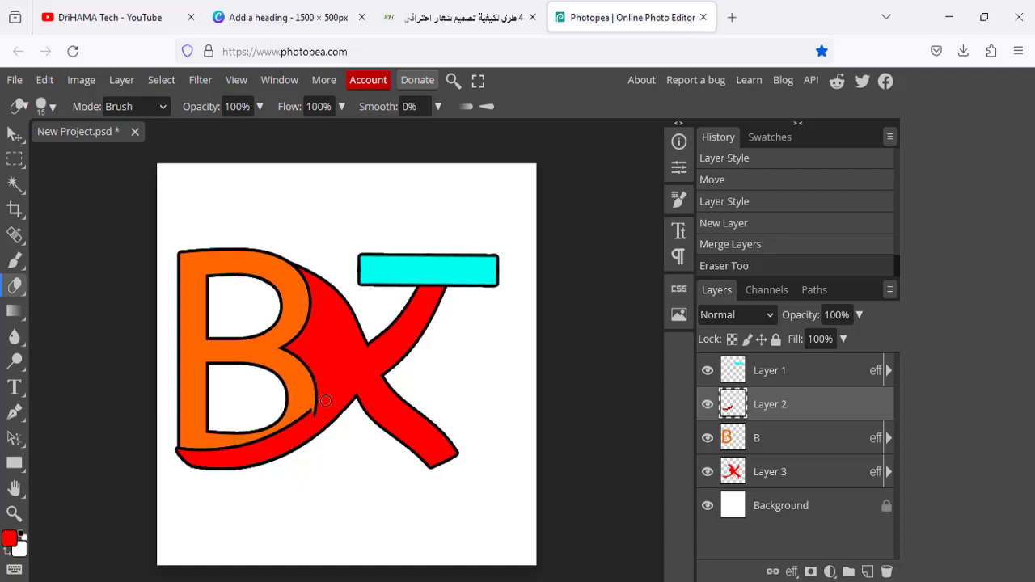
pyautogui.moveTo(324, 400); pyautogui.dragTo(332, 411)
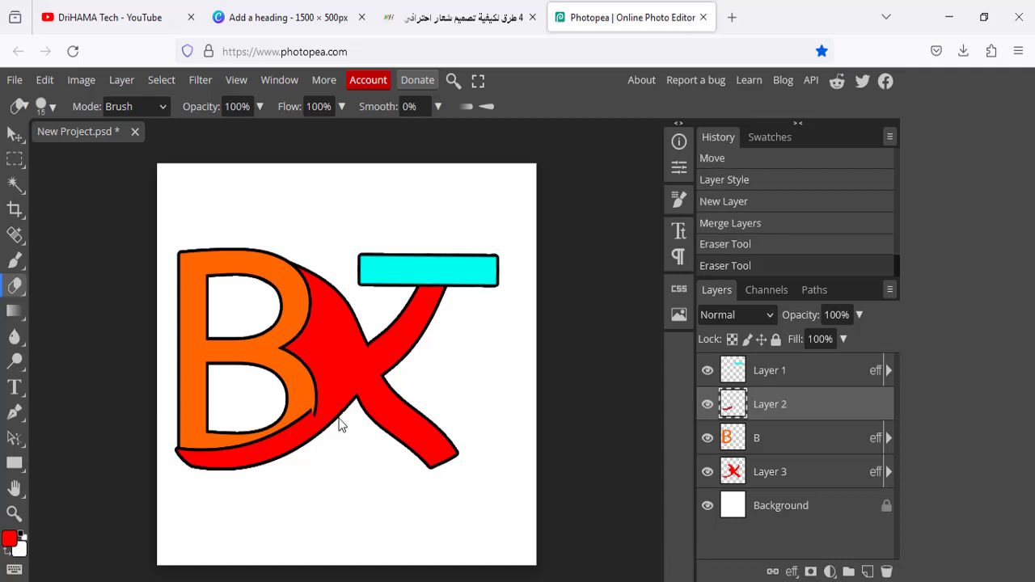
pyautogui.hotkey('ctrl', 'z')
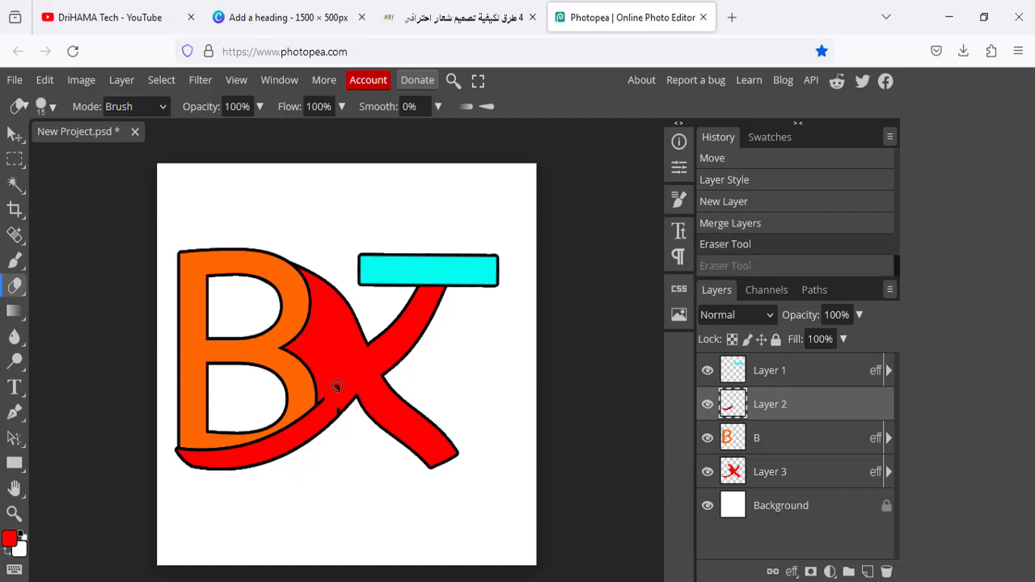
pyautogui.hotkey('ctrl', '+')
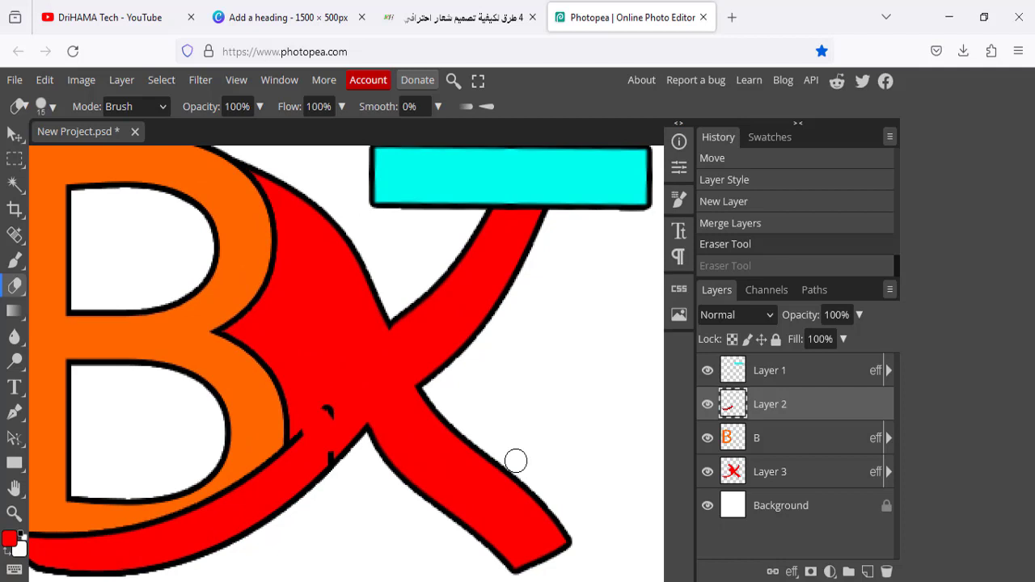
# - Erase the leftover black fragments along the X's lower-left edge, then zoom out
pyautogui.moveTo(323, 408); pyautogui.dragTo(299, 443)
pyautogui.moveTo(298, 451)
pyautogui.mouseDown()
pyautogui.moveTo(303, 464)
pyautogui.moveTo(293, 464)
pyautogui.mouseUp()
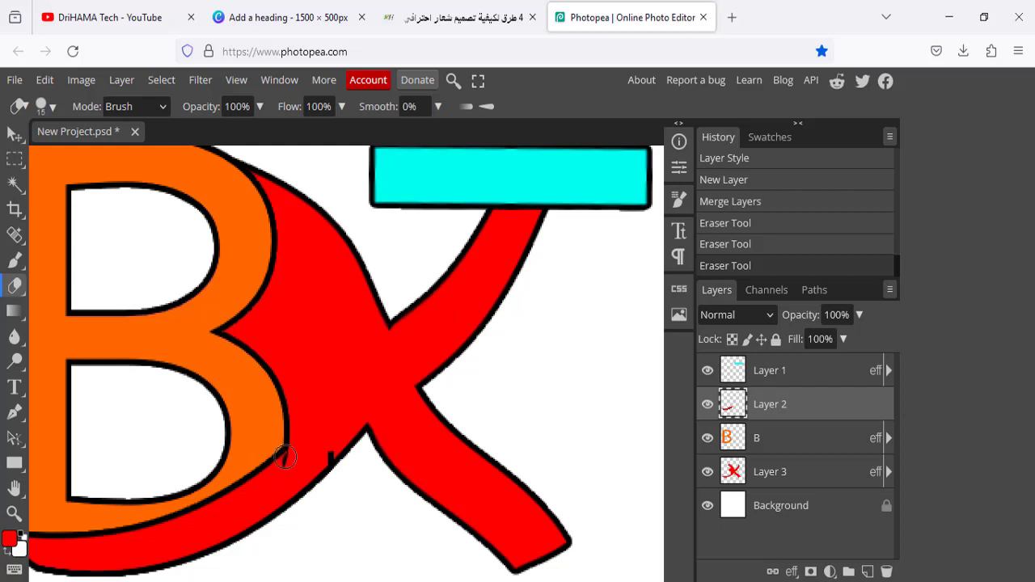
pyautogui.hotkey('ctrl', 'z')
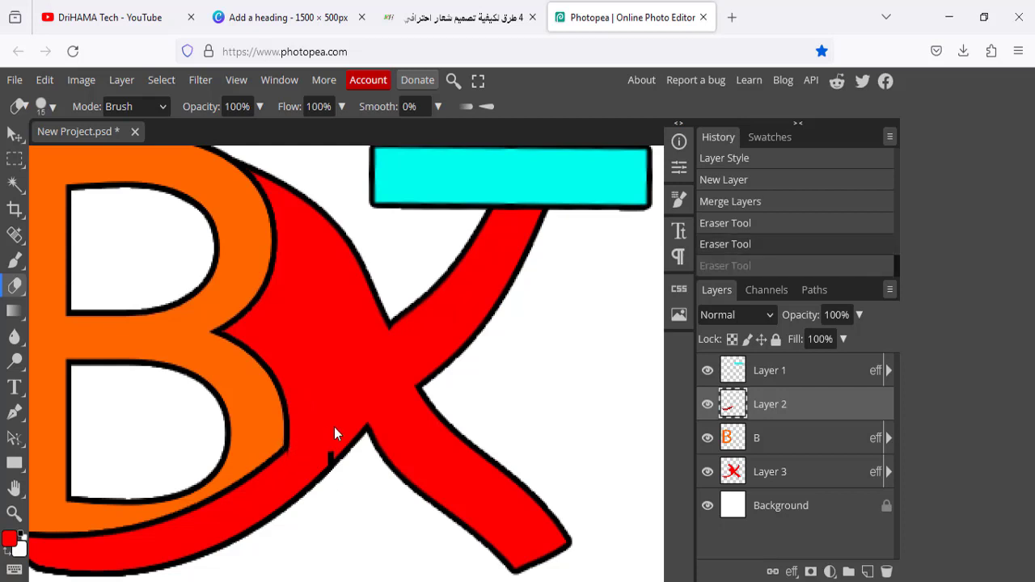
pyautogui.hotkey('ctrl', 'z')
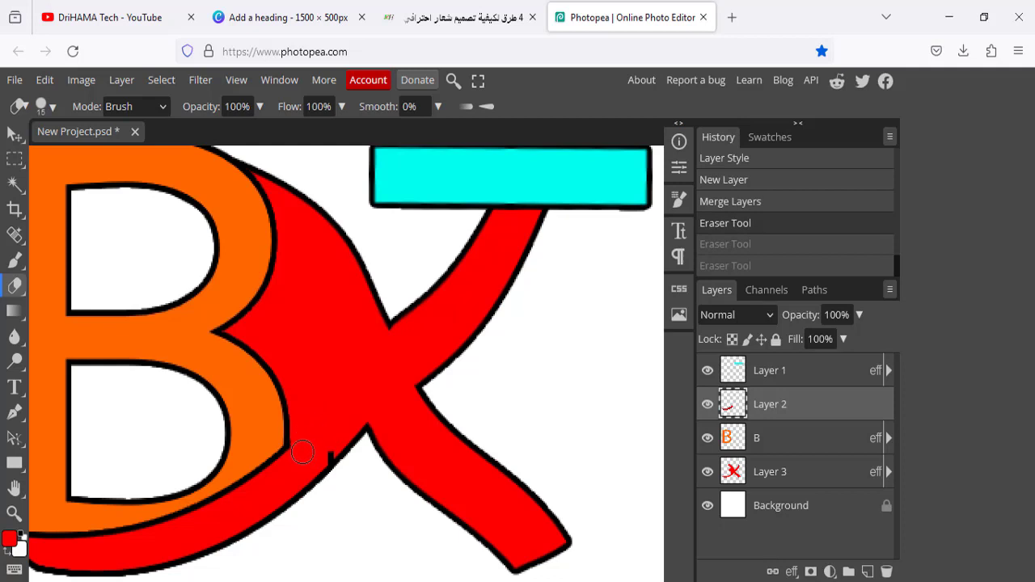
pyautogui.moveTo(301, 452); pyautogui.dragTo(324, 451)
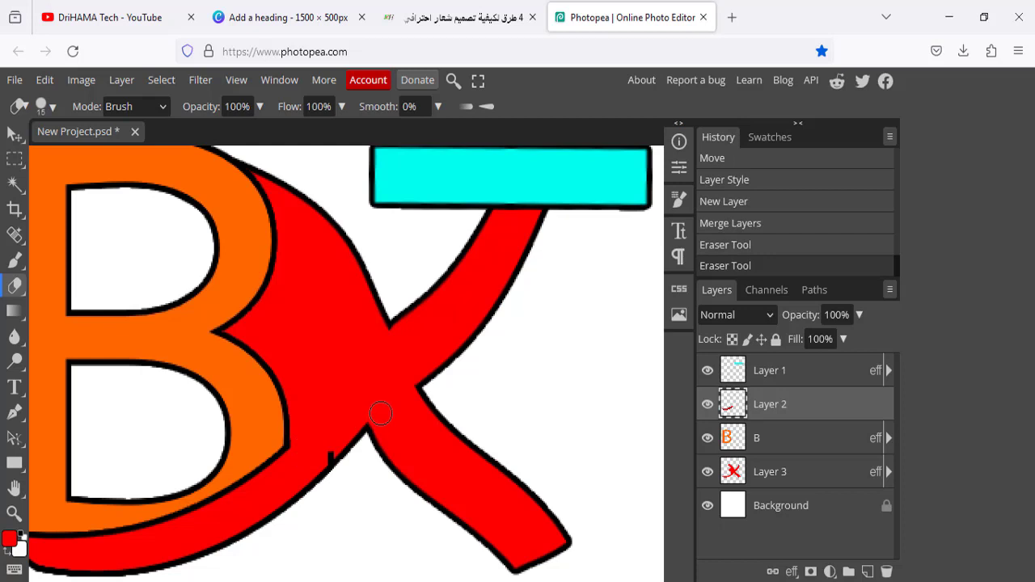
pyautogui.click(322, 450)
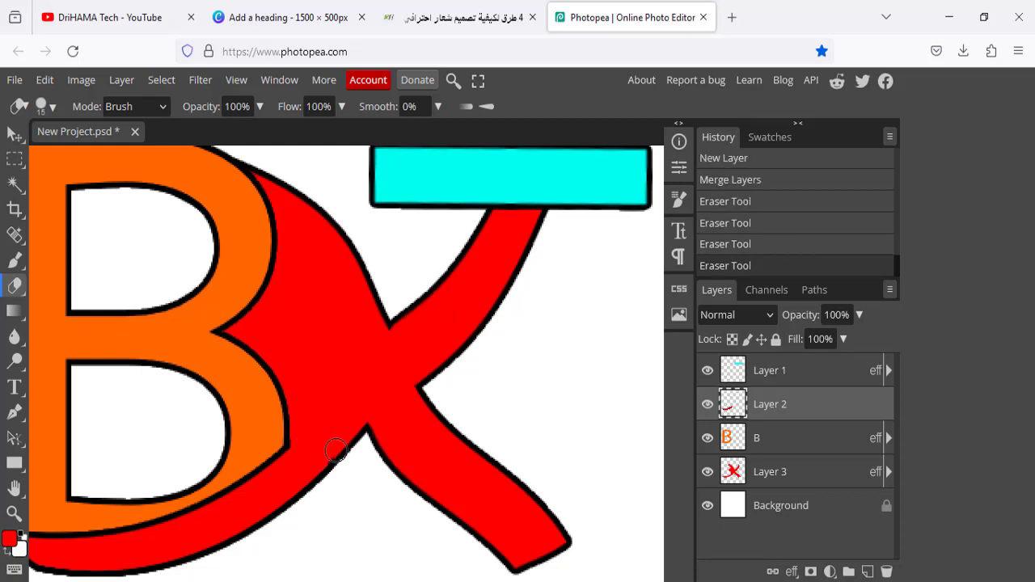
pyautogui.click(333, 457)
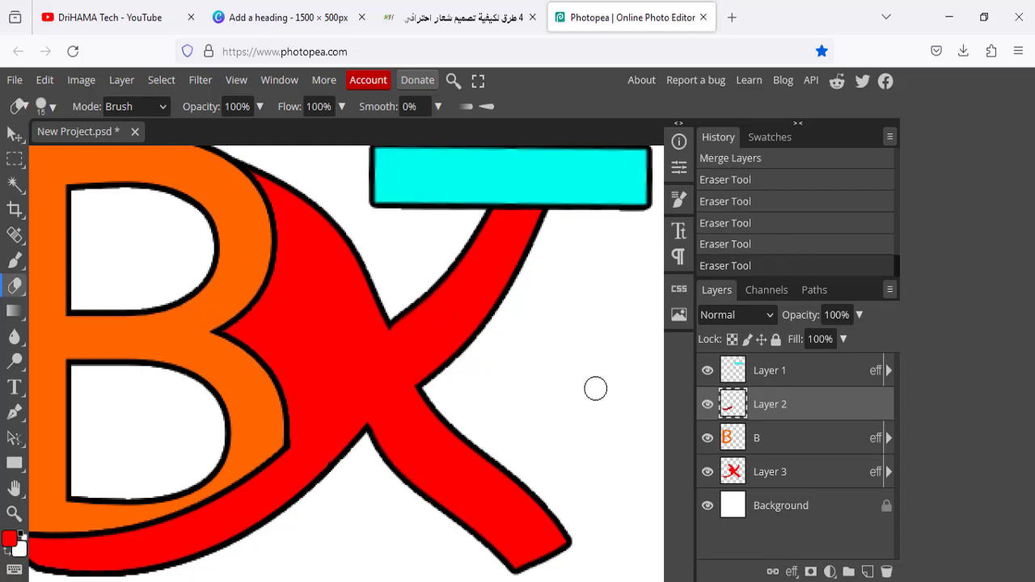
pyautogui.hotkey('ctrl', '-')
pyautogui.hotkey('ctrl', '-')
pyautogui.hotkey('ctrl', '-')
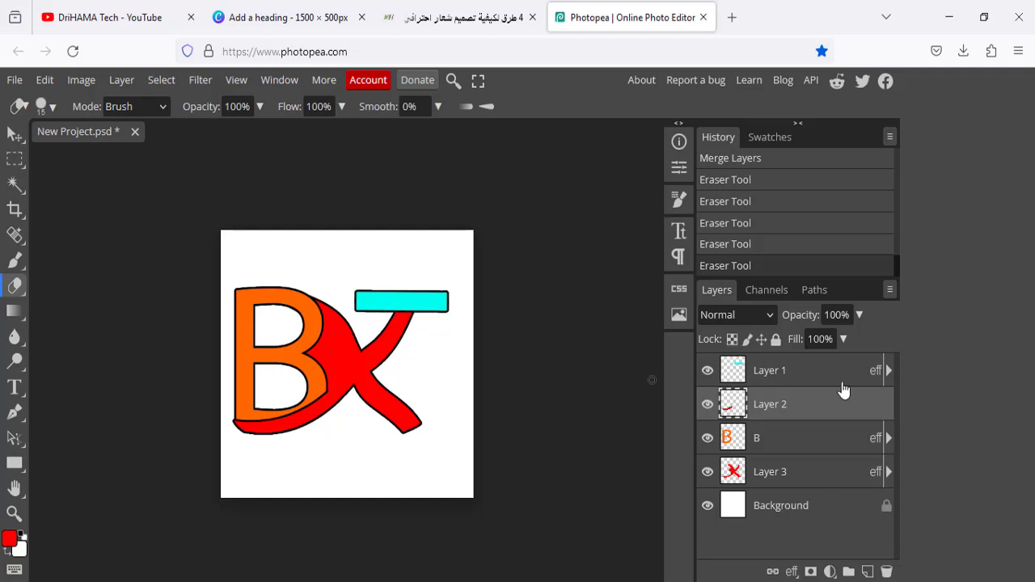
# - Select Layer 1 with the cyan bar, zoom in on it, and switch to the Move tool
pyautogui.click(848, 369)
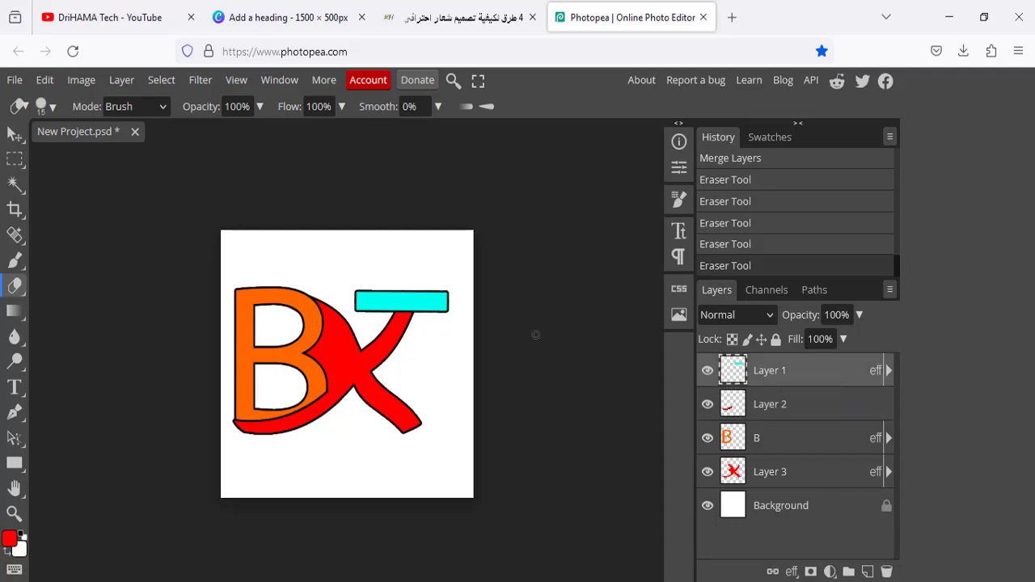
pyautogui.hotkey('ctrl', '+')
pyautogui.hotkey('ctrl', '+')
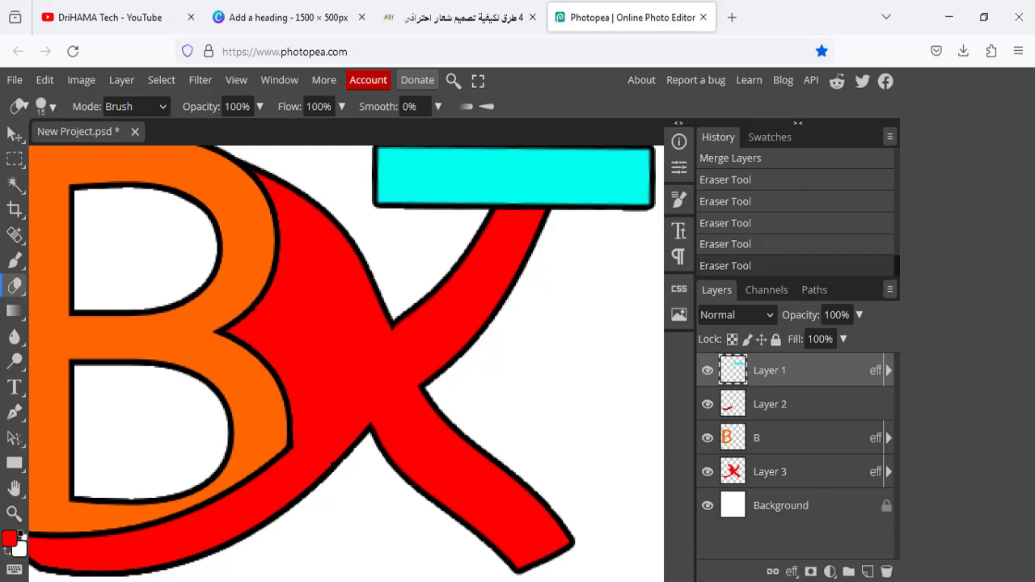
pyautogui.scroll(3, 606, 441)
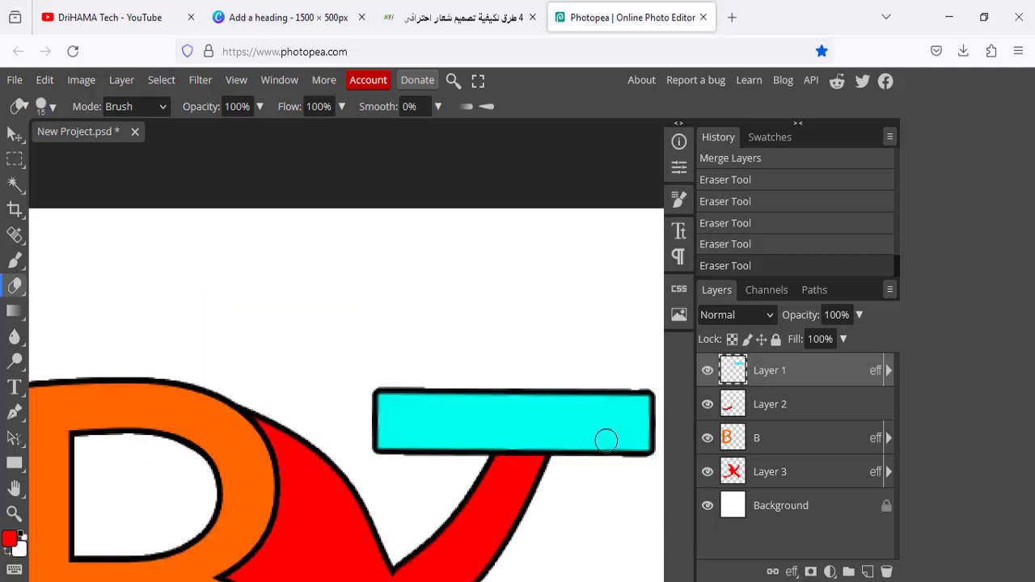
pyautogui.scroll(-1, 606, 441)
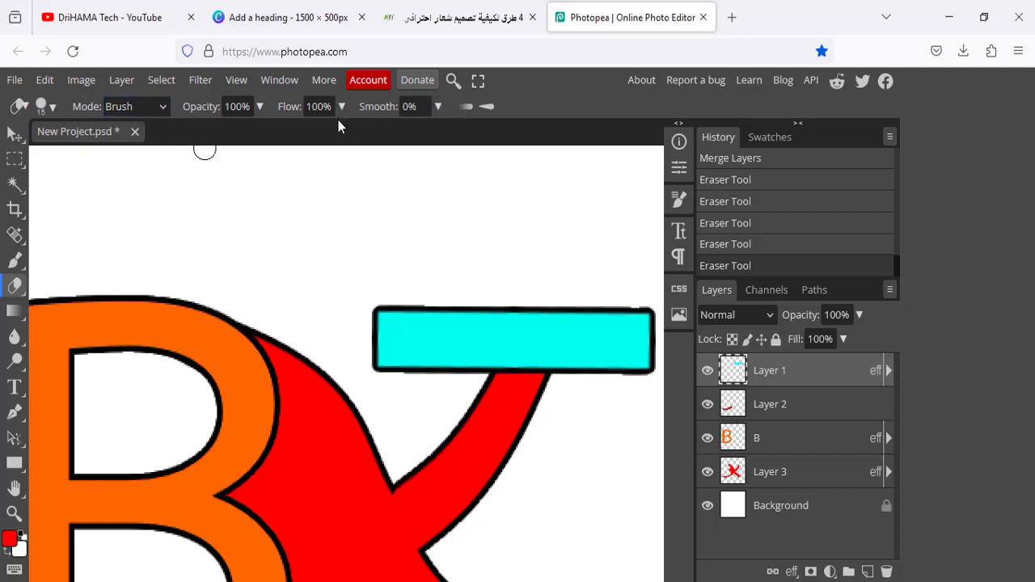
pyautogui.click(12, 134)
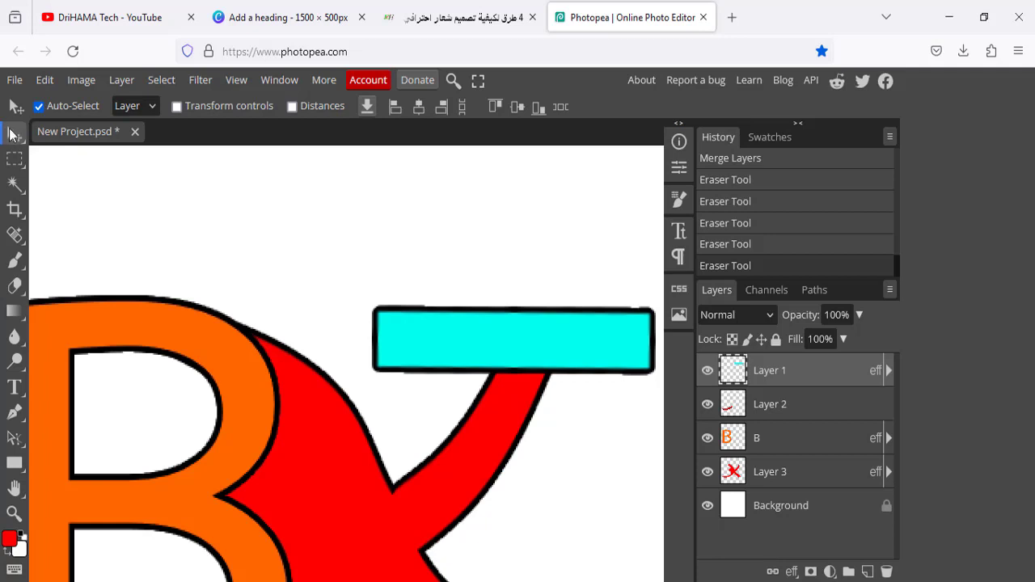
# - Put the cyan bar into Warp mode and add cross, vertical and horizontal grid splits
pyautogui.click(177, 106)
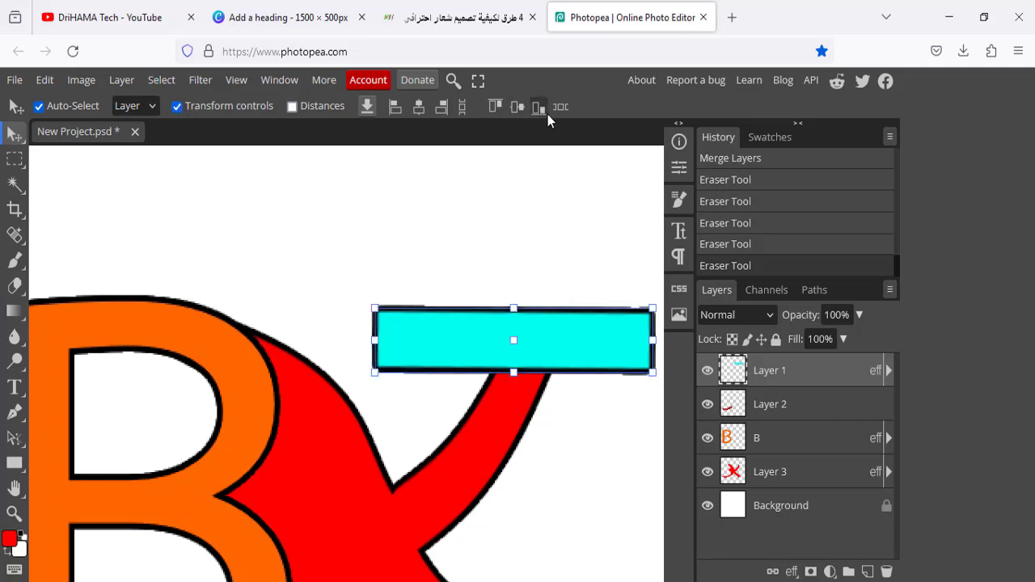
pyautogui.click(376, 313)
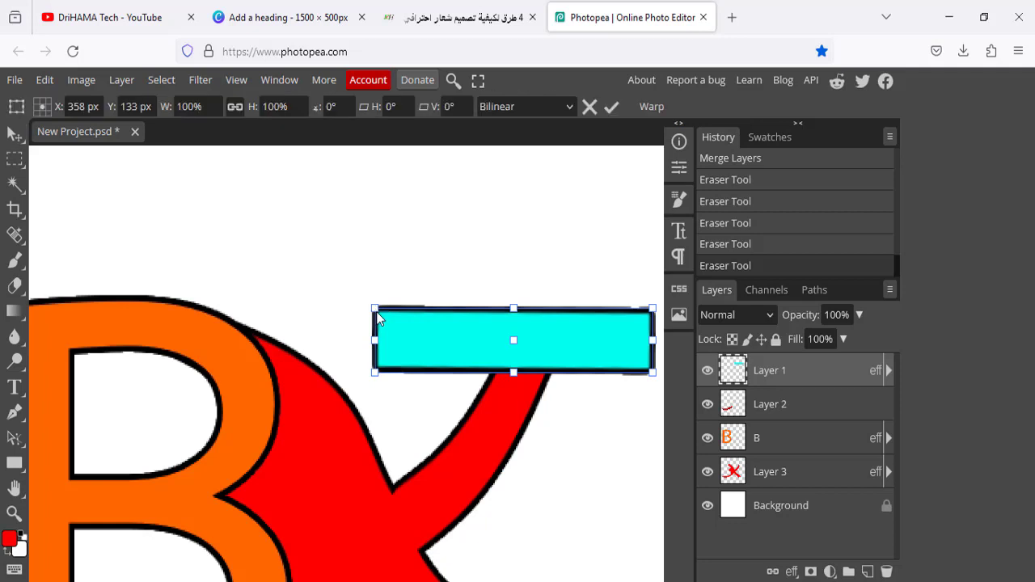
pyautogui.click(650, 107)
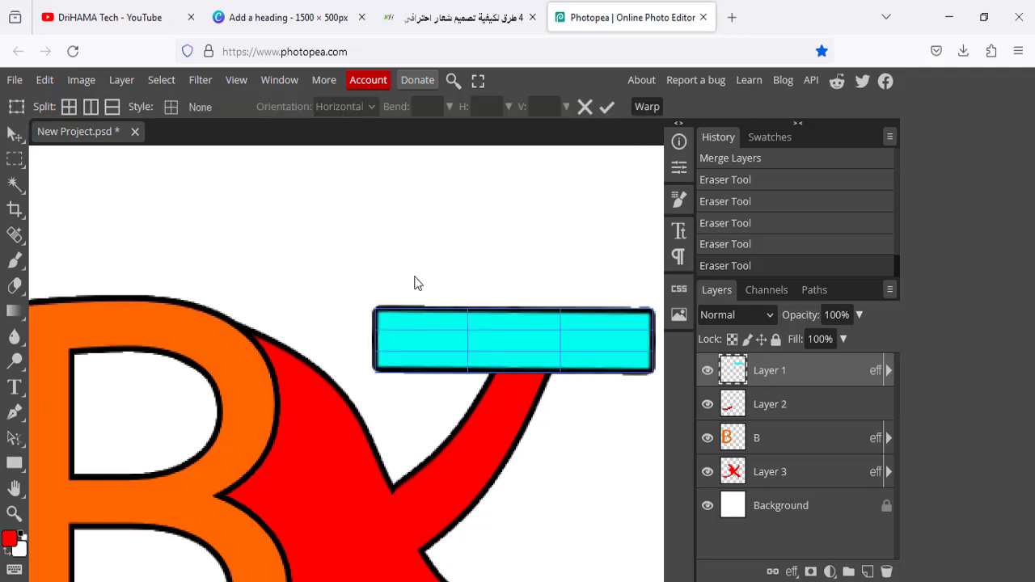
pyautogui.click(77, 113)
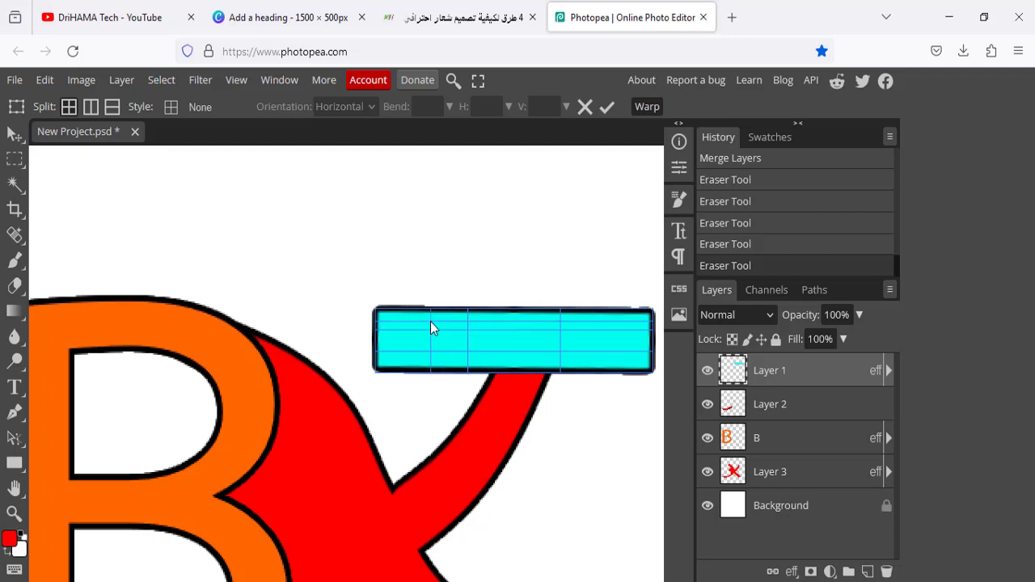
pyautogui.click(430, 321)
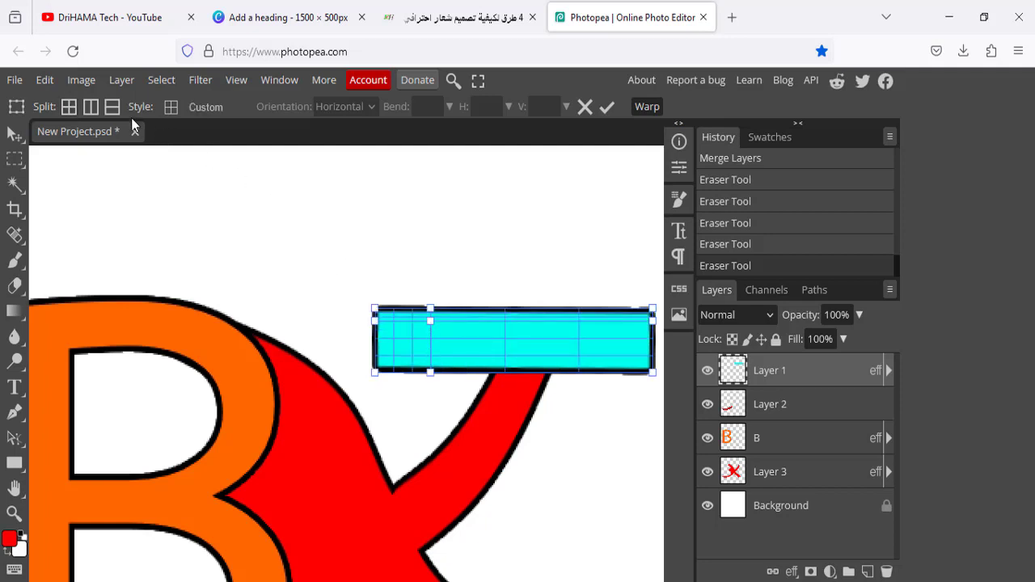
pyautogui.click(90, 106)
pyautogui.click(464, 325)
pyautogui.click(112, 106)
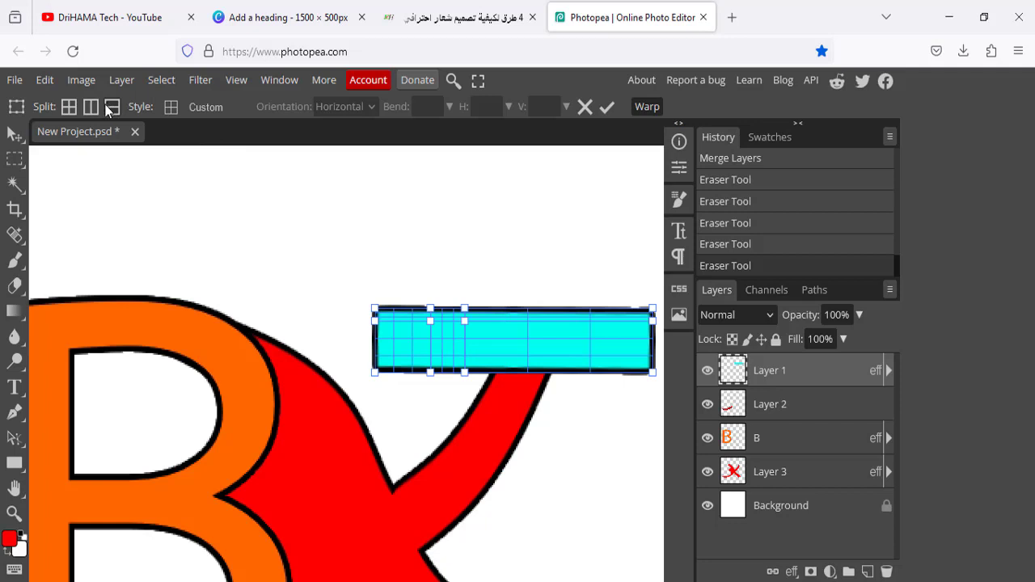
pyautogui.click(379, 350)
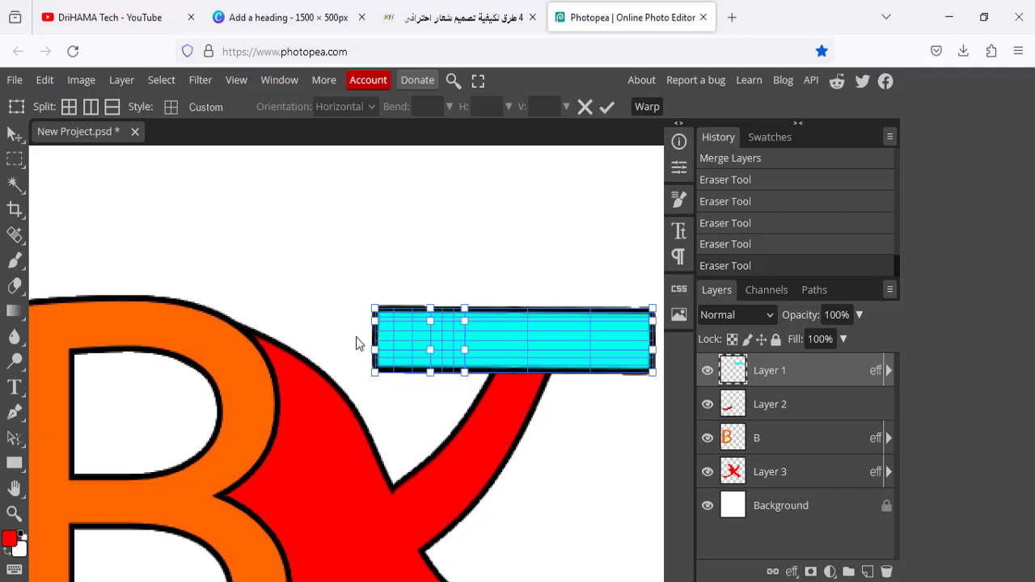
# - Warp the cyan bar's left end into a point and stretch its right end outward
pyautogui.moveTo(380, 341); pyautogui.dragTo(335, 340)
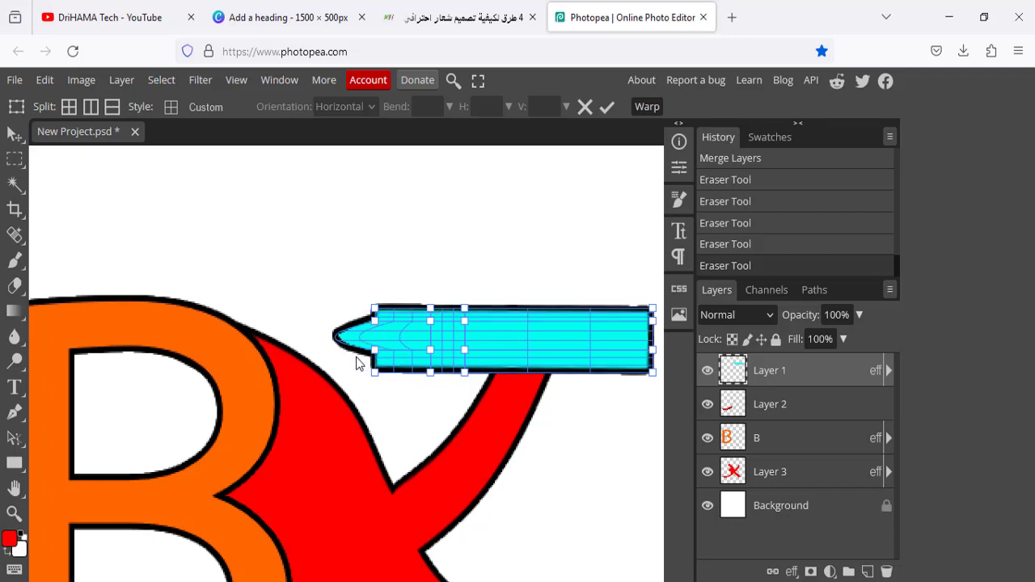
pyautogui.click(374, 358)
pyautogui.moveTo(374, 359)
pyautogui.mouseDown()
pyautogui.moveTo(377, 330)
pyautogui.moveTo(354, 366)
pyautogui.mouseUp()
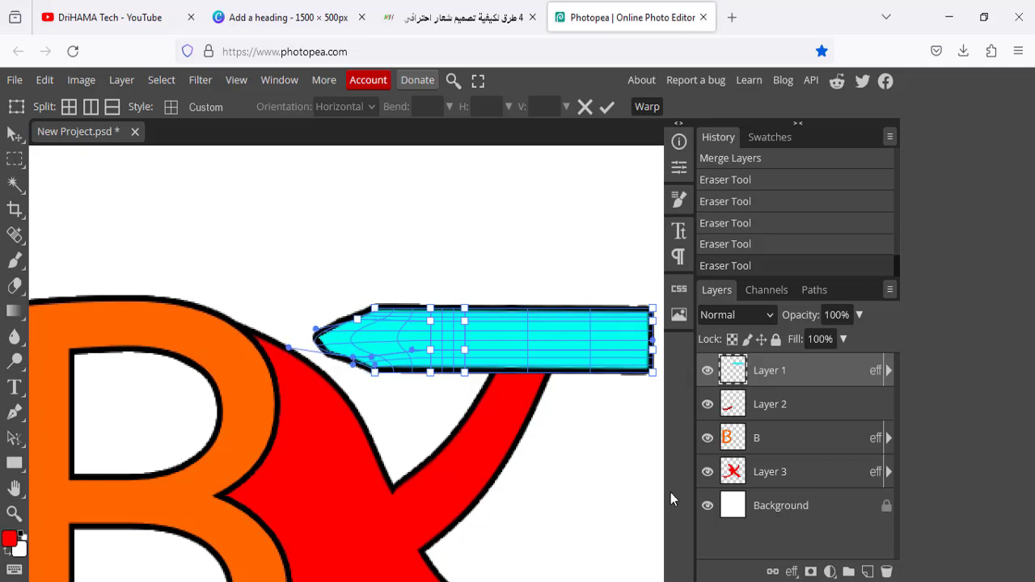
pyautogui.hscroll(2, 511, 492)
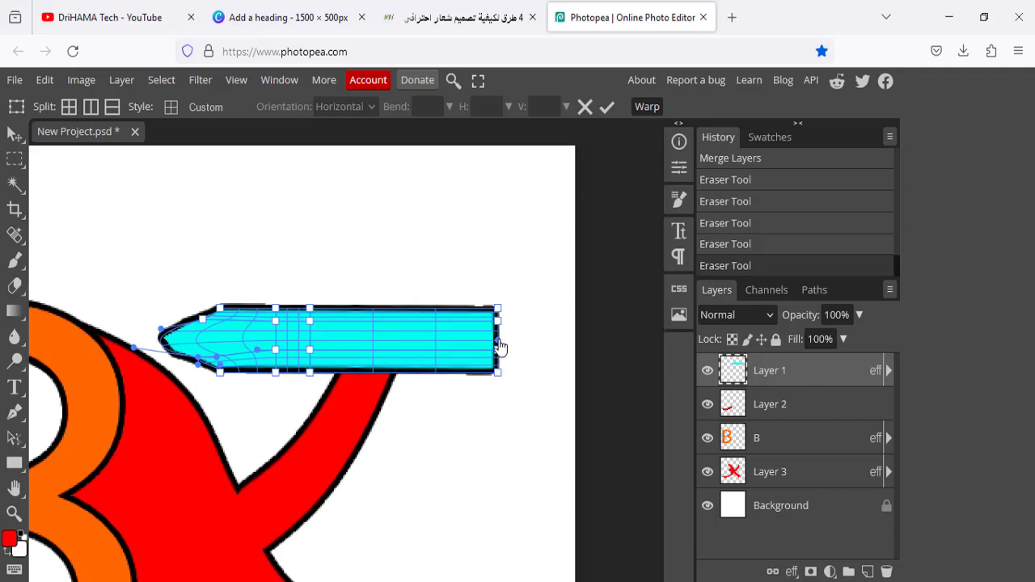
pyautogui.moveTo(499, 346); pyautogui.dragTo(547, 375)
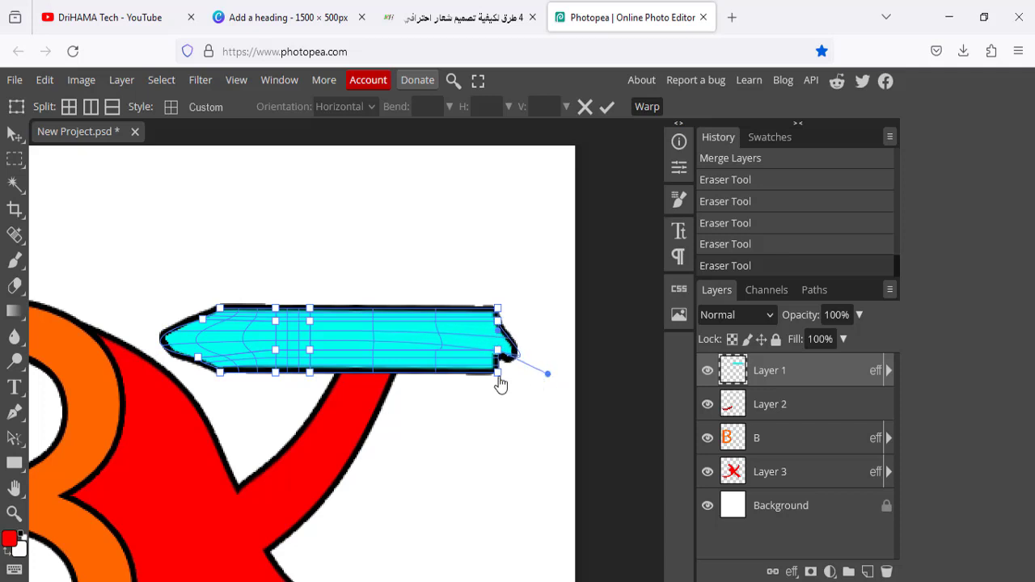
pyautogui.moveTo(499, 376)
pyautogui.mouseDown()
pyautogui.moveTo(502, 391)
pyautogui.moveTo(494, 374)
pyautogui.mouseUp()
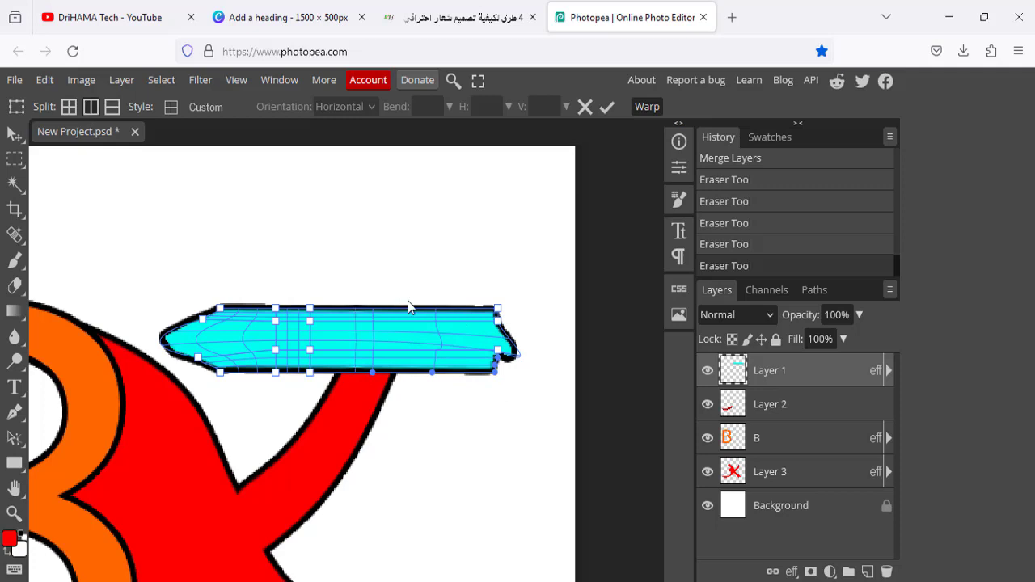
# - Bend the bar's right end down into a hooked spike over the X
pyautogui.click(458, 323)
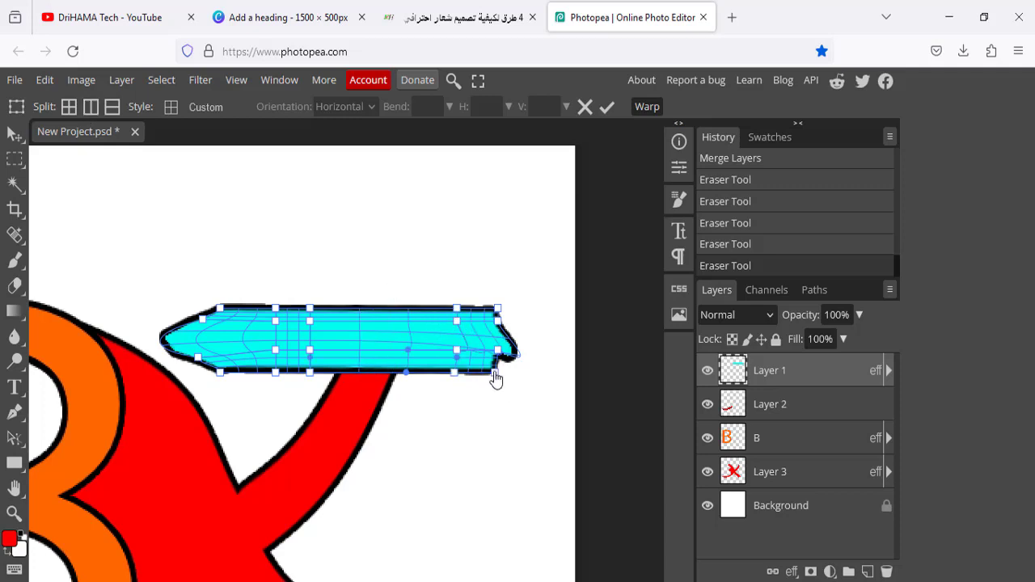
pyautogui.moveTo(495, 379); pyautogui.dragTo(490, 418)
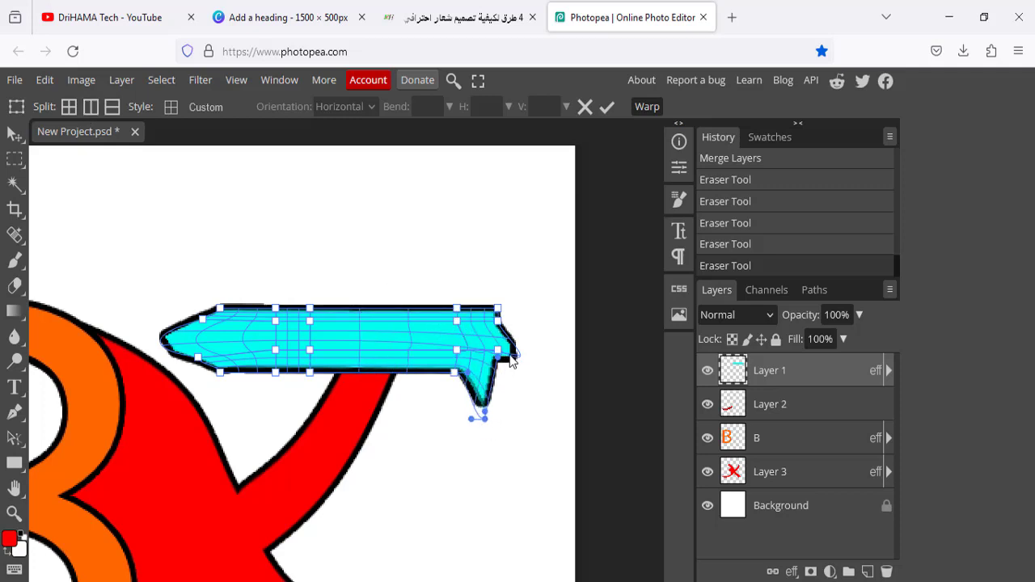
pyautogui.moveTo(511, 358); pyautogui.dragTo(553, 409)
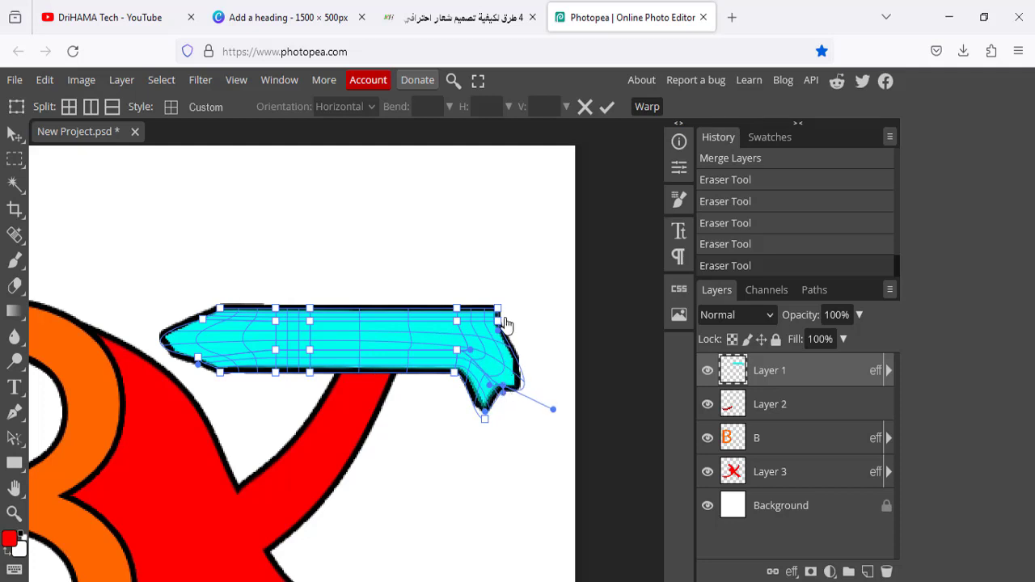
pyautogui.moveTo(498, 308); pyautogui.dragTo(513, 374)
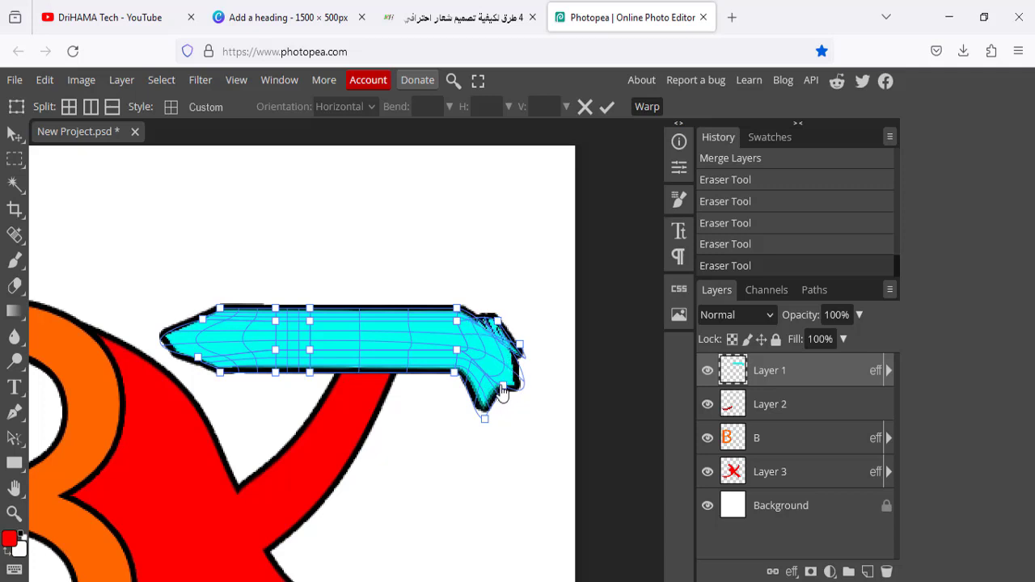
pyautogui.moveTo(502, 389); pyautogui.dragTo(498, 441)
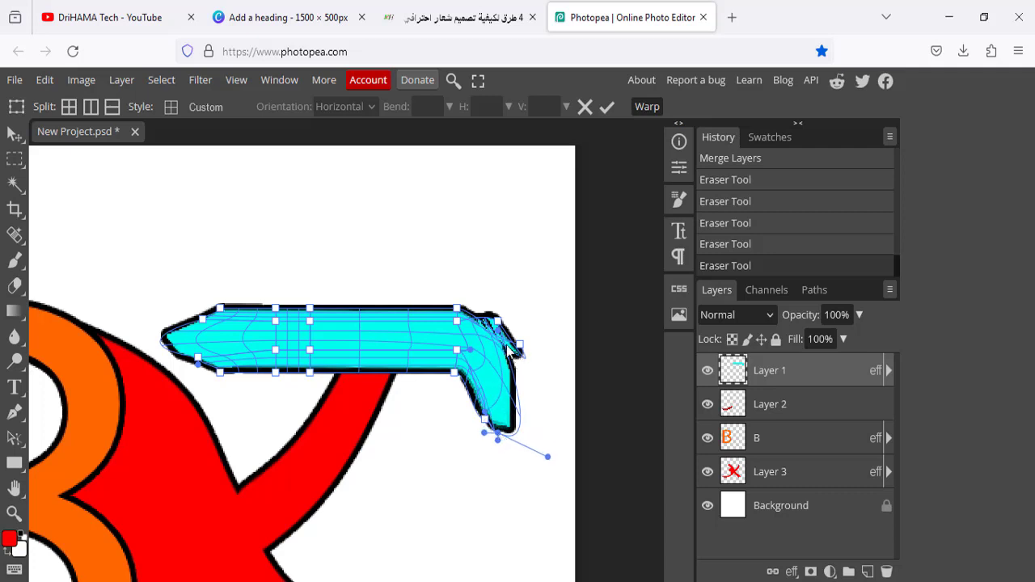
pyautogui.moveTo(507, 349); pyautogui.dragTo(496, 368)
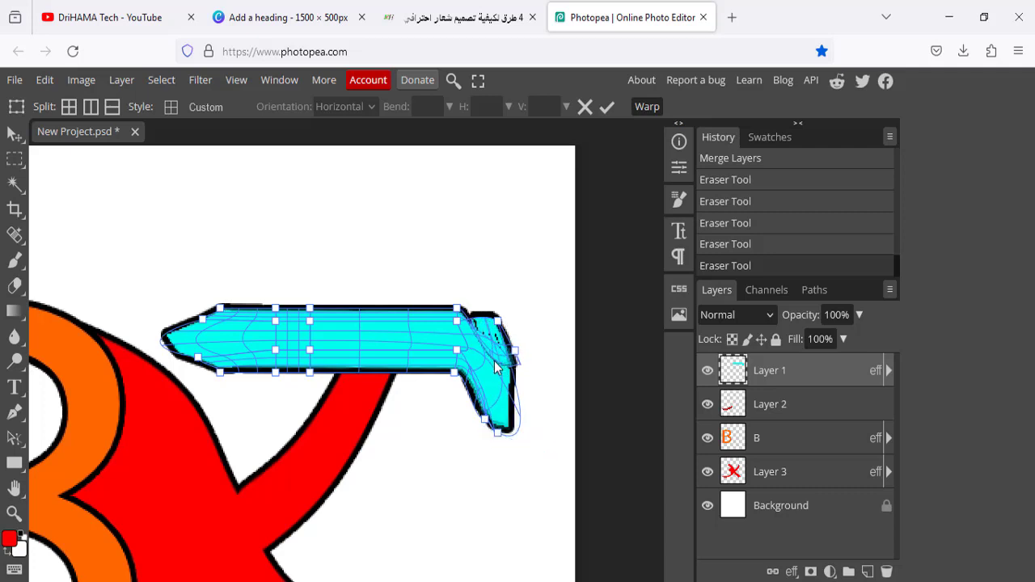
pyautogui.moveTo(492, 325)
pyautogui.mouseDown()
pyautogui.moveTo(490, 347)
pyautogui.moveTo(516, 362)
pyautogui.moveTo(510, 373)
pyautogui.moveTo(455, 393)
pyautogui.moveTo(453, 380)
pyautogui.mouseUp()
# - Add splits near the bend, smooth the bar's curved edges, and commit the warp
pyautogui.click(91, 106)
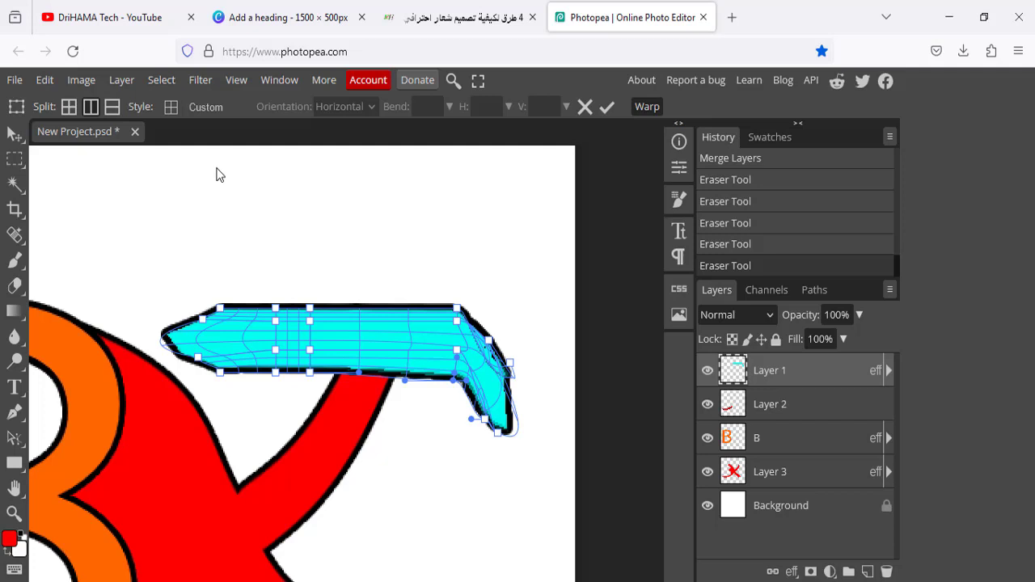
pyautogui.click(408, 332)
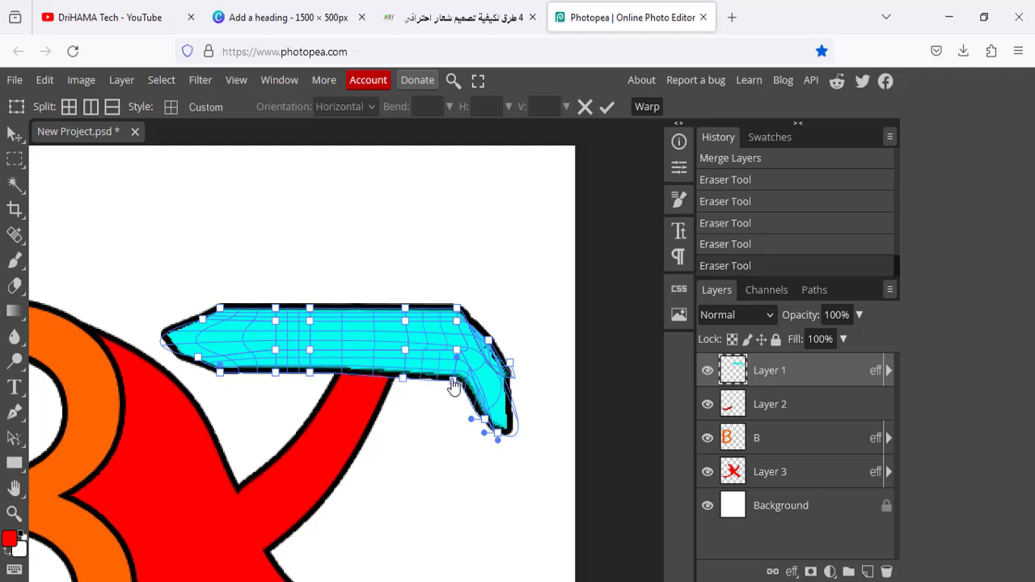
pyautogui.moveTo(453, 388); pyautogui.dragTo(441, 397)
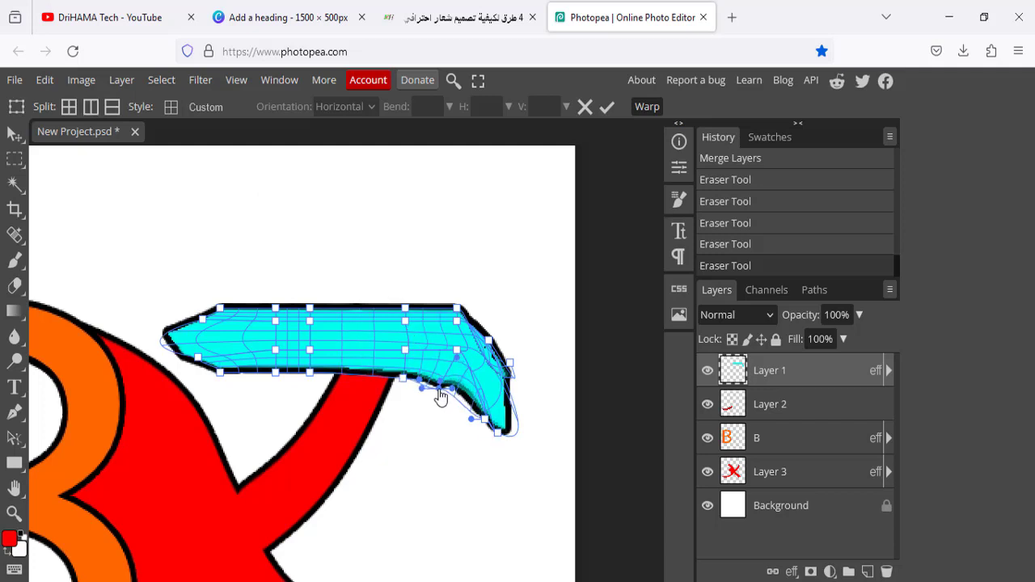
pyautogui.click(459, 321)
pyautogui.moveTo(459, 325); pyautogui.dragTo(458, 322)
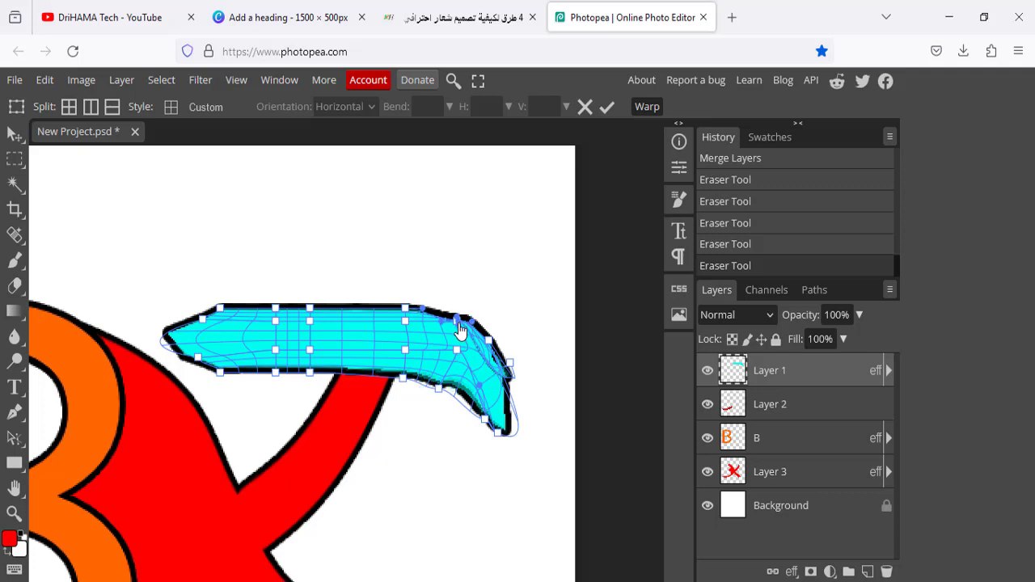
pyautogui.click(457, 394)
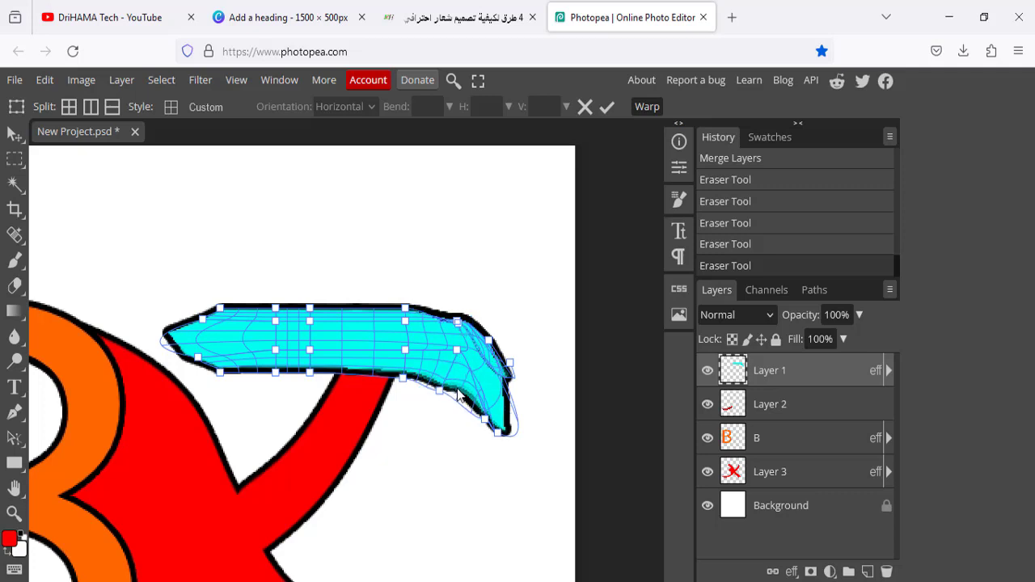
pyautogui.moveTo(476, 348); pyautogui.dragTo(463, 324)
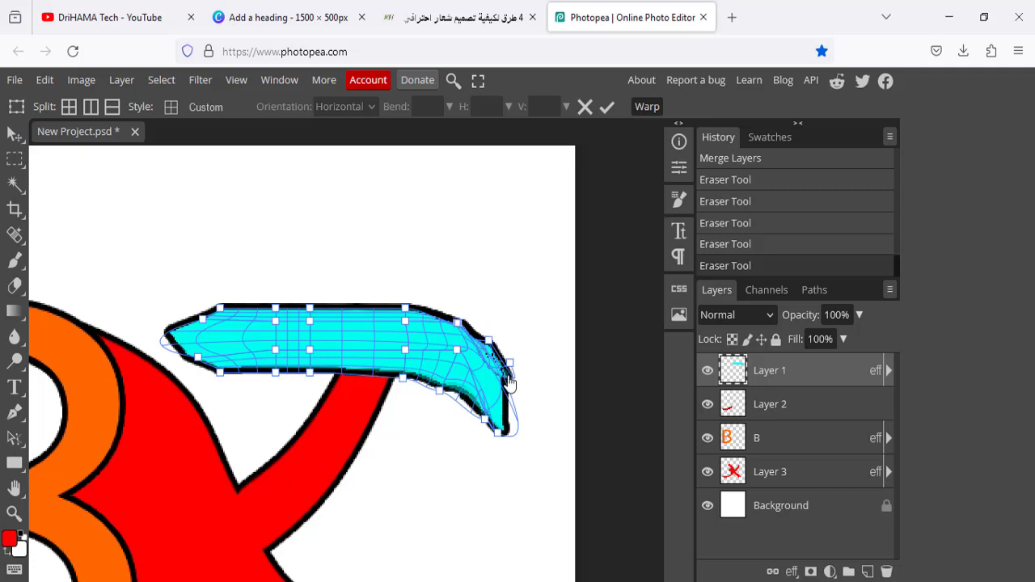
pyautogui.moveTo(509, 374); pyautogui.dragTo(507, 381)
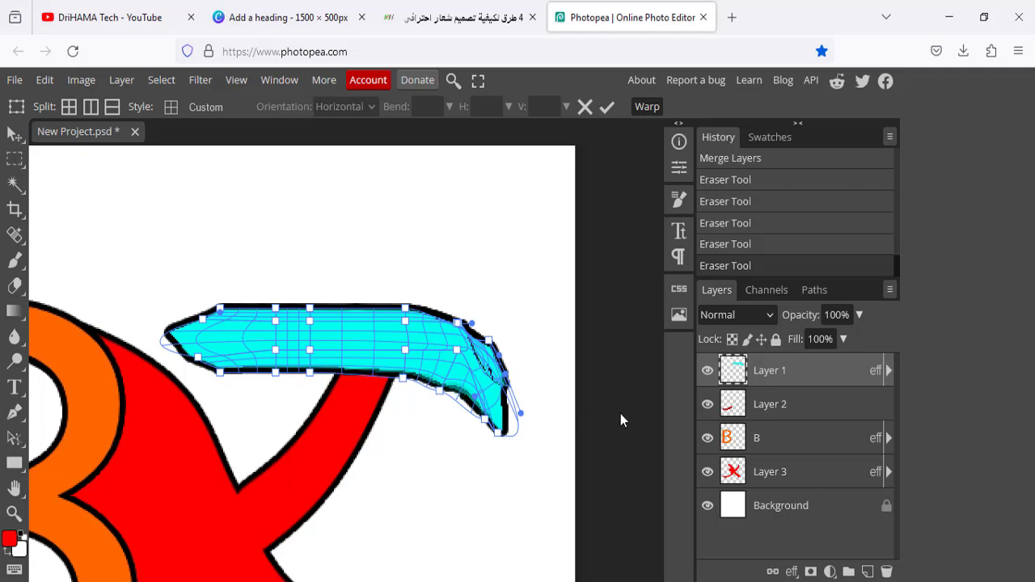
pyautogui.click(737, 369)
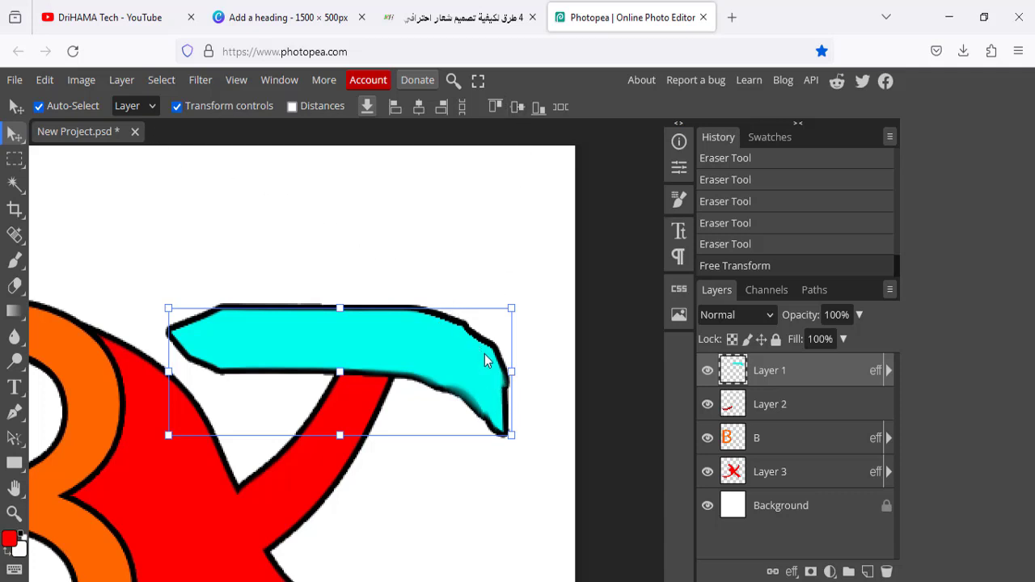
# - Put the cyan T bar (Layer 1) into warp mode and zoom out to see the whole logo
pyautogui.click(509, 309)
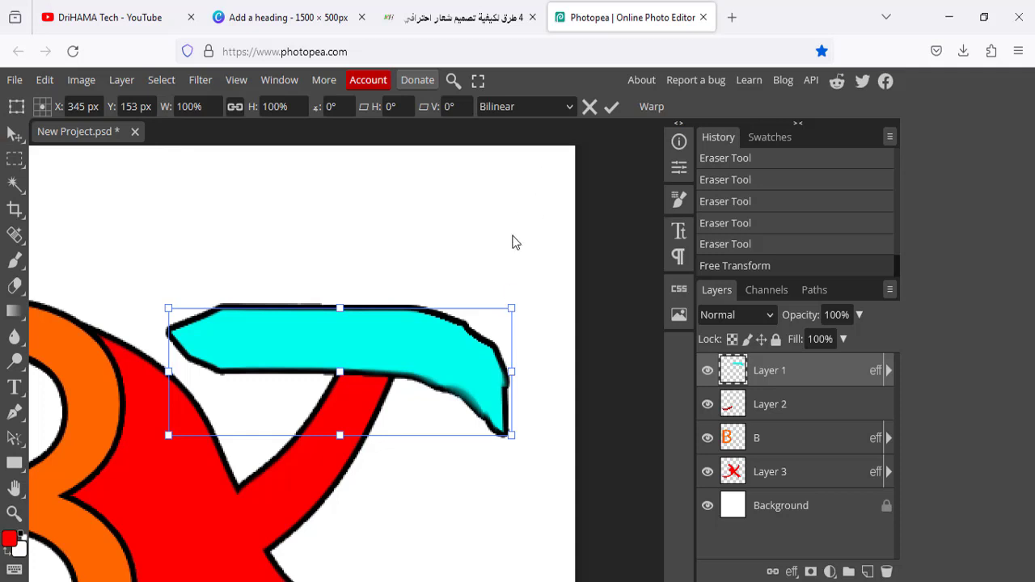
pyautogui.click(649, 107)
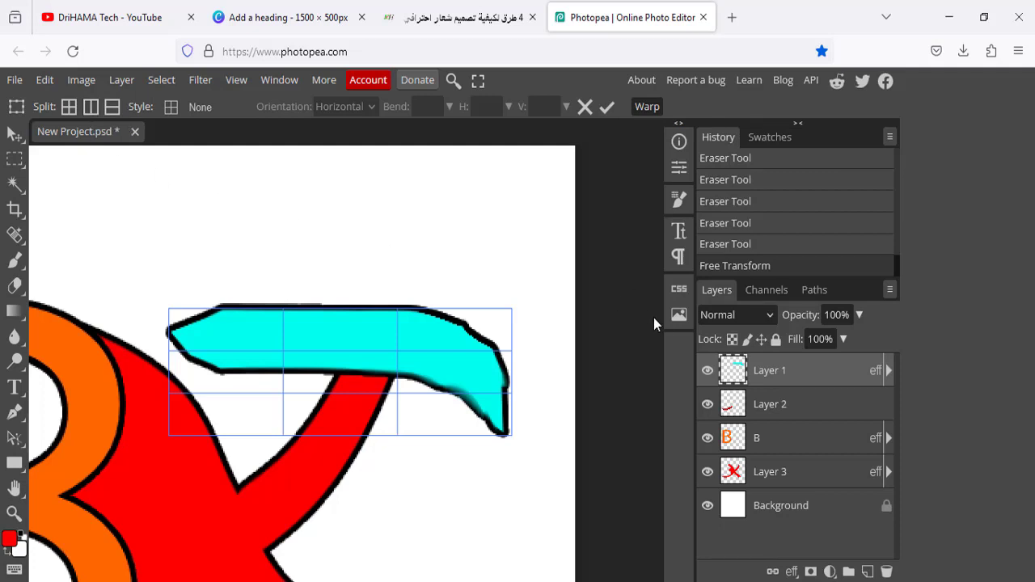
pyautogui.hotkey('ctrl', '-')
pyautogui.hotkey('ctrl', '-')
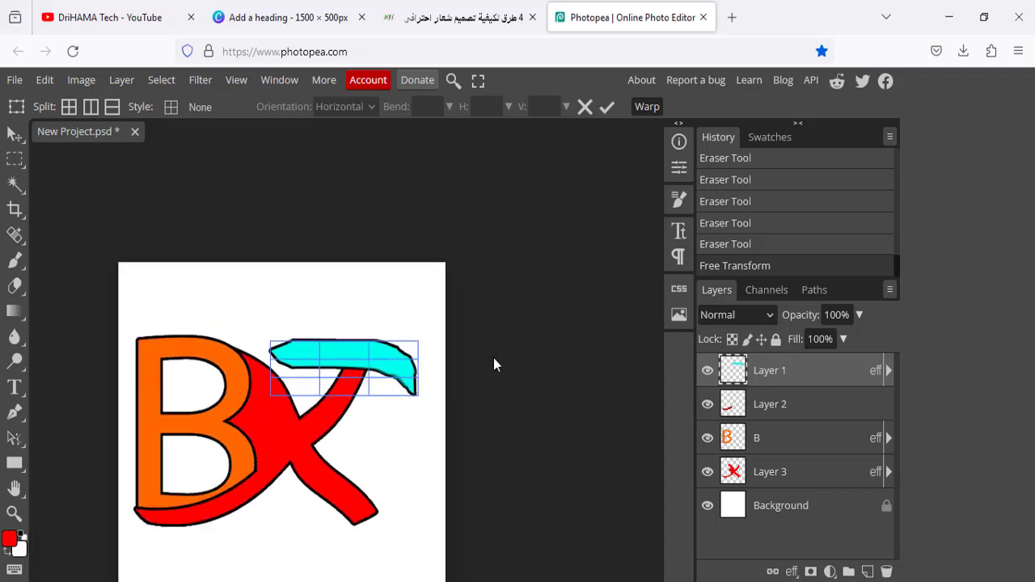
pyautogui.hotkey('ctrl', '-')
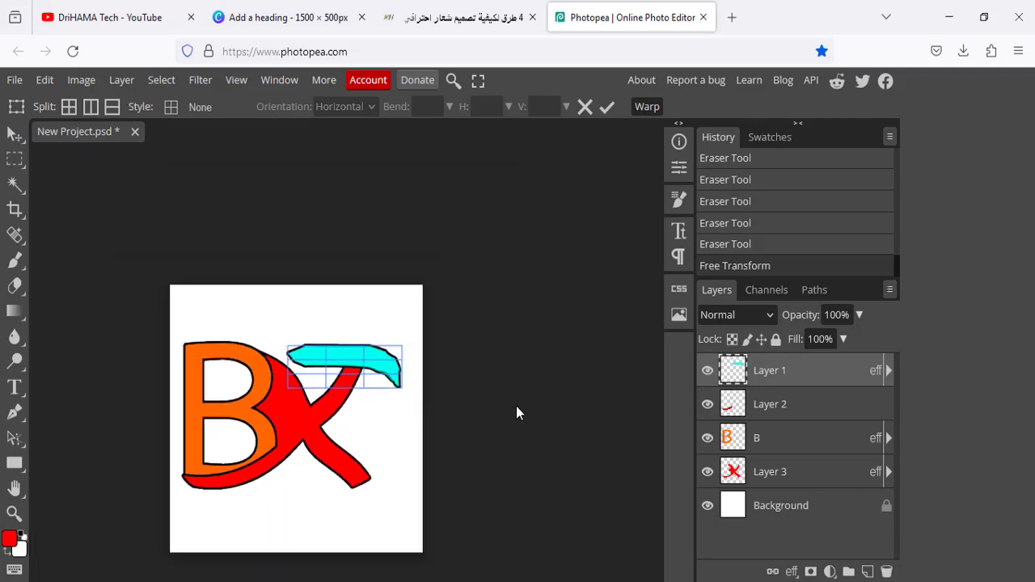
pyautogui.scroll(-3, 515, 420)
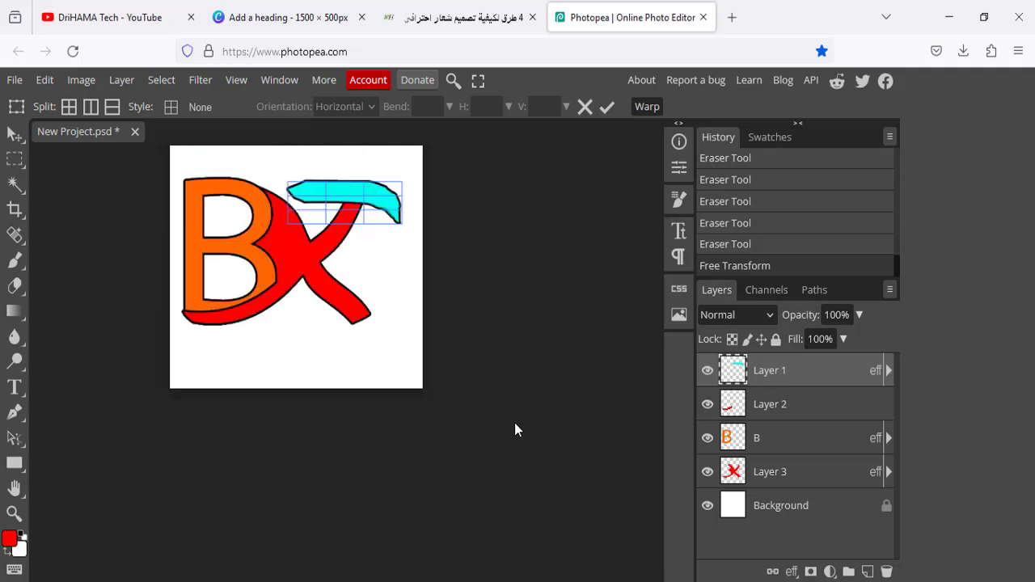
pyautogui.scroll(1, 514, 422)
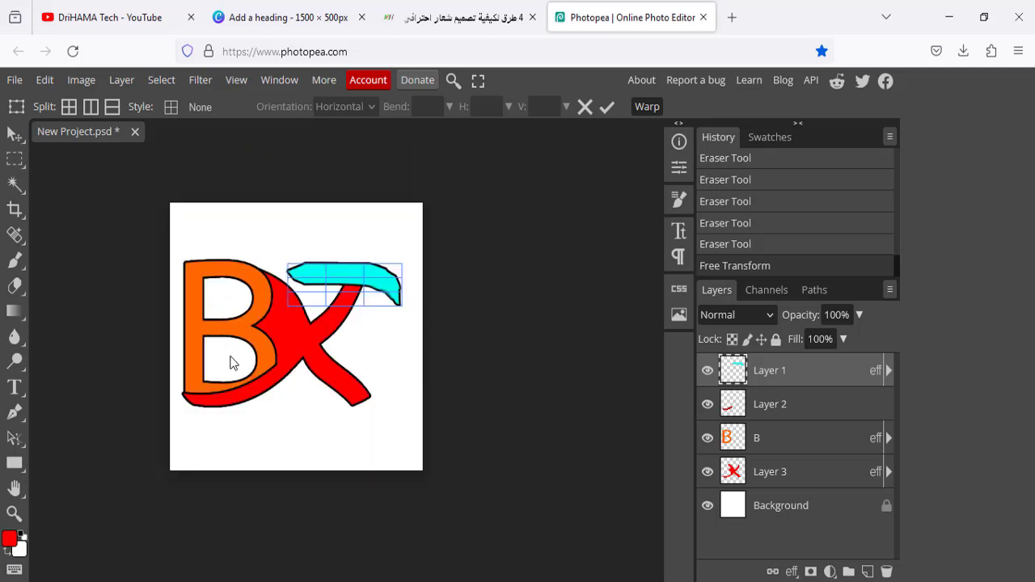
# - Save the project as New Project.psd and dismiss the browser downloads panel
pyautogui.click(16, 81)
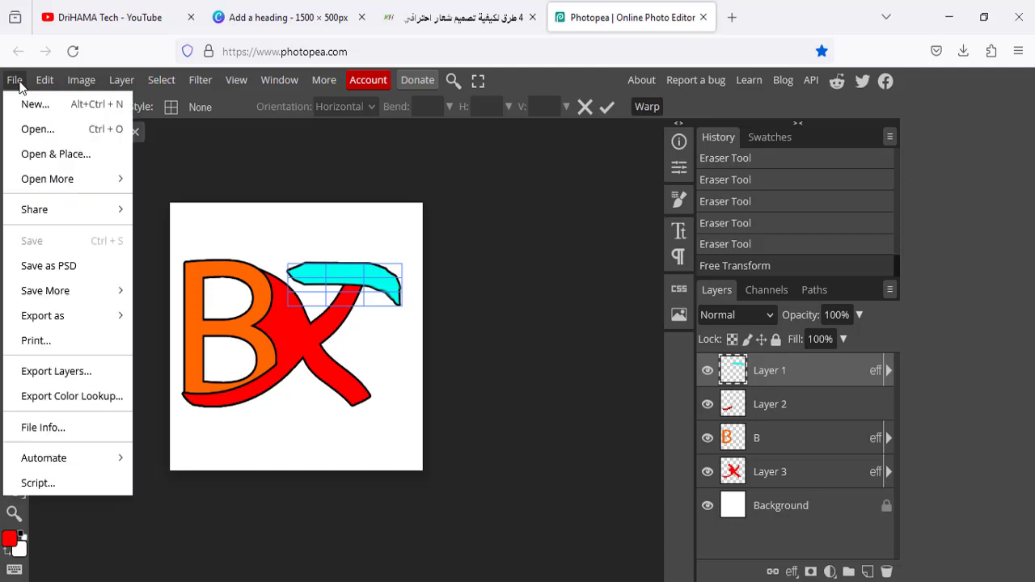
pyautogui.click(60, 270)
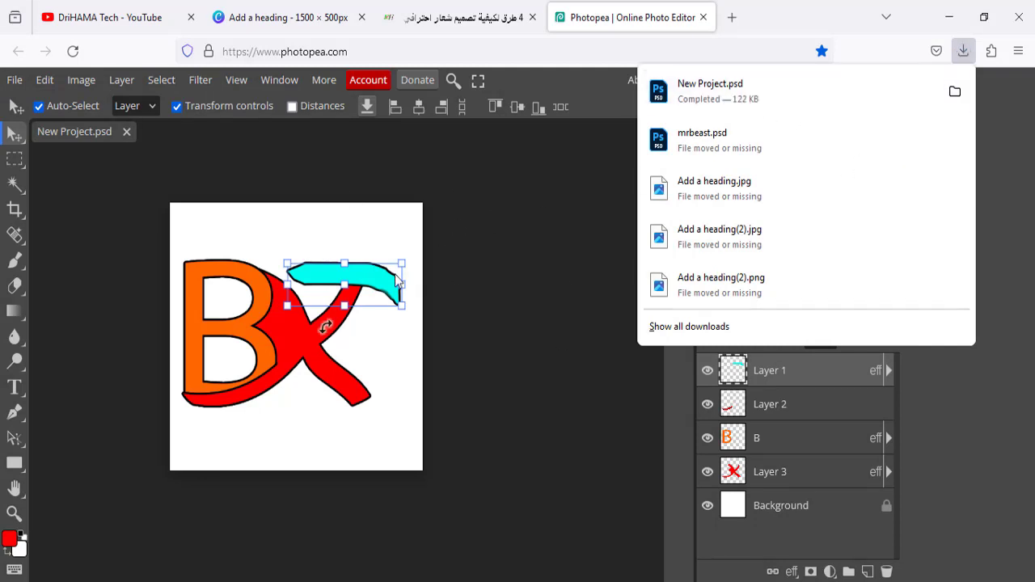
pyautogui.click(564, 293)
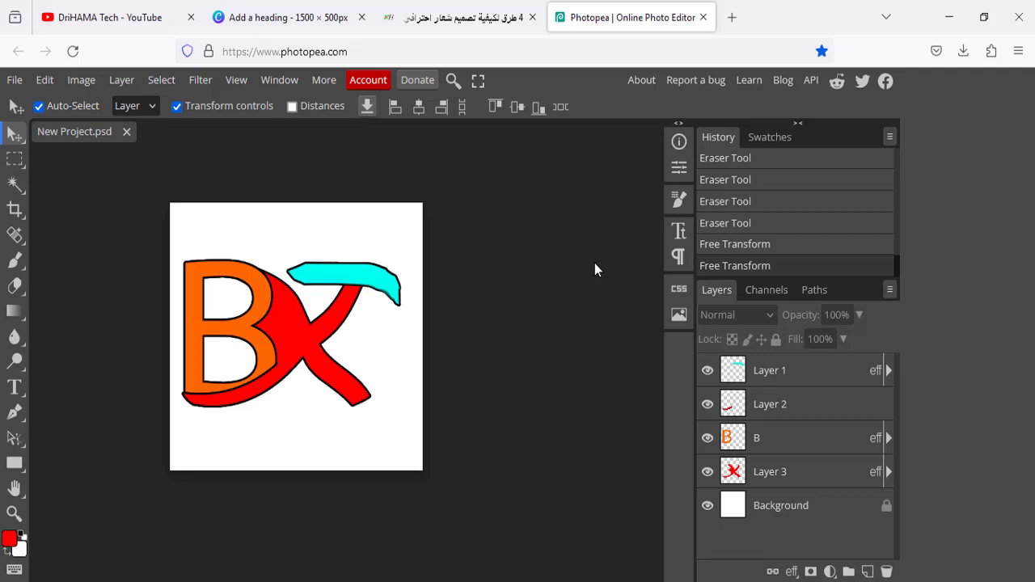
pyautogui.click(15, 80)
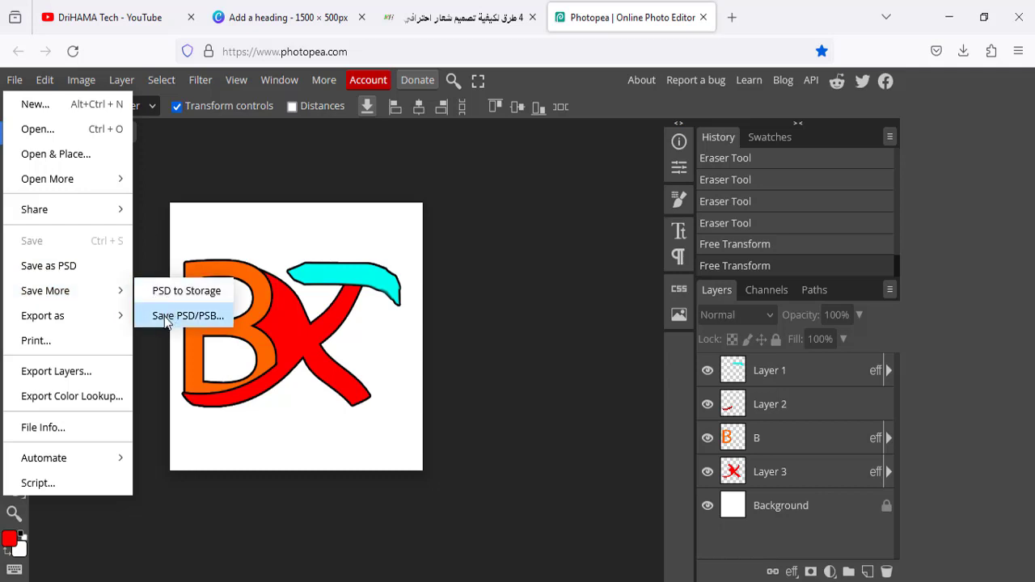
pyautogui.moveTo(65, 316)
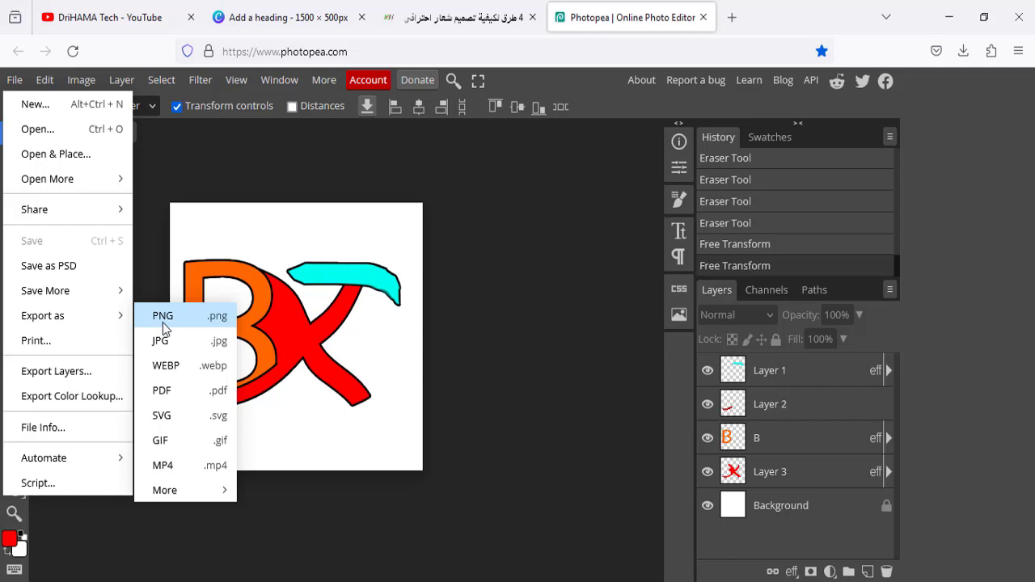
# - Export the logo as New Project.jpg, a 500×500 JPG at 70% quality
pyautogui.click(172, 341)
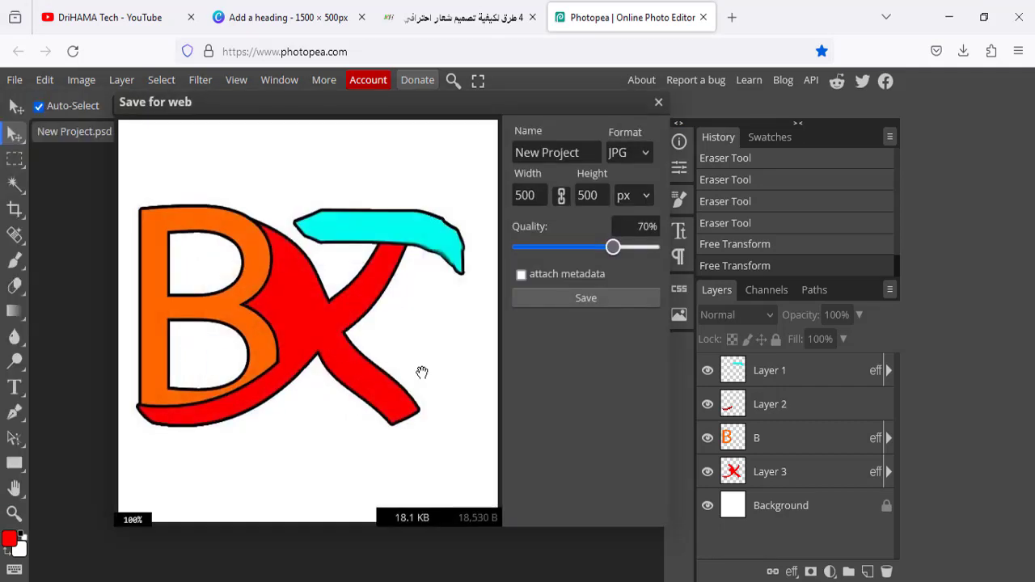
pyautogui.moveTo(553, 105); pyautogui.dragTo(532, 143)
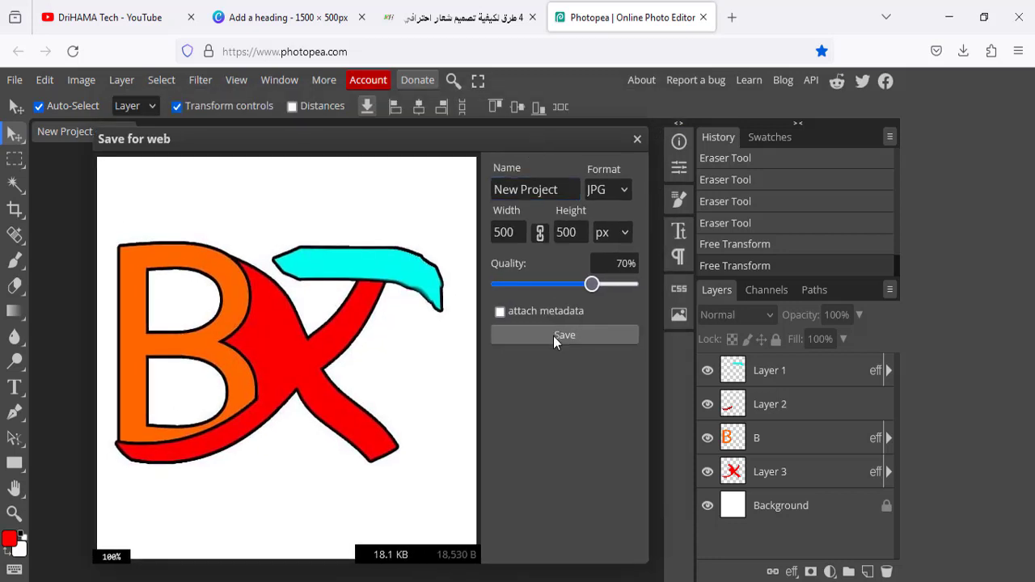
pyautogui.click(555, 337)
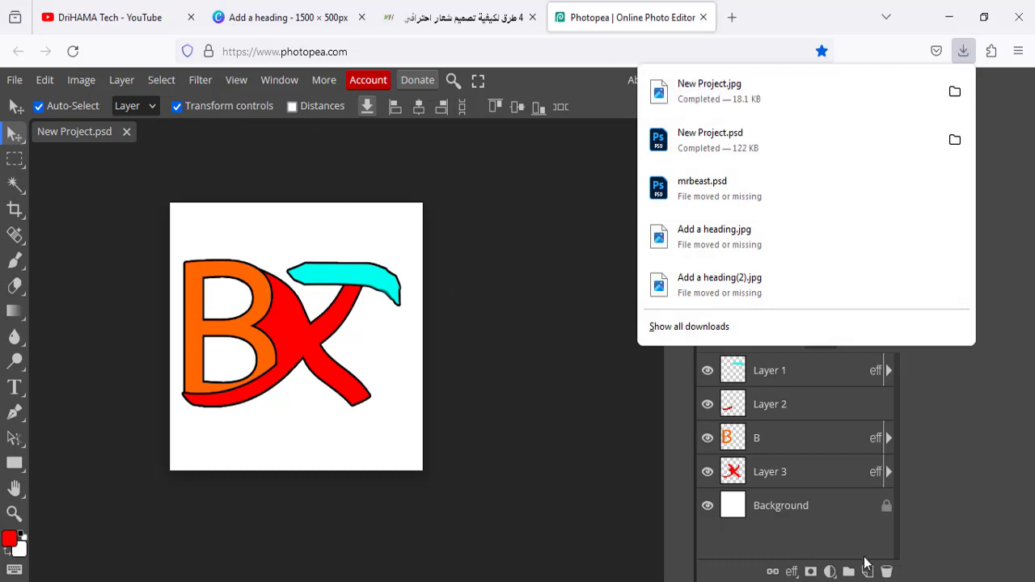
# - Hide the white Background layer and export the logo as transparent New Project.png
pyautogui.click(708, 505)
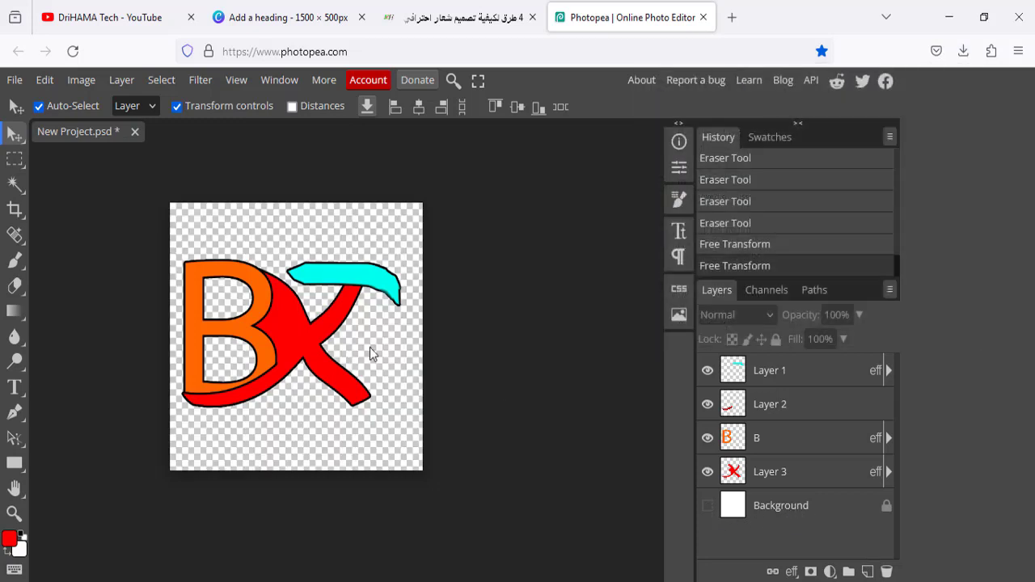
pyautogui.click(15, 80)
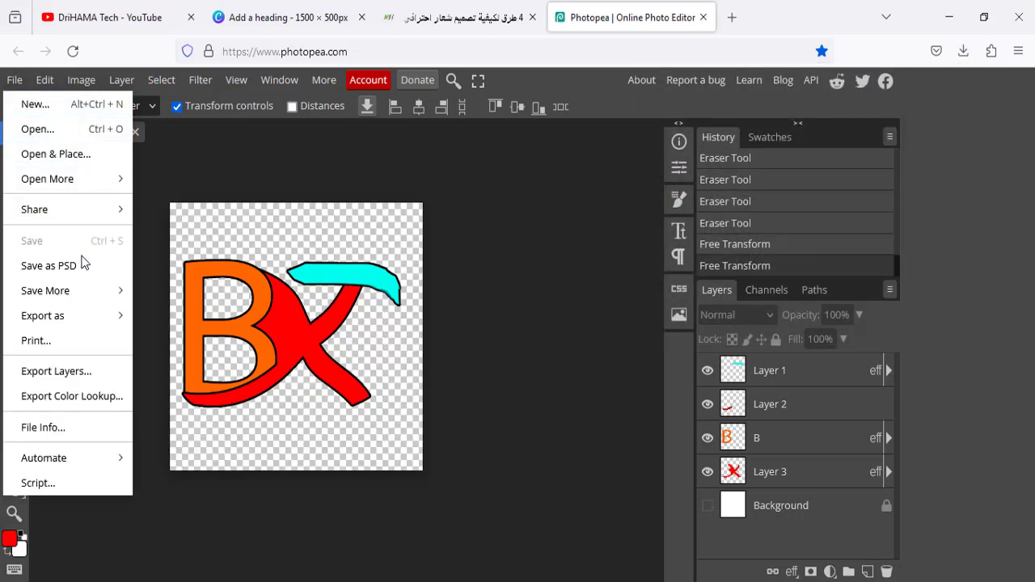
pyautogui.moveTo(43, 315)
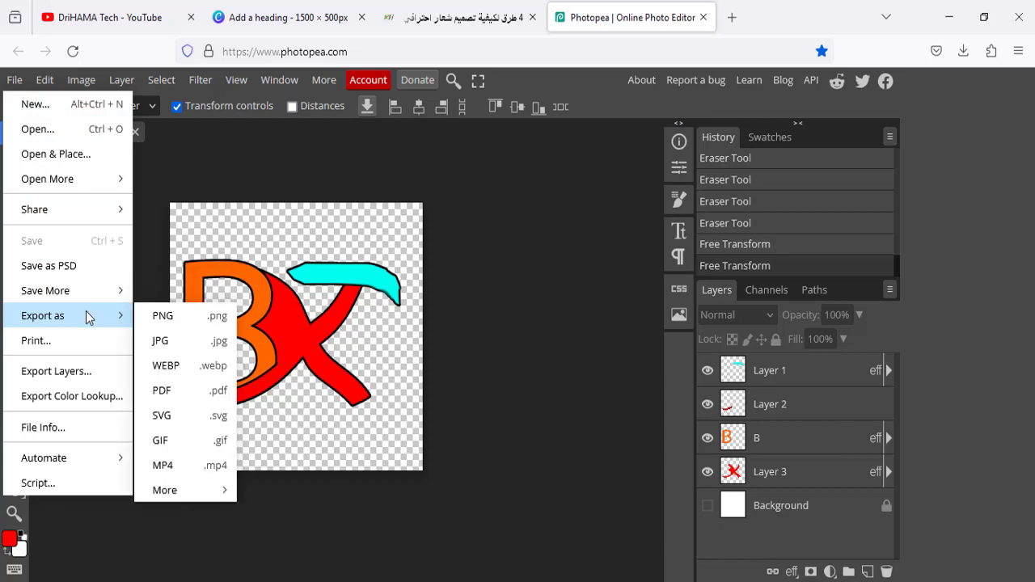
pyautogui.click(166, 317)
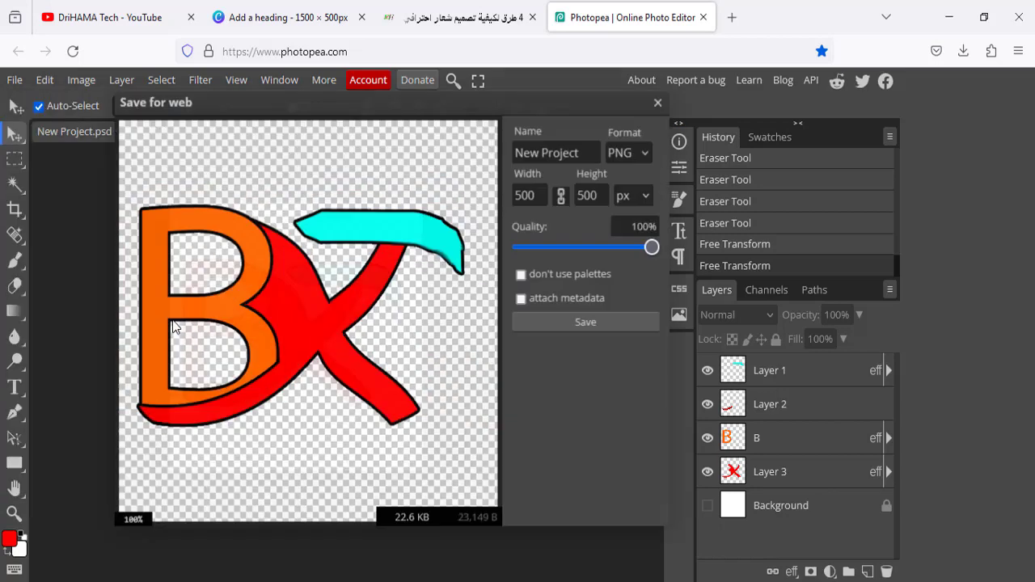
pyautogui.click(572, 322)
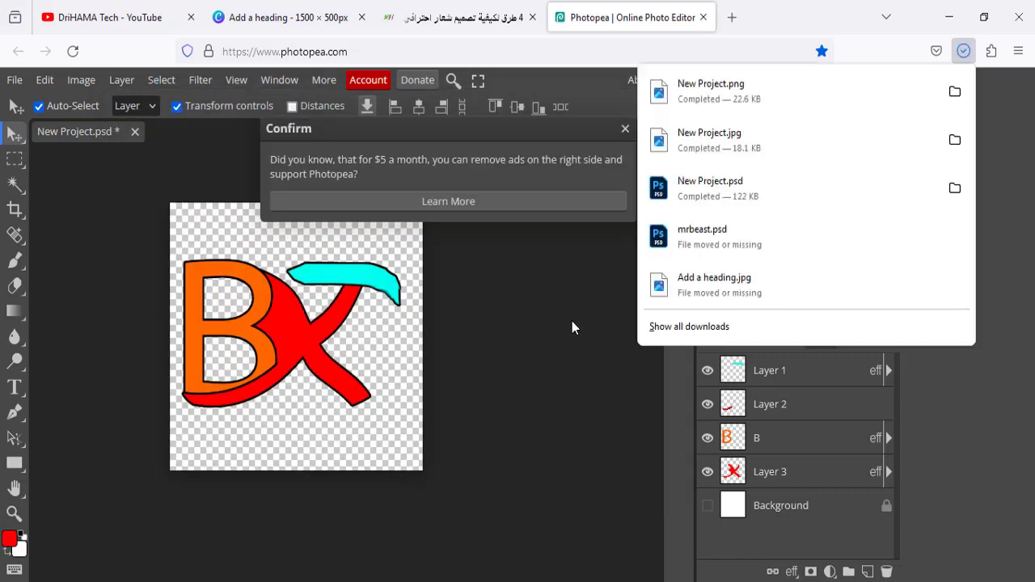
# - Open the downloaded PNG in Photos to check its transparency, then close the viewer
pyautogui.click(762, 91)
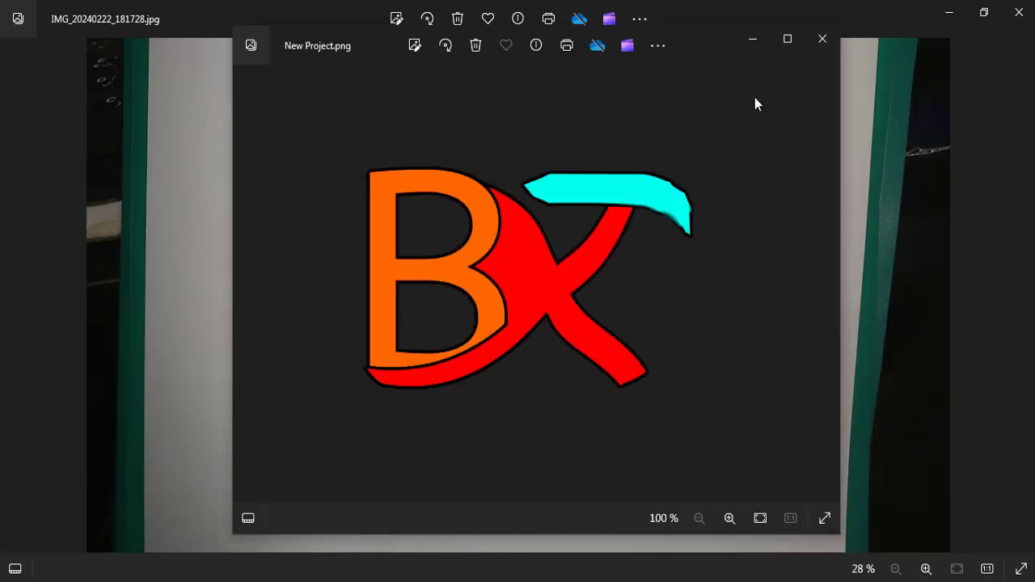
pyautogui.click(821, 39)
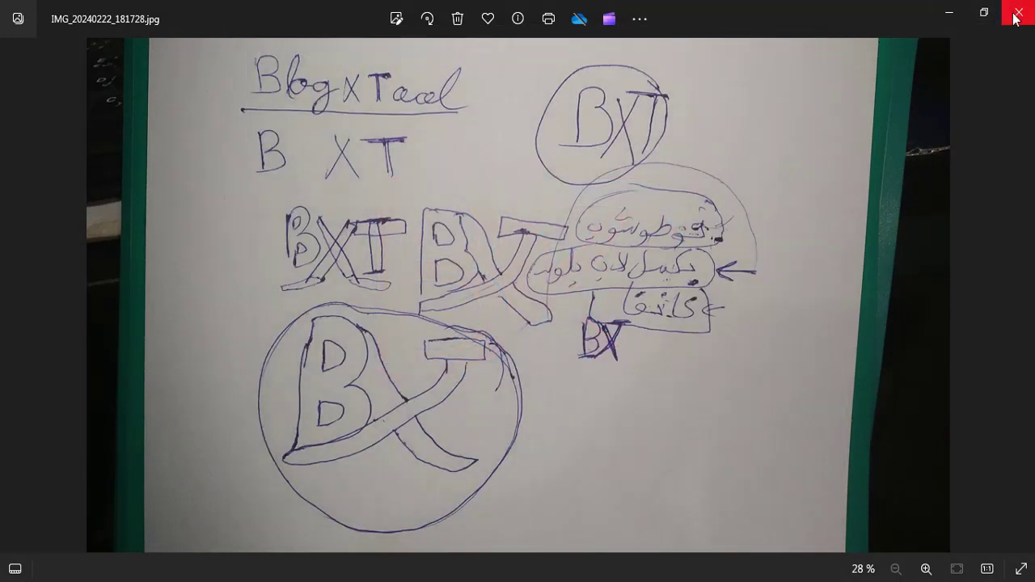
pyautogui.click(946, 15)
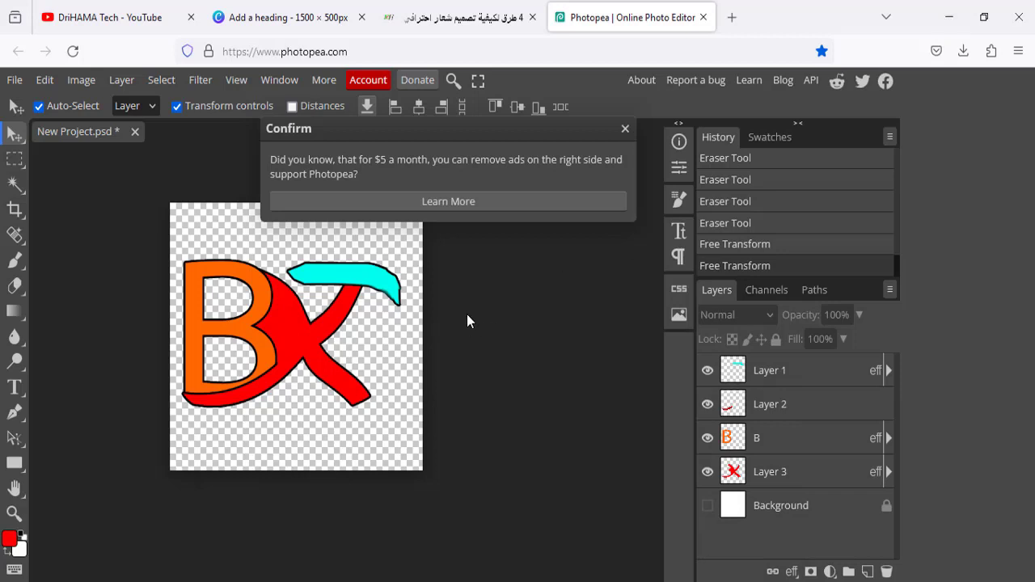
# - Dismiss the donation popup and switch to the drihama.com logo-design article
pyautogui.click(624, 129)
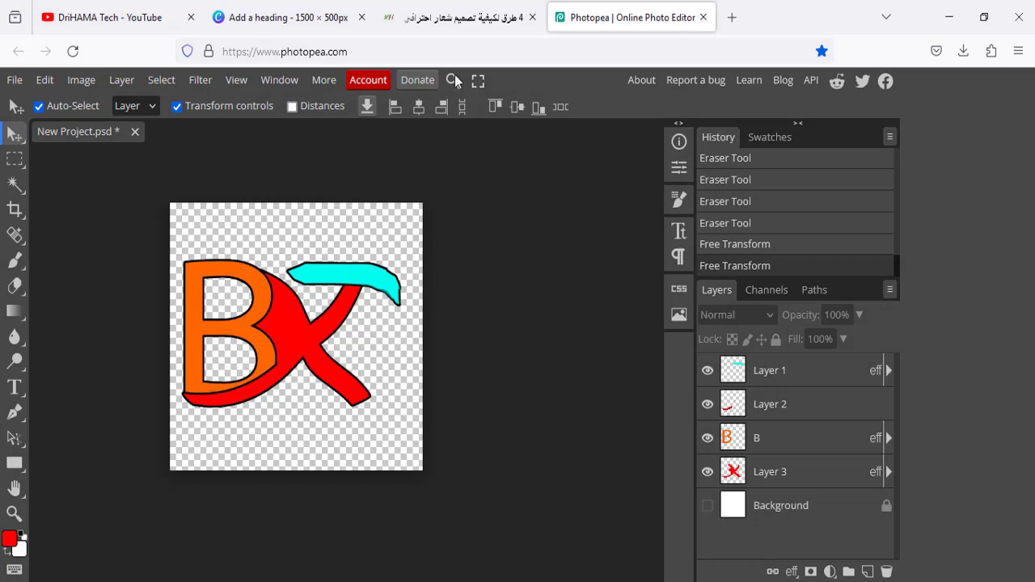
pyautogui.click(440, 23)
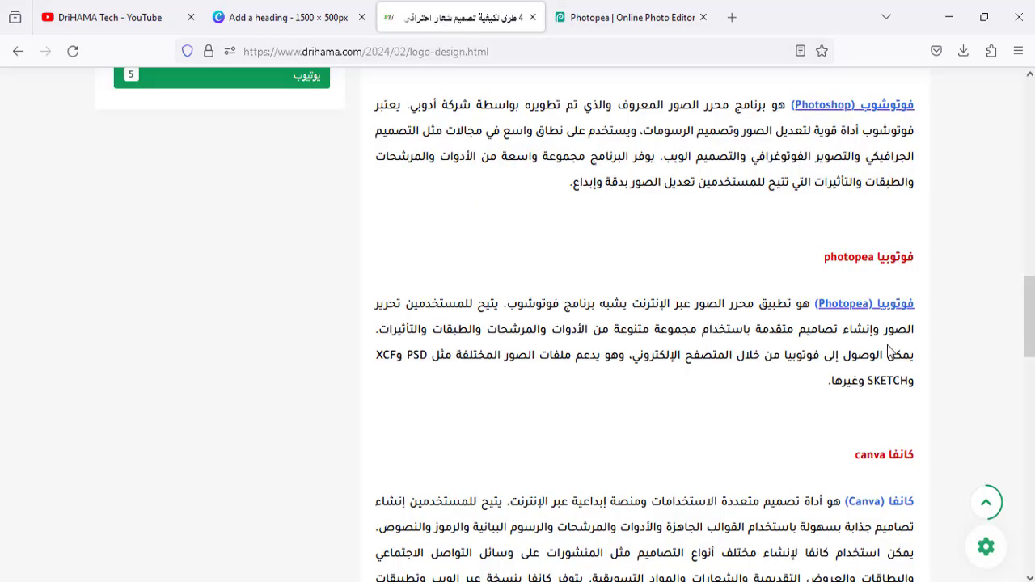
# - Revisit the Photopea tab and the article, then bring up the DriHAMA Tech YouTube videos page
pyautogui.click(623, 17)
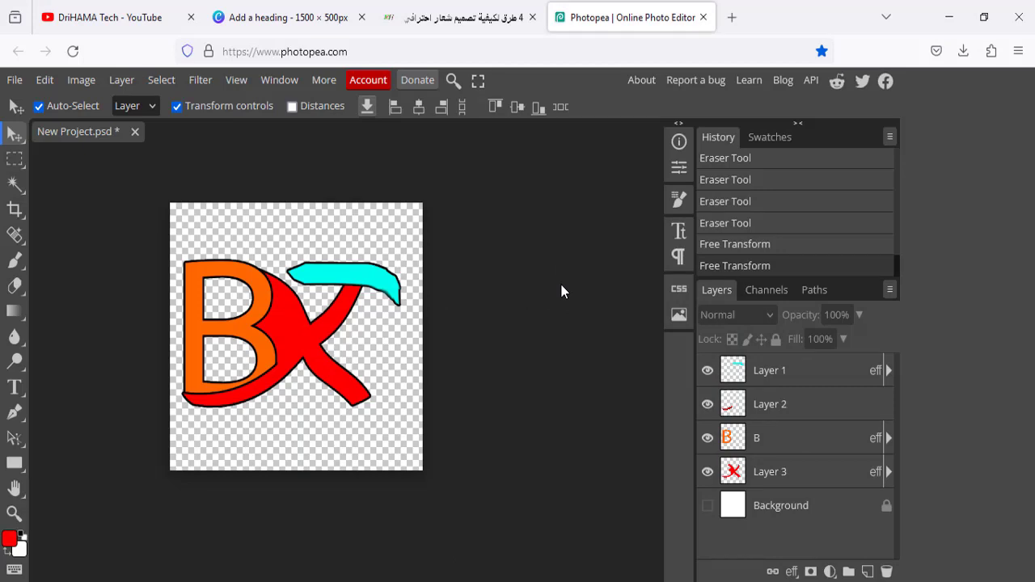
pyautogui.click(457, 17)
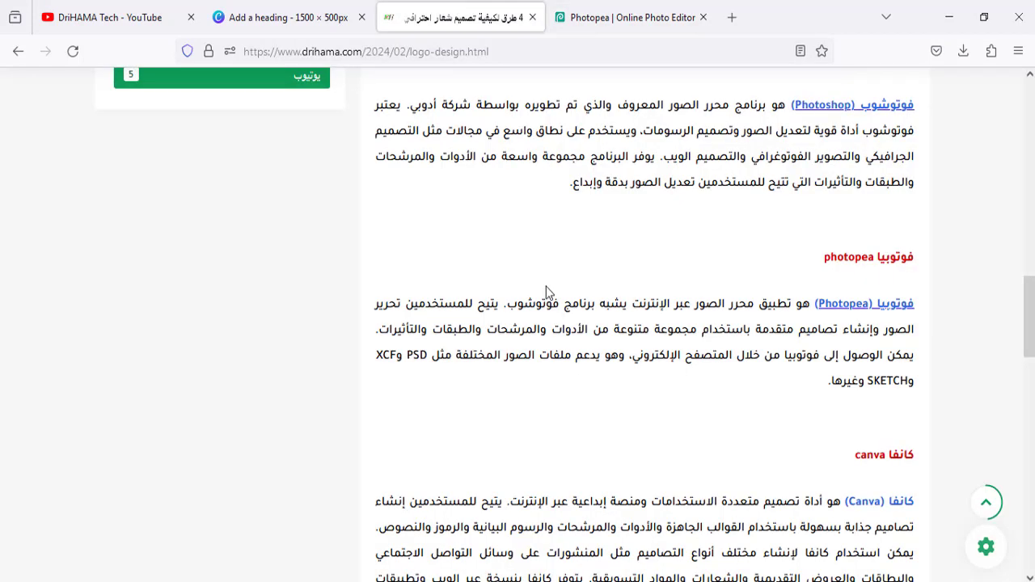
pyautogui.scroll(2, 881, 509)
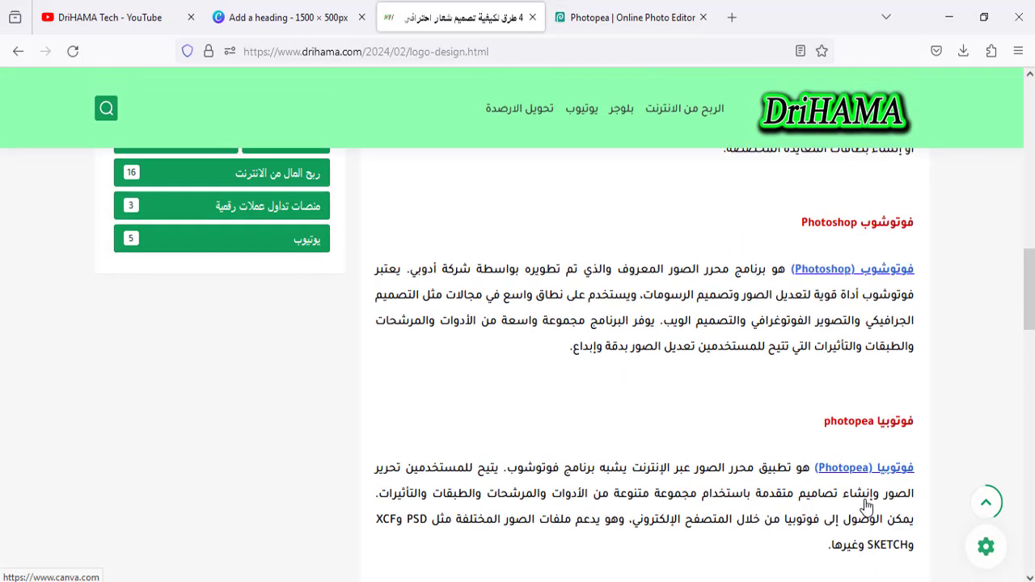
pyautogui.scroll(1, 857, 350)
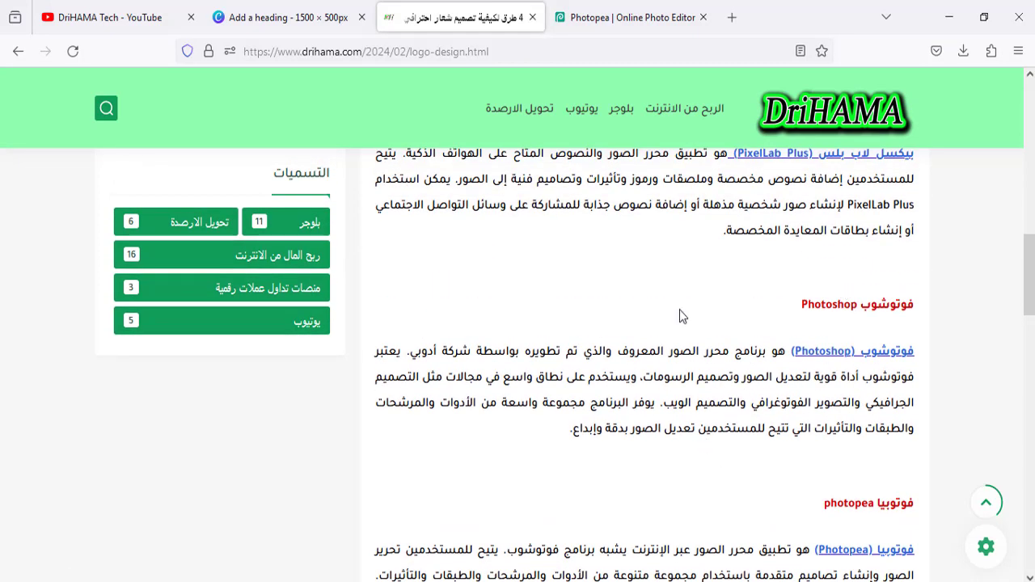
pyautogui.click(136, 16)
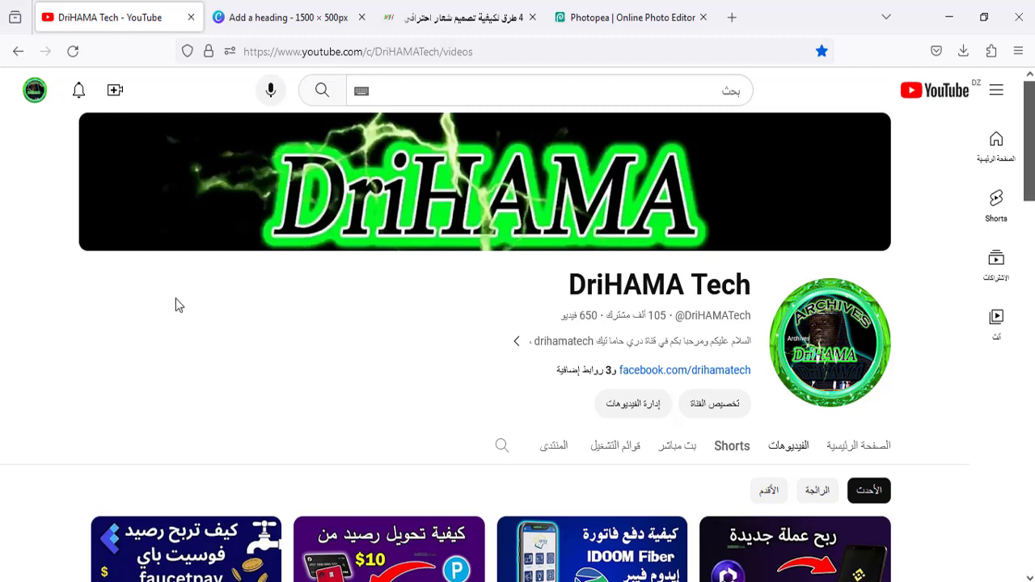